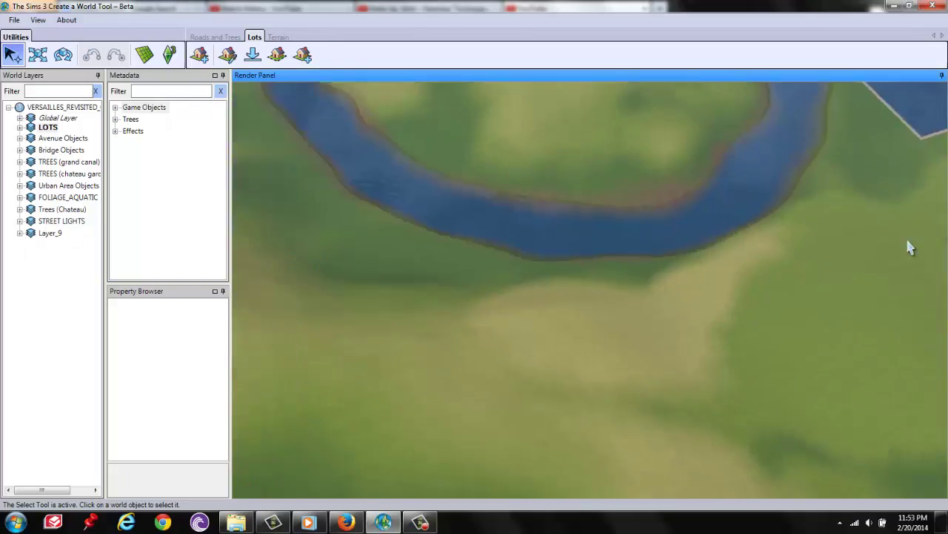
- Open the Terrain Painting Tools from the Terrain tab
scroll(913, 247, down, 3)
- Set the brush to Square, size 57, on the Crops_Horizontal (Long Grass) layer
scroll(591, 402, up, 3)
scroll(695, 343, down, 3)
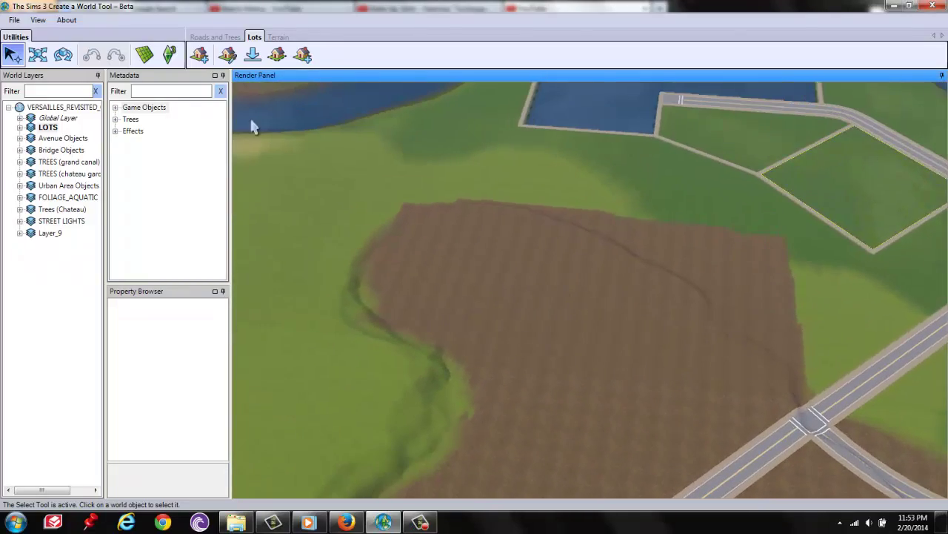
click(279, 37)
click(199, 55)
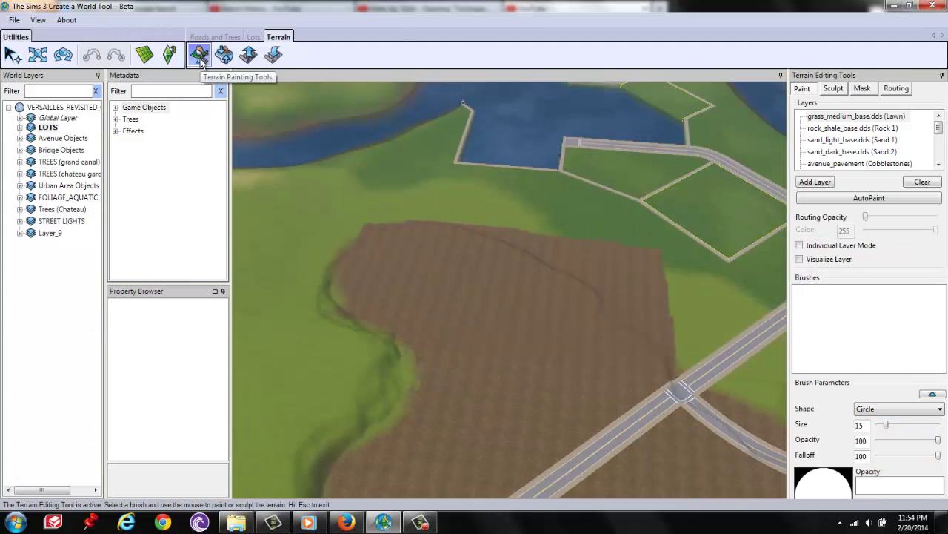
scroll(519, 297, up, 3)
scroll(859, 137, down, 3)
scroll(626, 230, up, 3)
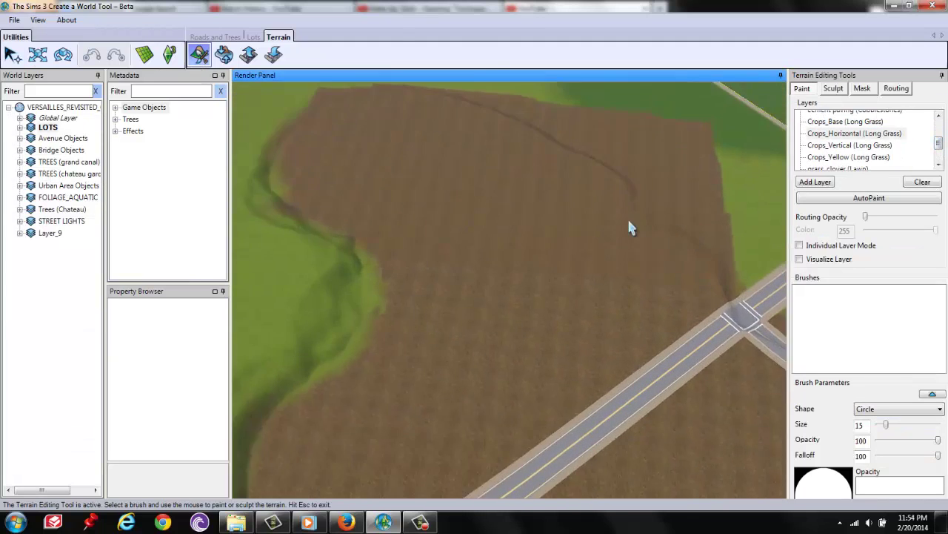
scroll(626, 230, down, 2)
click(878, 408)
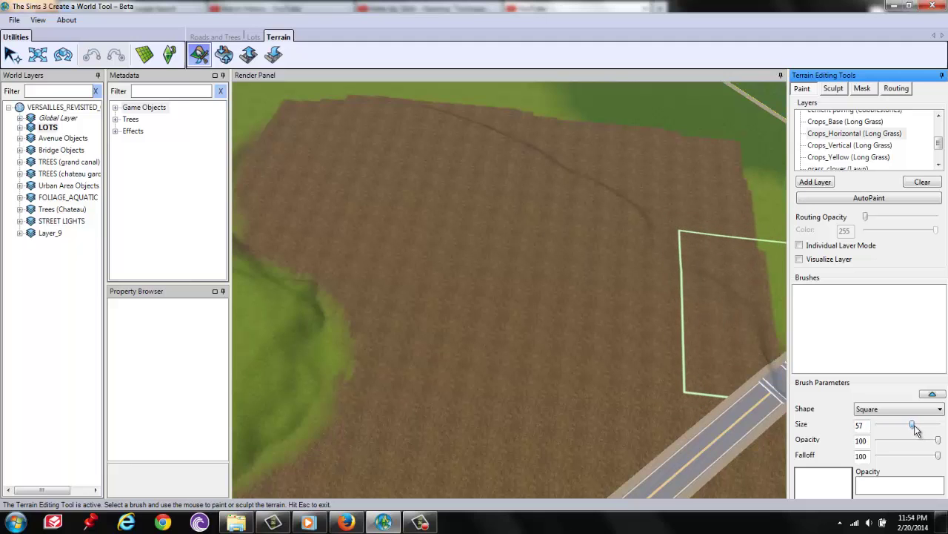
- Paint a green Crops_Horizontal striped patch across the brown field
click(644, 216)
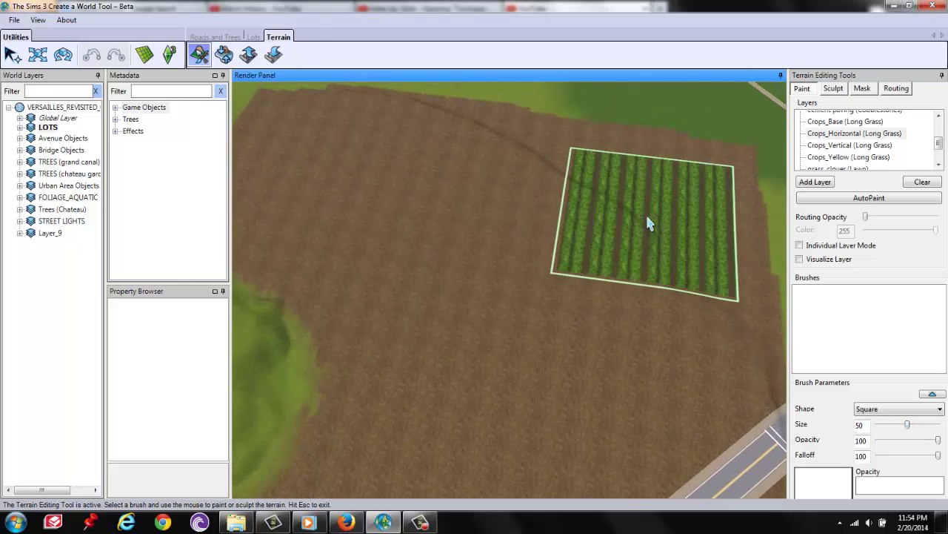
drag(644, 222, 613, 215)
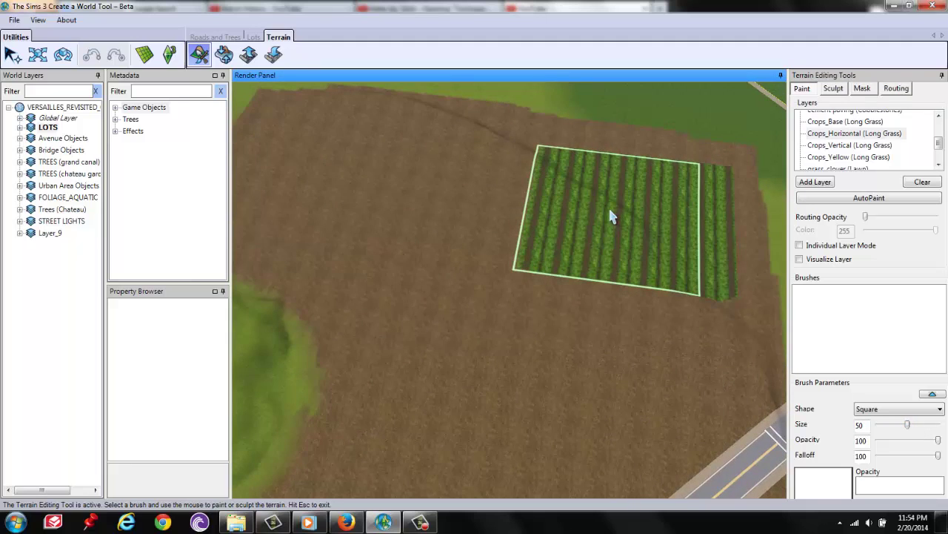
scroll(556, 148, up, 3)
mouse_move(559, 150)
mouse_down()
mouse_move(551, 376)
mouse_move(564, 197)
mouse_move(581, 200)
mouse_move(502, 205)
mouse_up()
scroll(535, 199, down, 1)
key(w)
key(s)
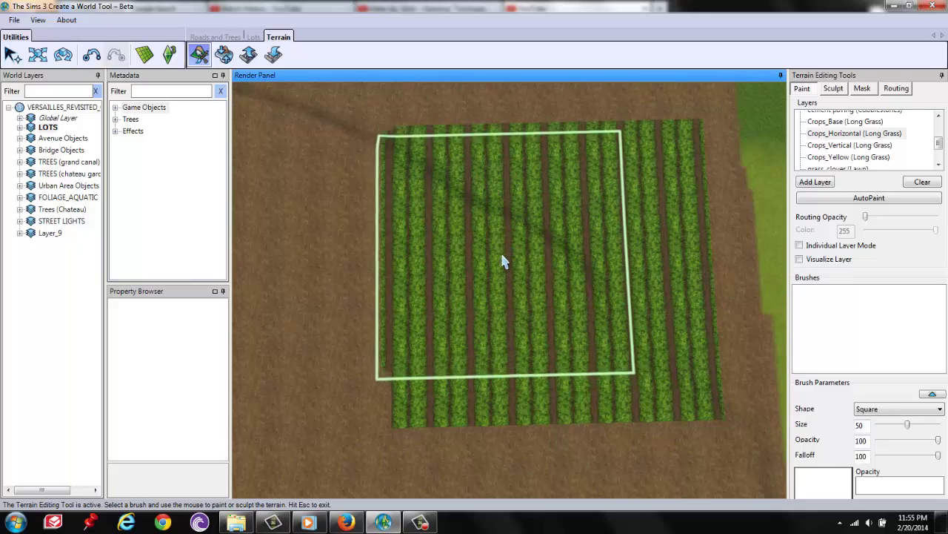
mouse_move(503, 265)
mouse_down()
mouse_move(502, 300)
mouse_move(504, 245)
mouse_up()
mouse_move(508, 254)
middle_down()
mouse_move(558, 328)
mouse_move(558, 232)
mouse_move(574, 273)
mouse_move(646, 288)
mouse_move(349, 252)
mouse_move(348, 170)
mouse_move(315, 82)
mouse_move(405, 349)
mouse_move(392, 303)
mouse_move(485, 180)
mouse_move(449, 215)
mouse_move(402, 203)
mouse_move(414, 210)
middle_up()
- Paint a square Crops_Yellow patch next to the green field
drag(827, 145, 827, 161)
click(849, 158)
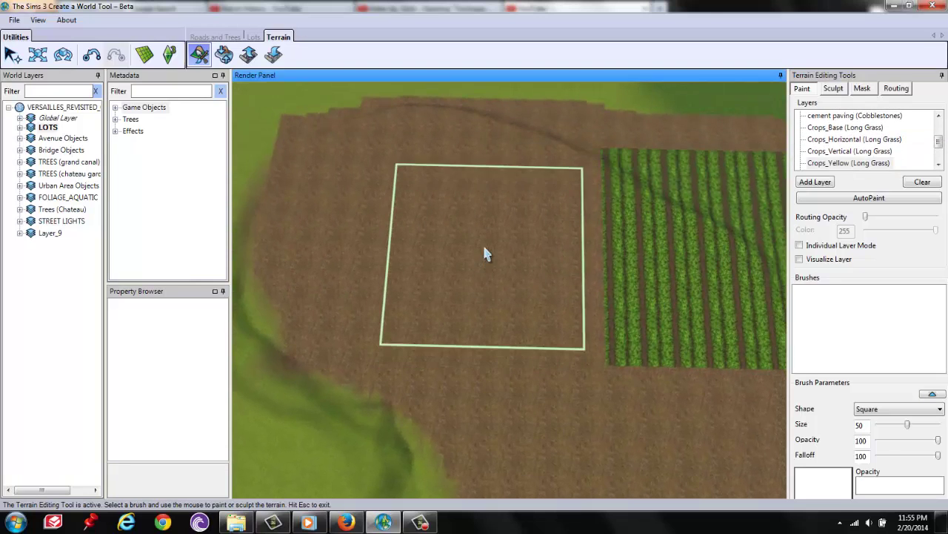
mouse_move(483, 242)
mouse_down()
mouse_move(494, 235)
mouse_move(428, 236)
mouse_up()
scroll(420, 236, up, 5)
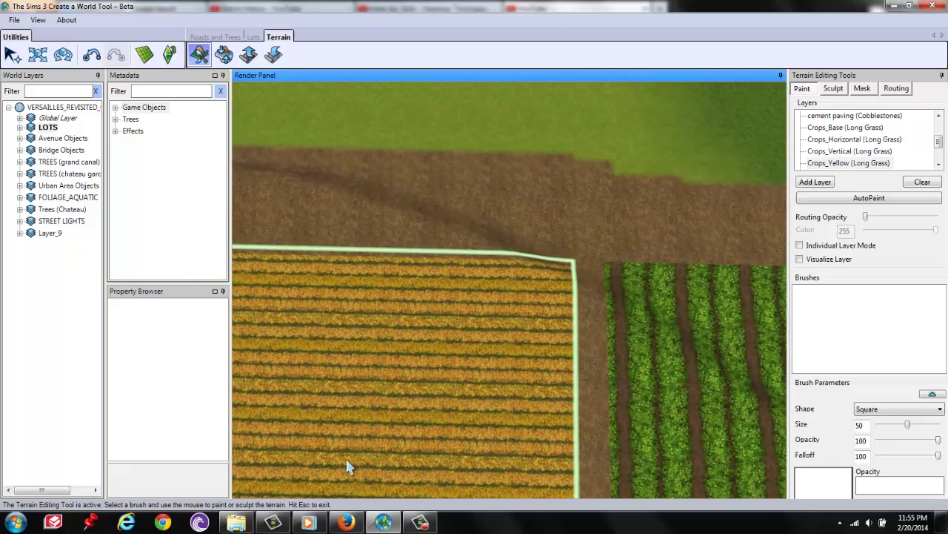
scroll(318, 470, down, 5)
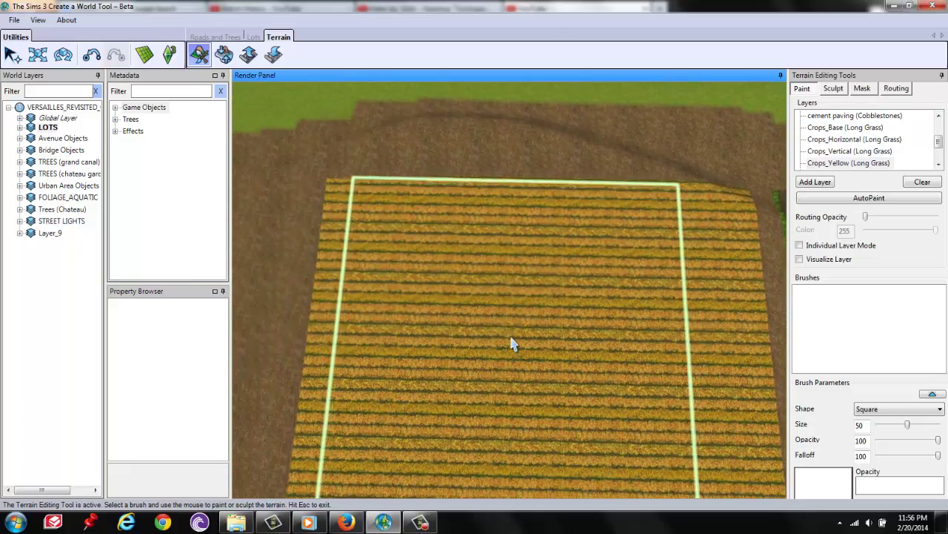
mouse_move(511, 343)
middle_down()
mouse_move(481, 338)
mouse_move(582, 408)
mouse_move(612, 417)
mouse_move(434, 217)
mouse_move(272, 283)
mouse_move(170, 232)
mouse_move(269, 182)
middle_up()
scroll(436, 222, down, 3)
- Shrink the brush to size 30 and select the Crops_Vertical layer
drag(907, 425, 896, 426)
click(849, 150)
mouse_move(771, 185)
middle_down()
mouse_move(351, 250)
mouse_move(353, 222)
middle_up()
scroll(412, 242, up, 2)
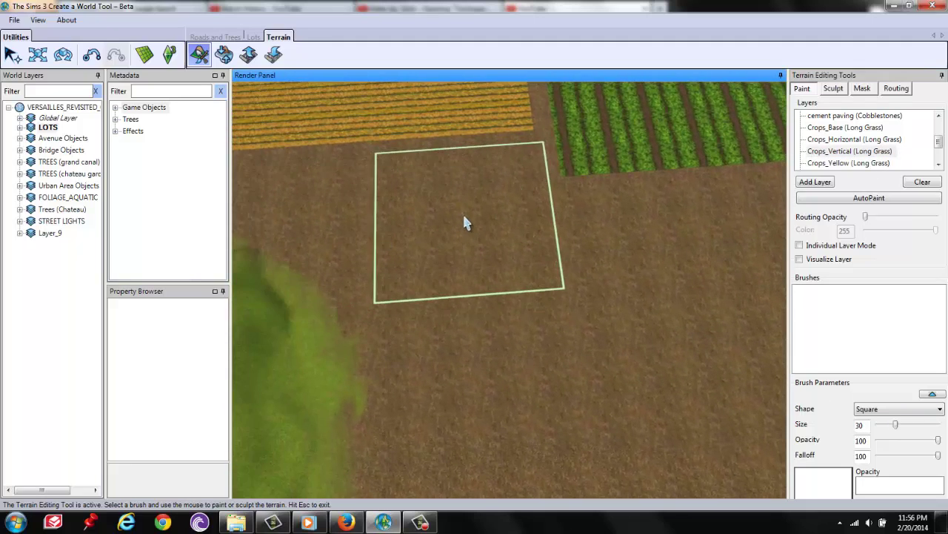
scroll(475, 219, down, 2)
- Paint a green Crops_Vertical stripe patch extending downward from the fields
scroll(518, 211, up, 2)
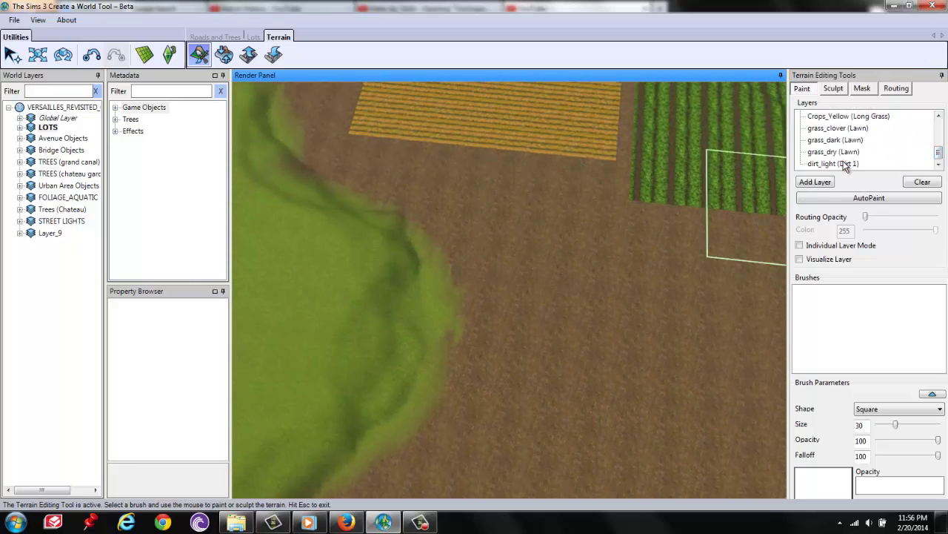
mouse_move(421, 450)
middle_down()
mouse_move(509, 285)
mouse_move(530, 297)
middle_up()
click(939, 153)
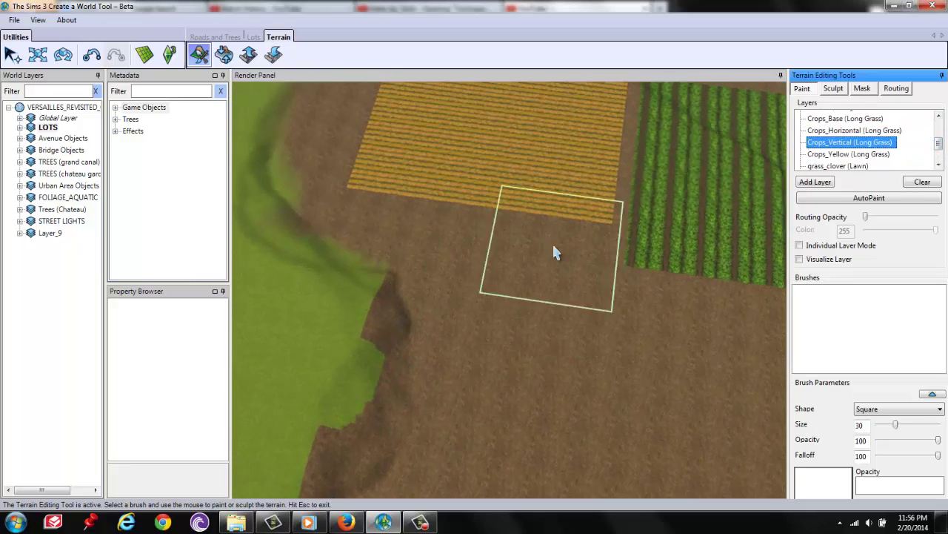
click(894, 141)
mouse_move(530, 283)
mouse_down()
mouse_move(524, 363)
mouse_move(480, 345)
mouse_move(492, 287)
mouse_move(482, 355)
mouse_move(518, 363)
mouse_move(502, 337)
mouse_up()
mouse_move(502, 337)
middle_down()
mouse_move(635, 381)
mouse_move(603, 339)
mouse_move(607, 434)
mouse_move(557, 219)
mouse_move(548, 218)
mouse_move(642, 441)
mouse_move(578, 356)
mouse_move(392, 165)
middle_up()
scroll(509, 282, up, 3)
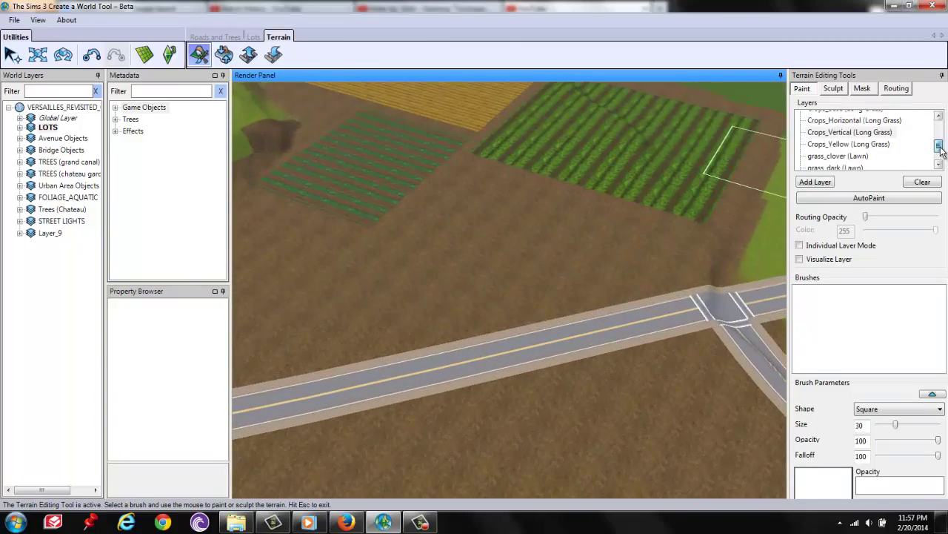
mouse_move(563, 208)
middle_down()
mouse_move(538, 214)
mouse_move(495, 169)
mouse_move(498, 212)
mouse_move(515, 222)
middle_up()
- Paint bare Crops_Base rows over a wider area down and to the right
click(515, 222)
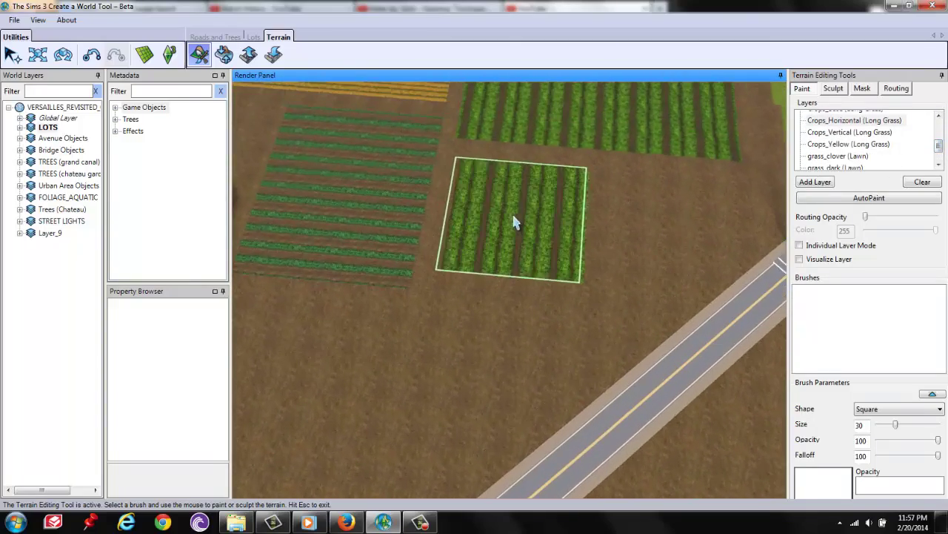
scroll(852, 137, up, 1)
click(845, 118)
click(561, 244)
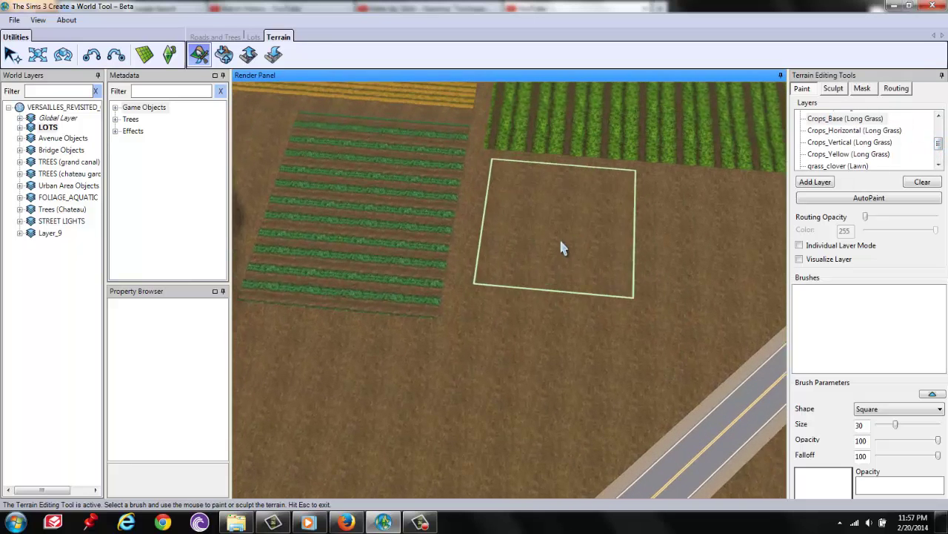
mouse_move(548, 232)
mouse_down()
mouse_move(537, 302)
mouse_move(610, 314)
mouse_up()
middle_drag(610, 313, 496, 225)
mouse_move(497, 225)
mouse_down()
mouse_move(610, 229)
mouse_move(616, 244)
mouse_move(584, 272)
mouse_up()
- Extend Crops_Vertical green stripes lower and further left toward the road
mouse_move(533, 292)
middle_down()
mouse_move(514, 349)
mouse_move(453, 305)
mouse_move(377, 309)
mouse_move(474, 301)
mouse_move(413, 257)
middle_up()
scroll(466, 199, down, 5)
scroll(445, 265, up, 3)
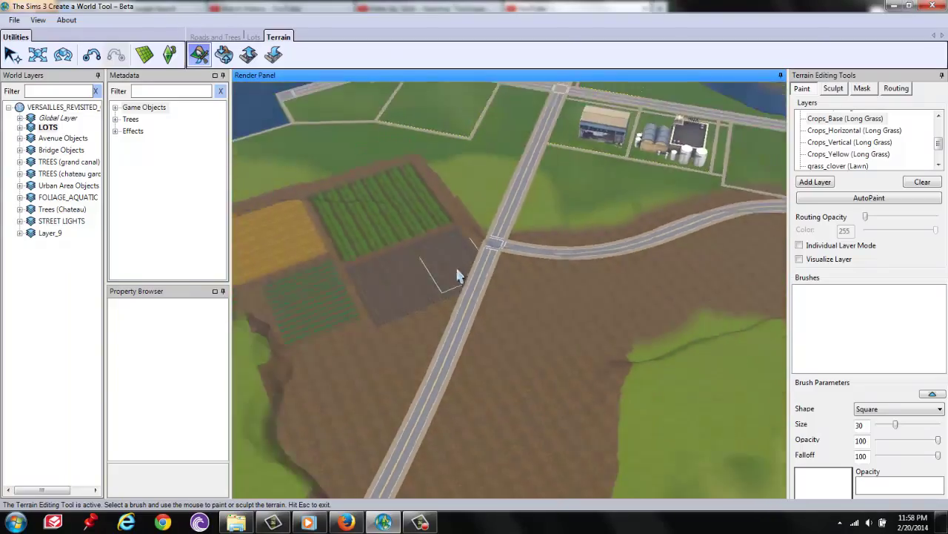
scroll(474, 232, down, 4)
scroll(474, 231, up, 6)
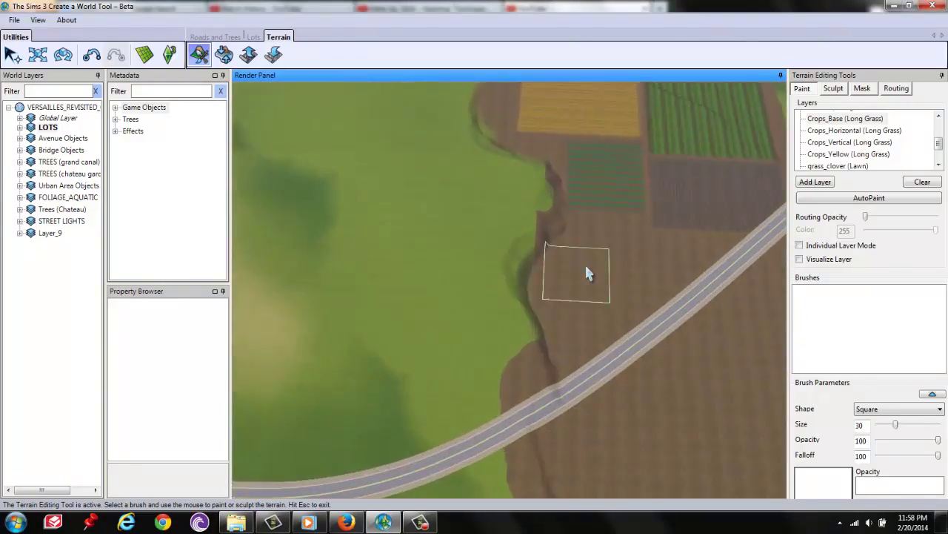
scroll(585, 273, up, 2)
click(850, 141)
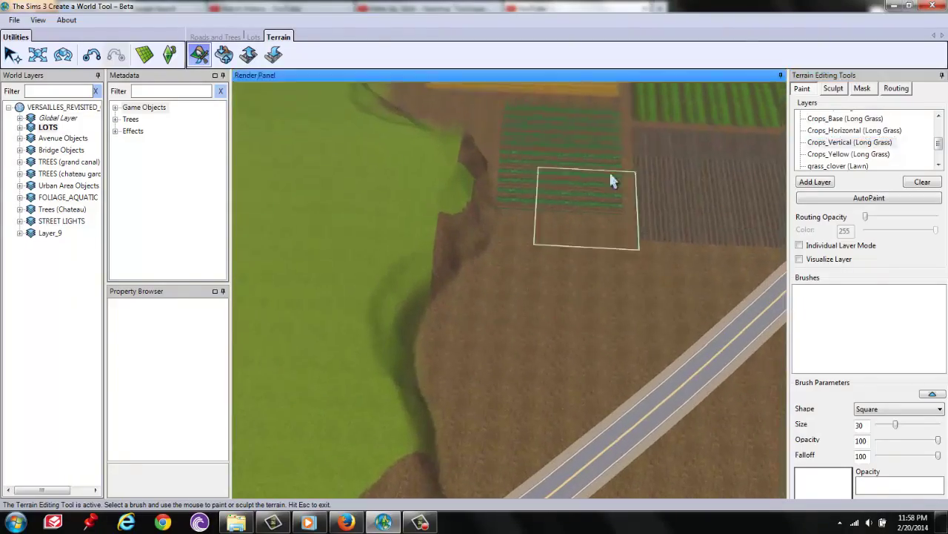
scroll(616, 173, up, 4)
mouse_move(539, 189)
mouse_down()
mouse_move(549, 203)
mouse_move(501, 200)
mouse_move(485, 211)
mouse_up()
middle_drag(448, 277, 497, 289)
- Turn on Snap to Grid with the grid overlay activated
click(144, 55)
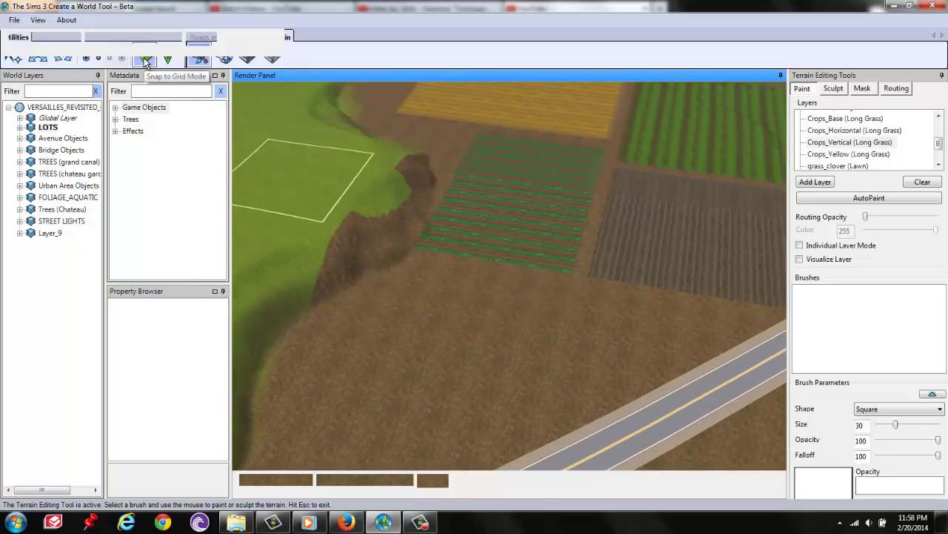
click(244, 480)
click(443, 476)
- Draw a trial lot in the Lots tab, then delete it
click(254, 37)
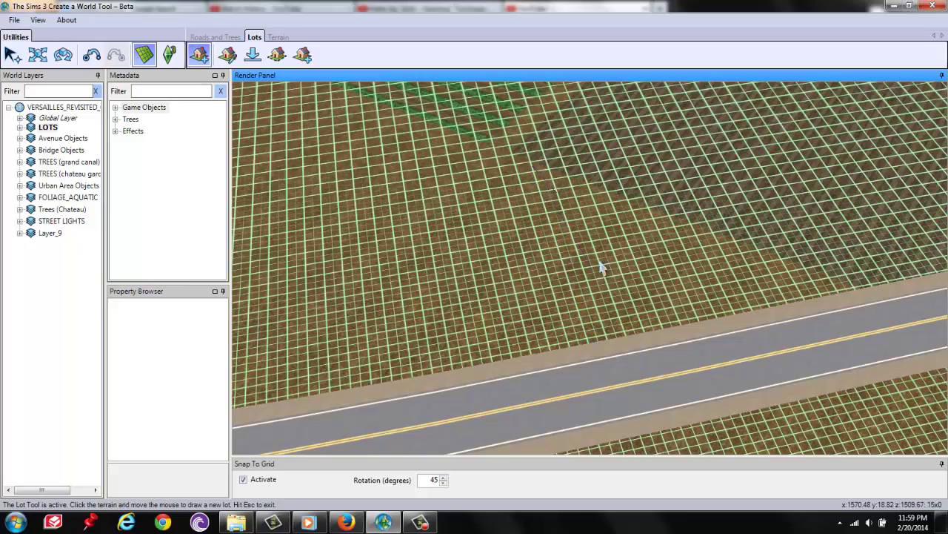
click(309, 355)
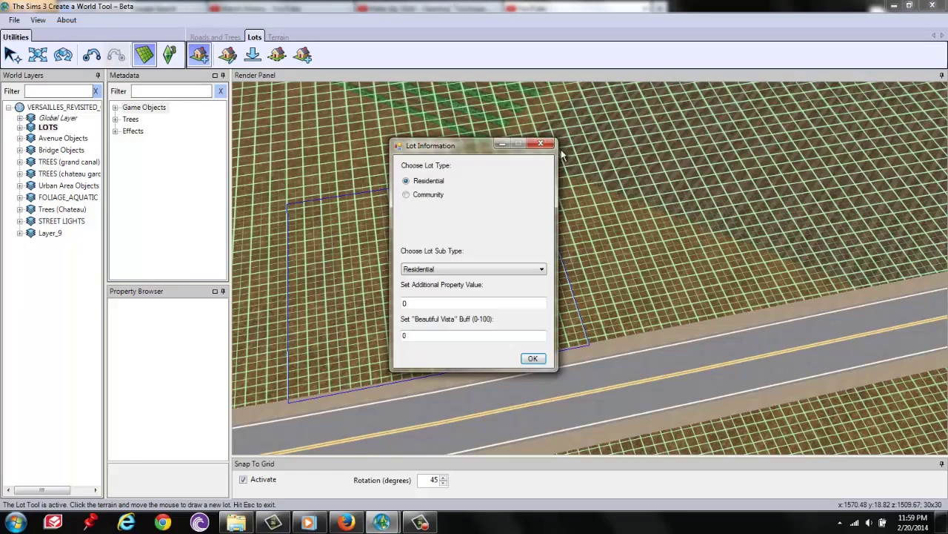
key(Return)
key(Delete)
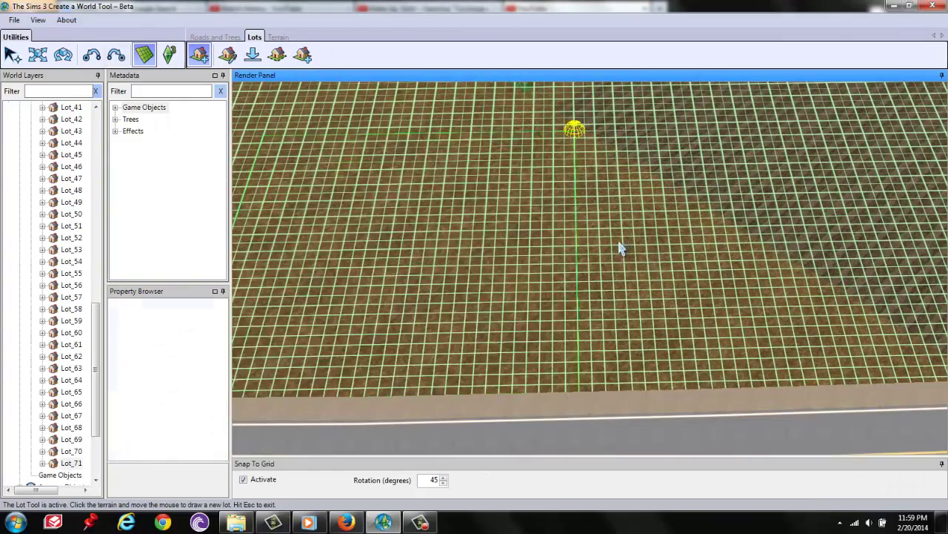
key(Escape)
click(432, 480)
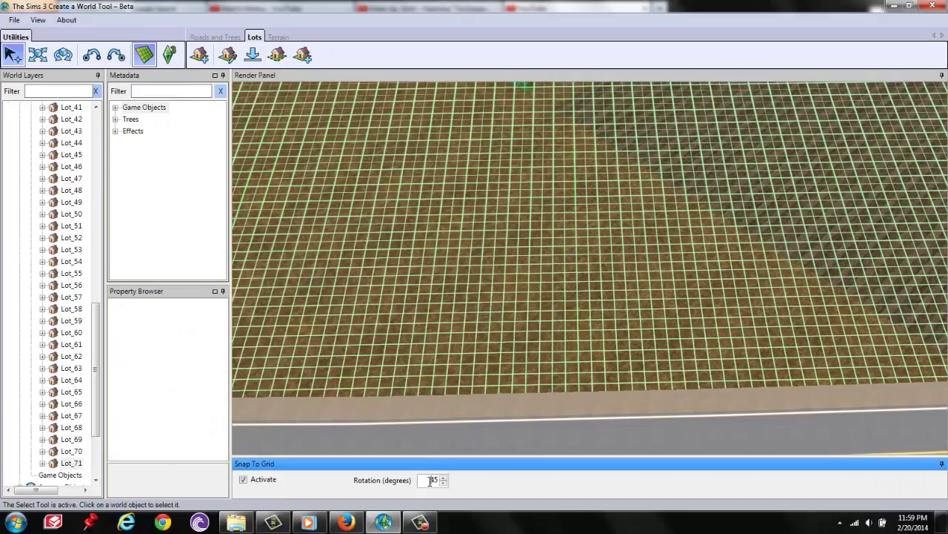
- Draw a 30×30 lot near the road, confirm it, then undo it
click(198, 54)
scroll(551, 307, up, 5)
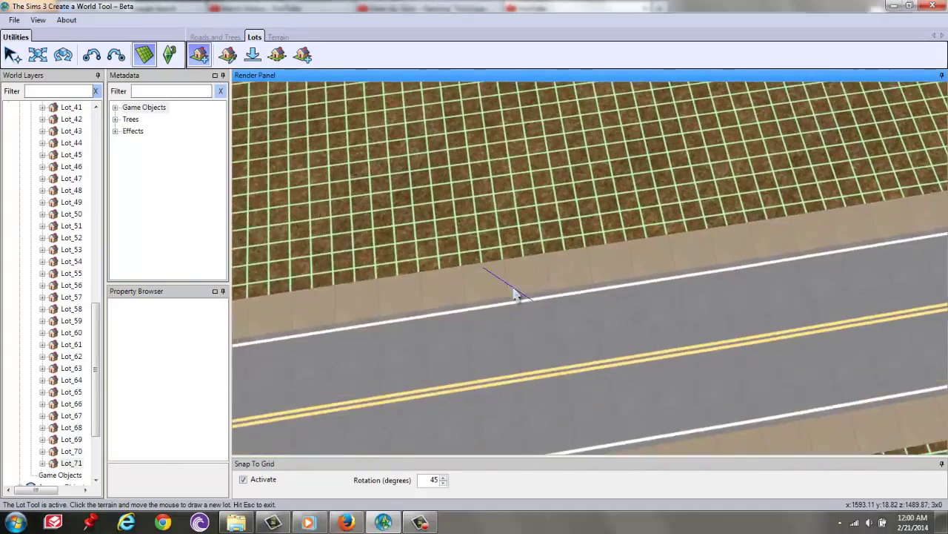
middle_drag(509, 286, 476, 146)
scroll(393, 123, down, 3)
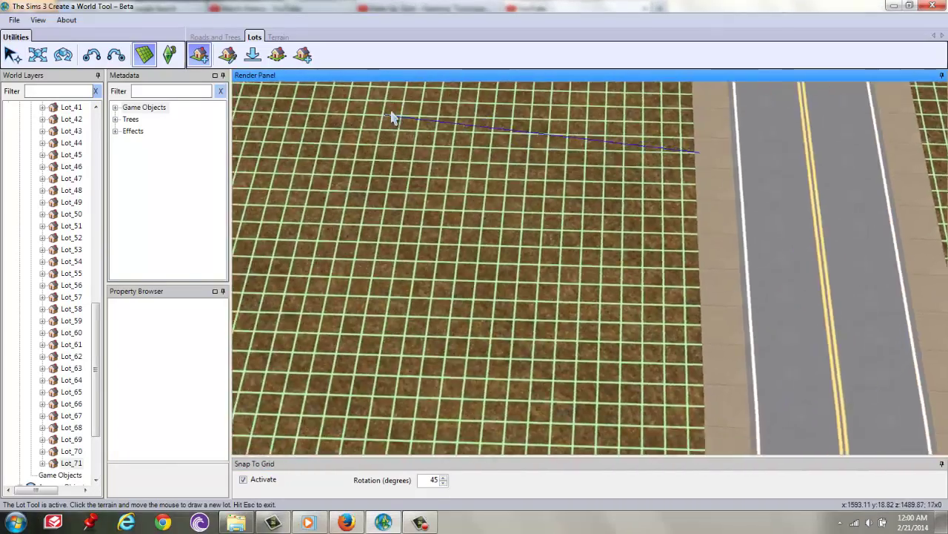
scroll(368, 173, down, 2)
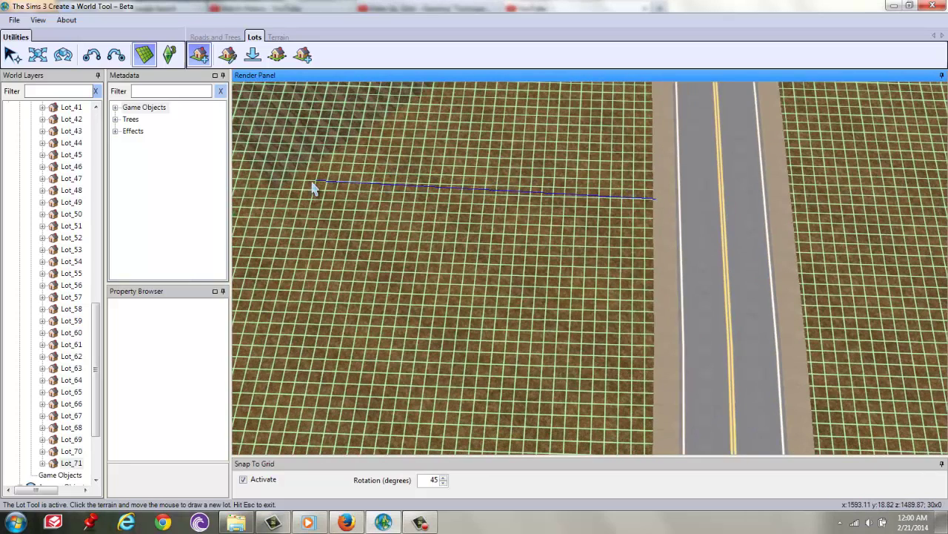
click(653, 181)
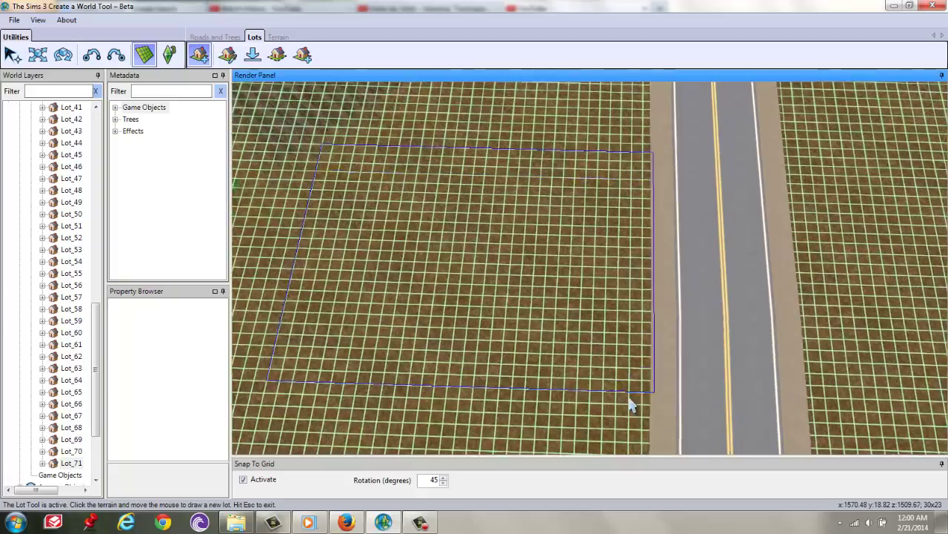
click(629, 379)
click(533, 359)
middle_drag(545, 361, 411, 233)
key(ctrl+z)
- Place the 30×30 residential lot Lot_72 beside the road at 0° rotation
middle_drag(623, 337, 598, 211)
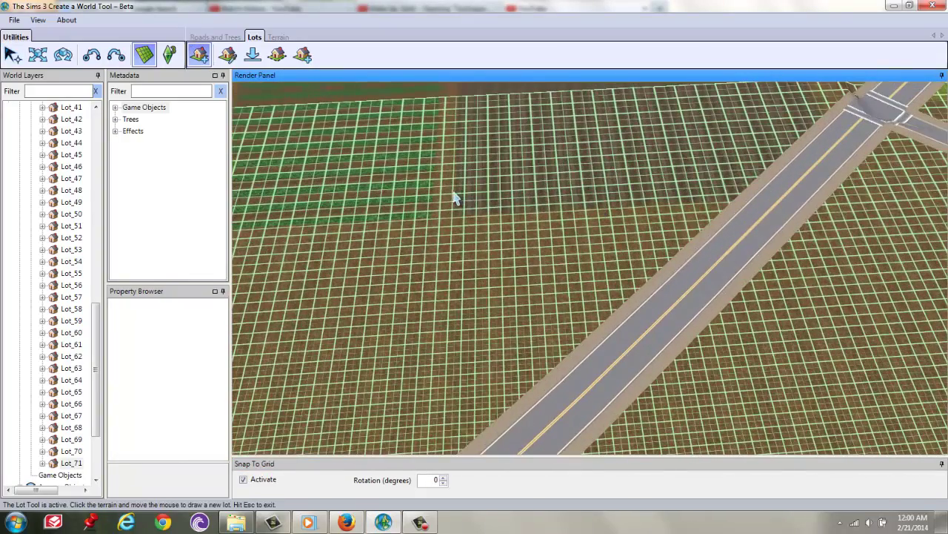
middle_drag(628, 184, 442, 196)
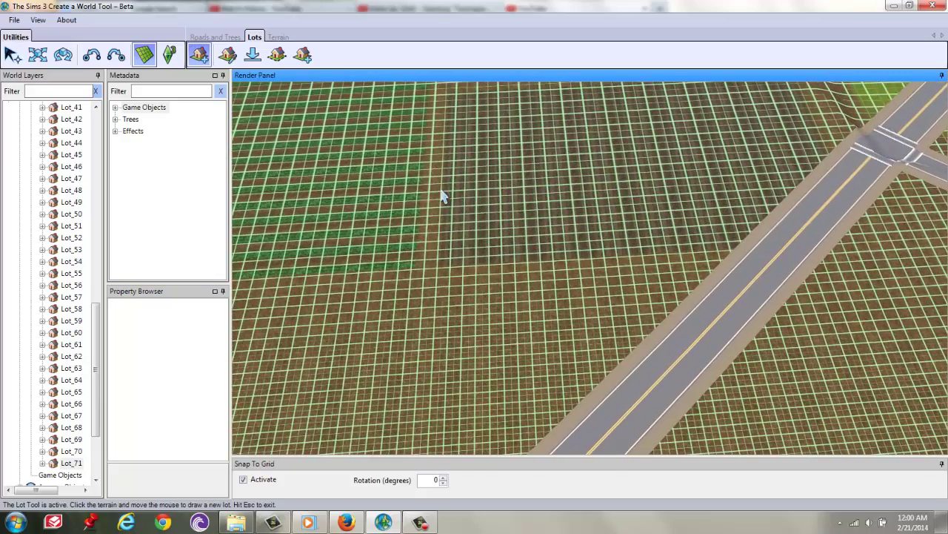
click(630, 318)
click(532, 354)
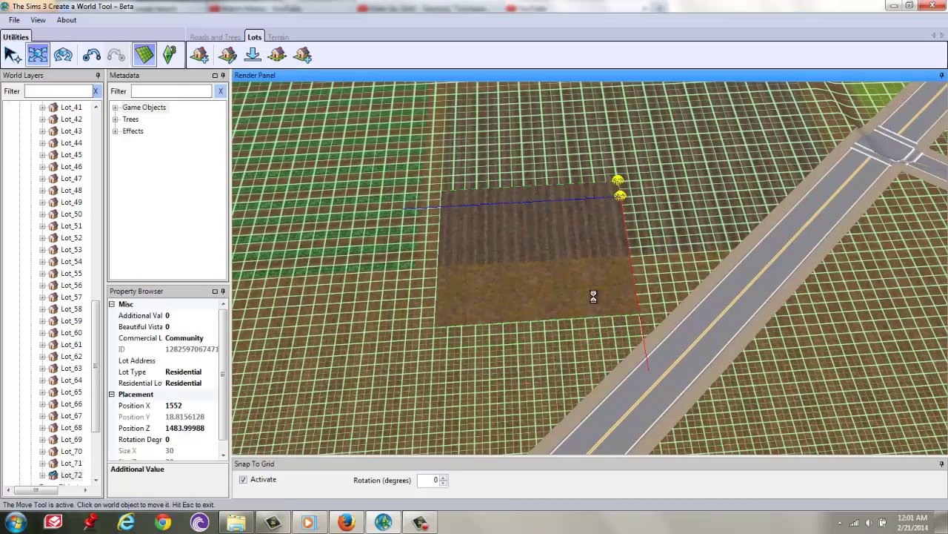
scroll(462, 329, up, 3)
- Shrink the brush and paint the lot area with light dirt
click(279, 38)
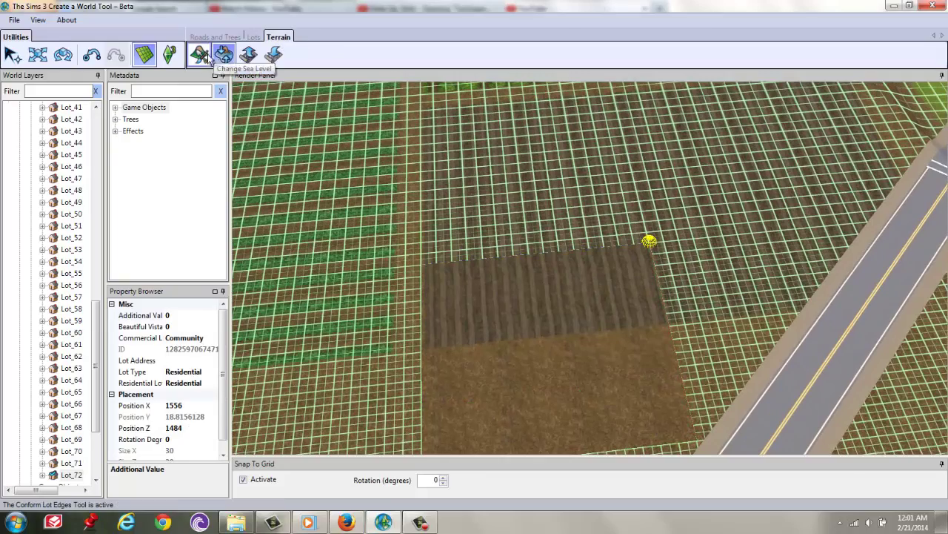
click(200, 54)
scroll(943, 165, down, 3)
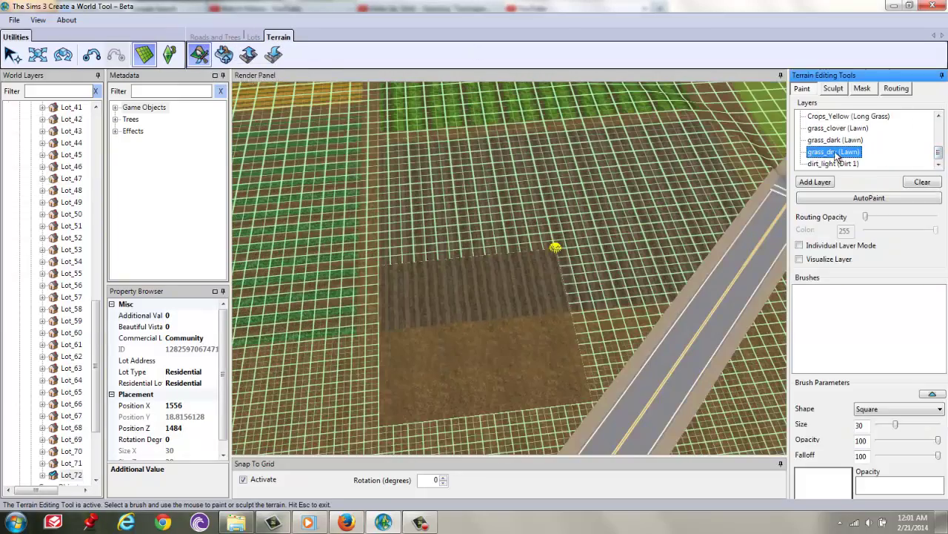
scroll(529, 182, up, 3)
drag(895, 424, 891, 420)
scroll(559, 218, up, 3)
mouse_move(568, 326)
mouse_down()
mouse_move(554, 295)
mouse_move(439, 295)
mouse_move(432, 345)
mouse_up()
key(Left)
key(Escape)
- Turn off grid snapping and hide the grid
scroll(492, 283, down, 5)
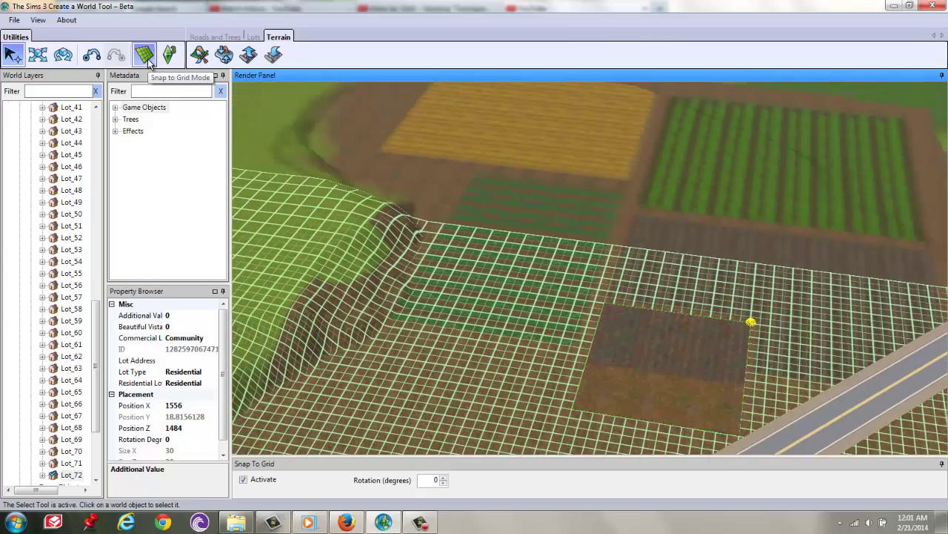
click(145, 55)
scroll(586, 356, up, 5)
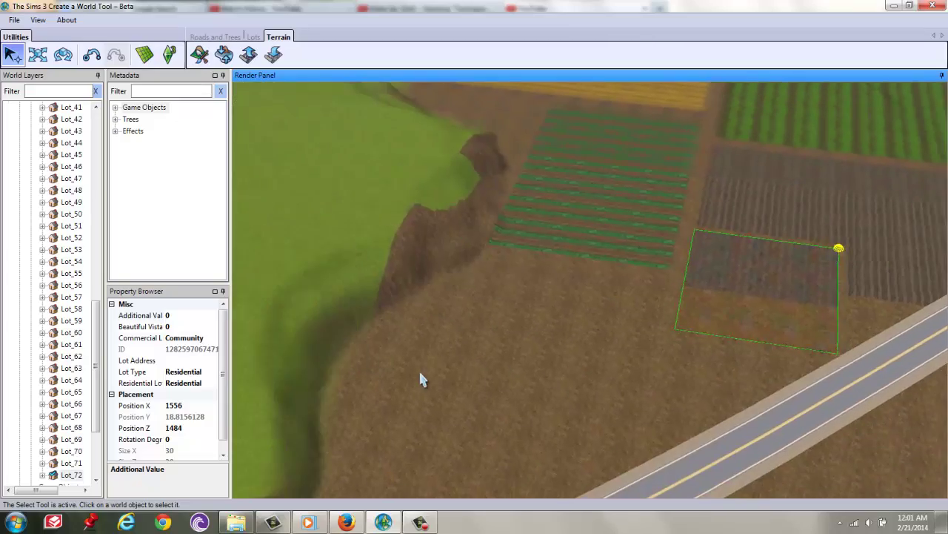
scroll(389, 386, down, 3)
scroll(438, 222, up, 3)
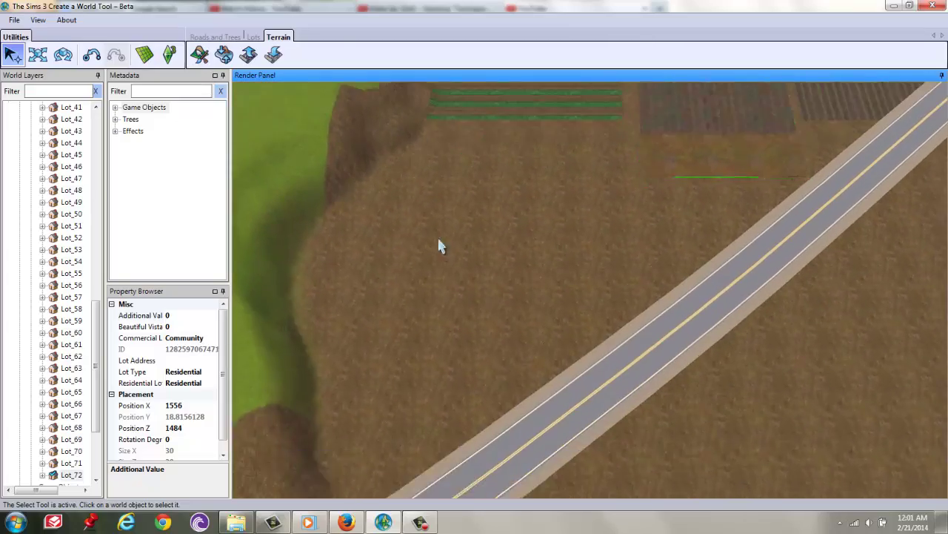
scroll(434, 258, down, 4)
scroll(482, 206, up, 4)
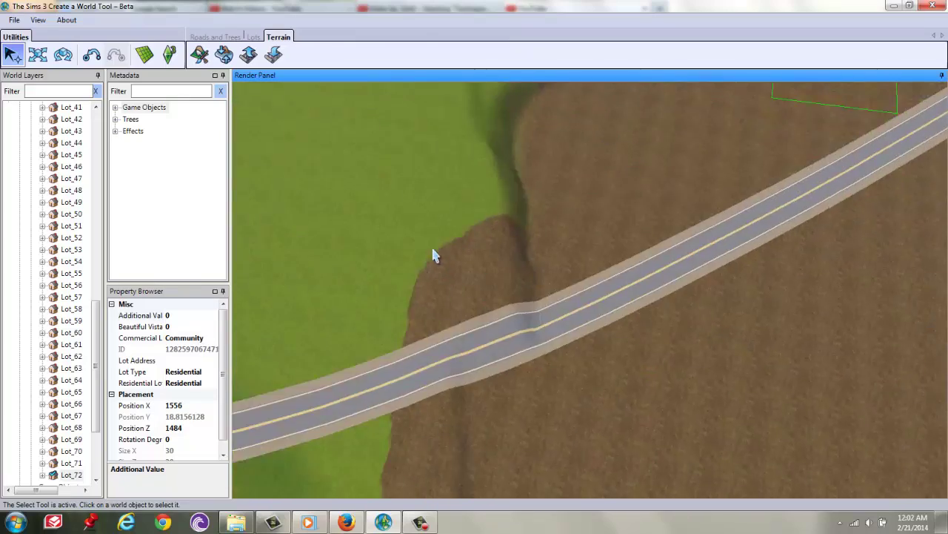
- Paint a Crops_Yellow field onto the bare soil beside the road
click(237, 39)
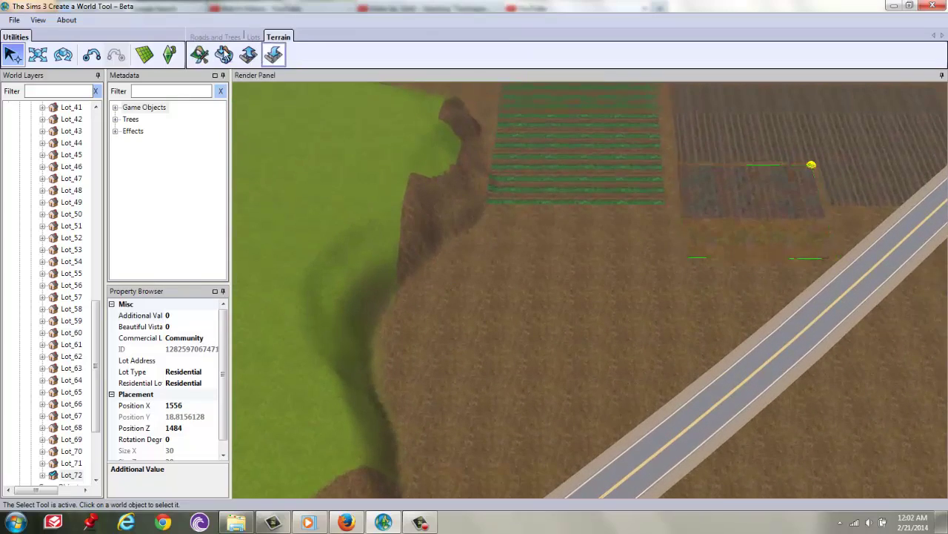
click(197, 56)
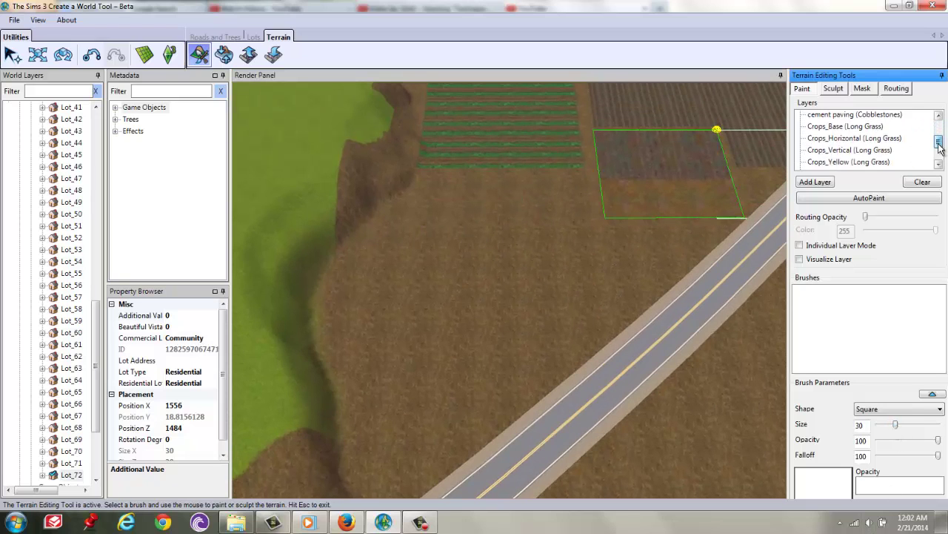
scroll(474, 327, up, 3)
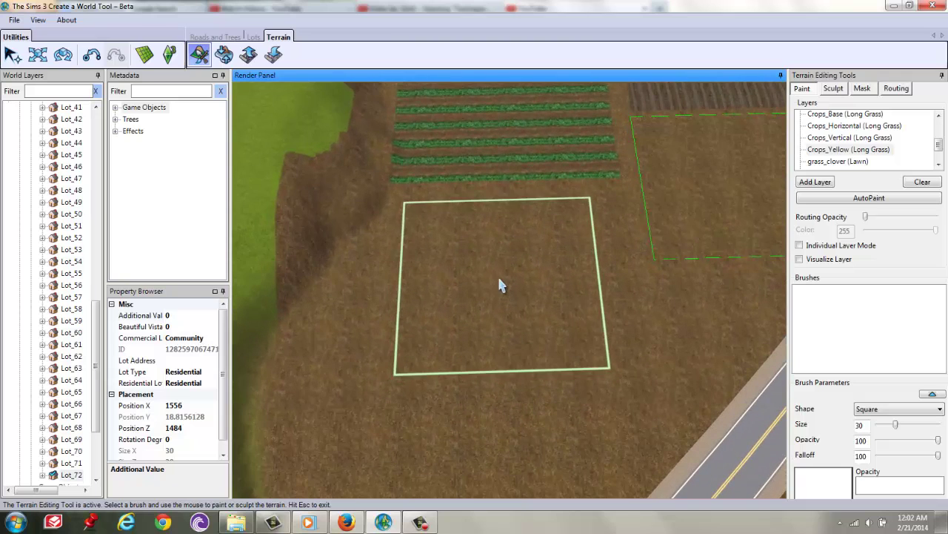
drag(482, 280, 527, 275)
scroll(504, 383, down, 2)
scroll(483, 180, up, 1)
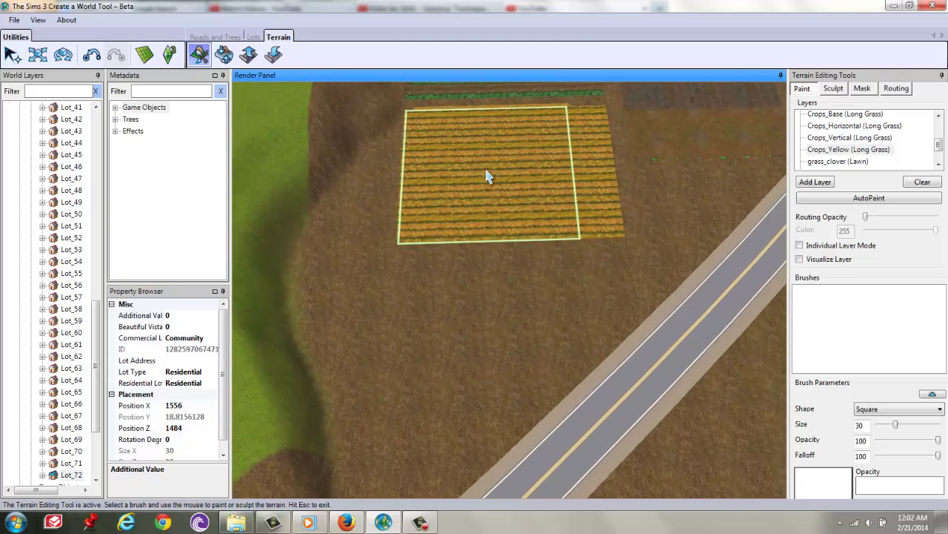
scroll(508, 242, down, 1)
scroll(544, 269, up, 2)
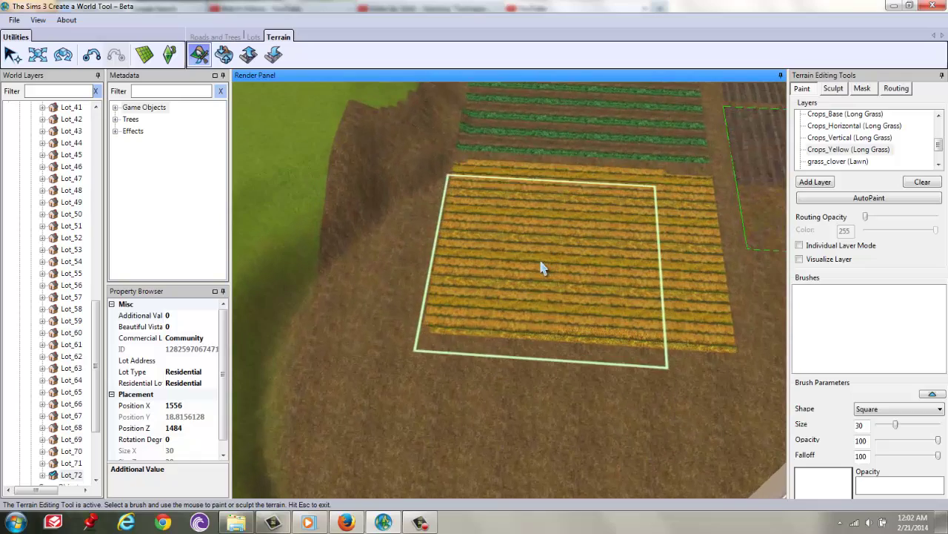
scroll(556, 213, up, 1)
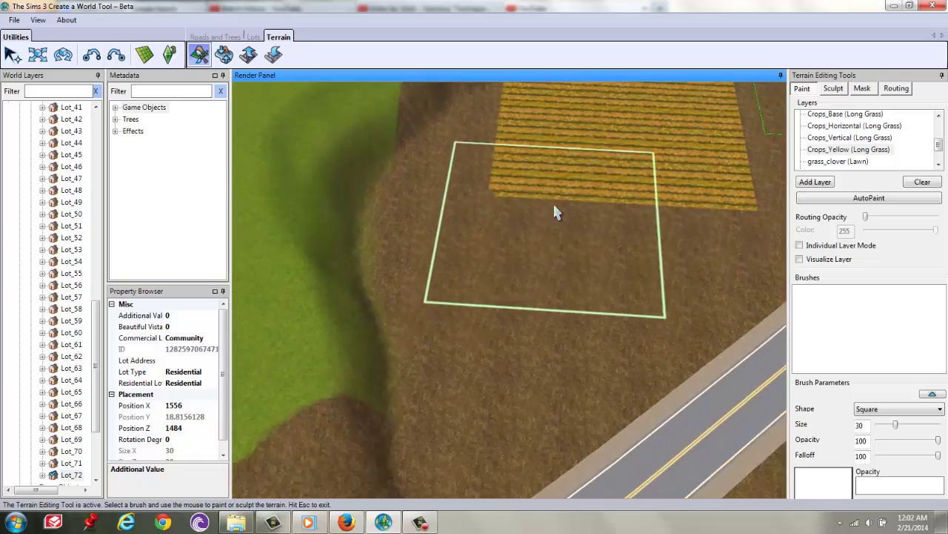
mouse_move(556, 212)
mouse_down()
mouse_move(528, 247)
mouse_move(570, 229)
mouse_up()
scroll(542, 275, down, 3)
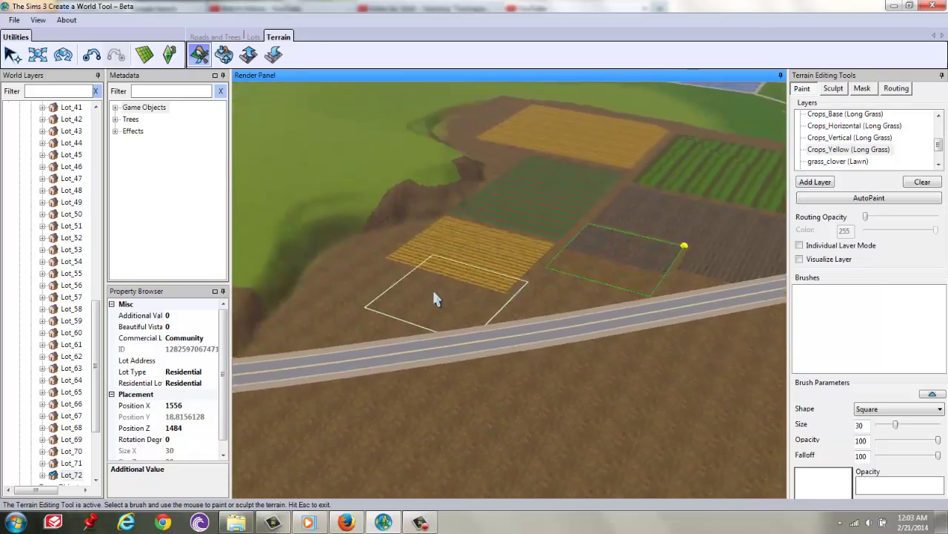
scroll(420, 163, up, 5)
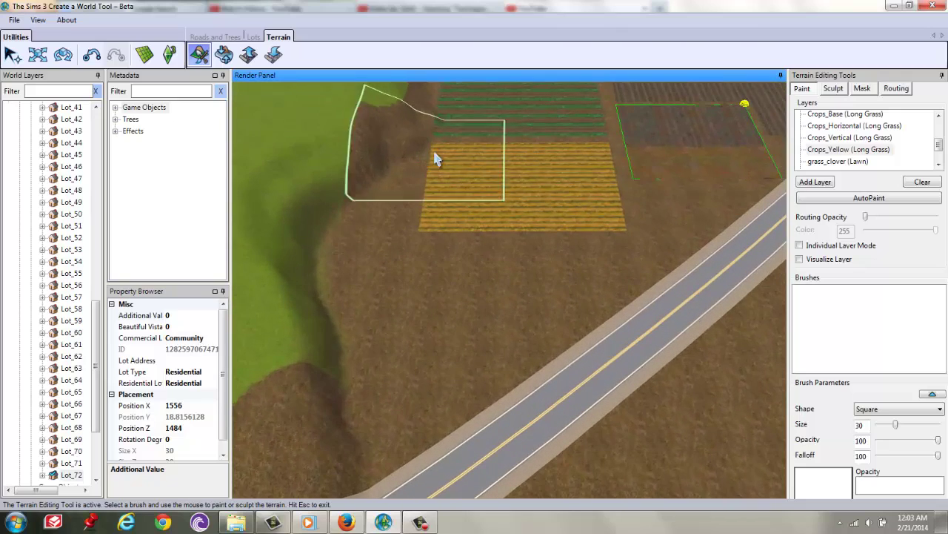
- Paint green crop rows down and left below the yellow field
click(834, 139)
scroll(410, 331, down, 2)
scroll(472, 222, up, 2)
click(472, 239)
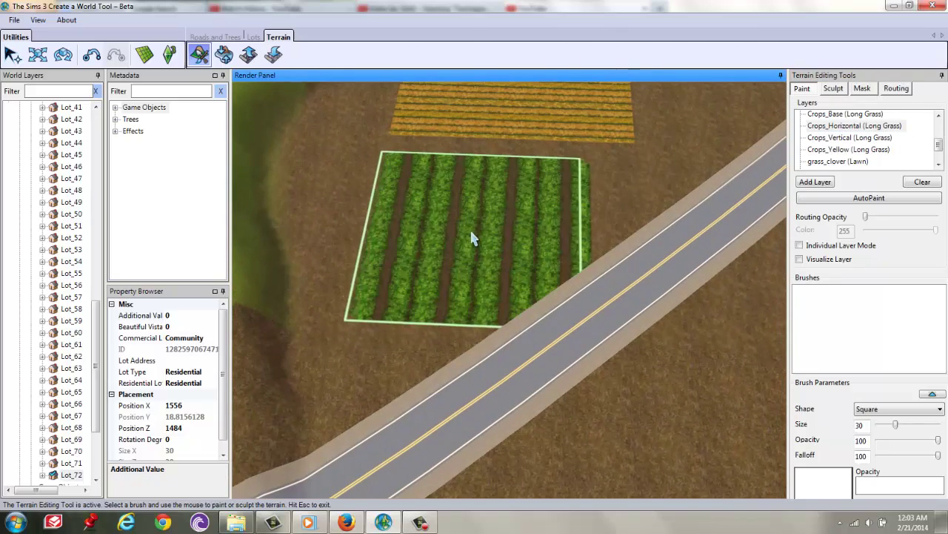
mouse_move(510, 244)
mouse_down()
mouse_move(478, 248)
mouse_move(465, 304)
mouse_up()
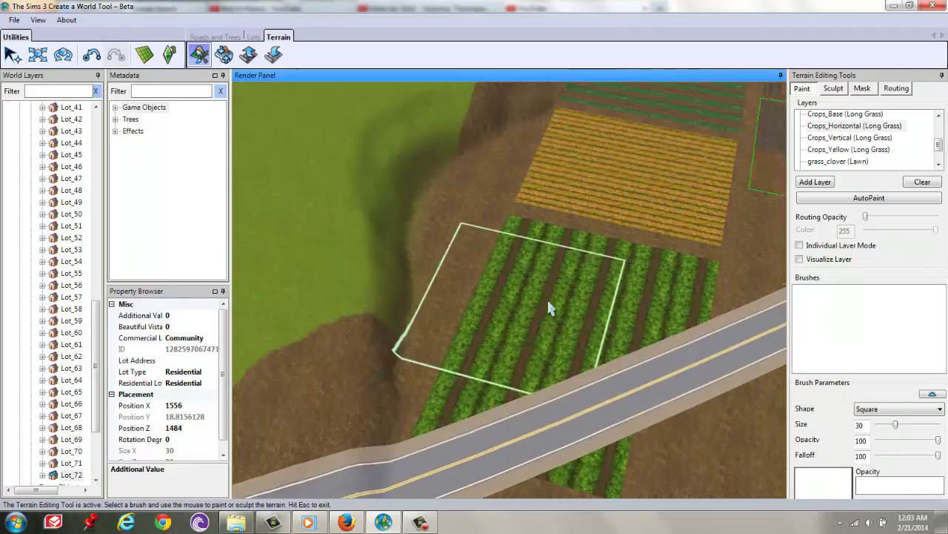
key(Left)
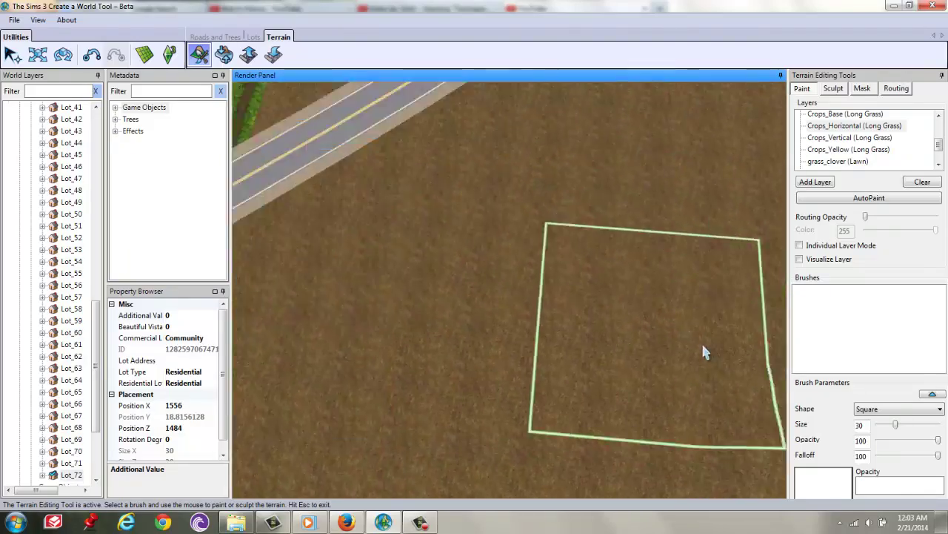
scroll(704, 352, down, 3)
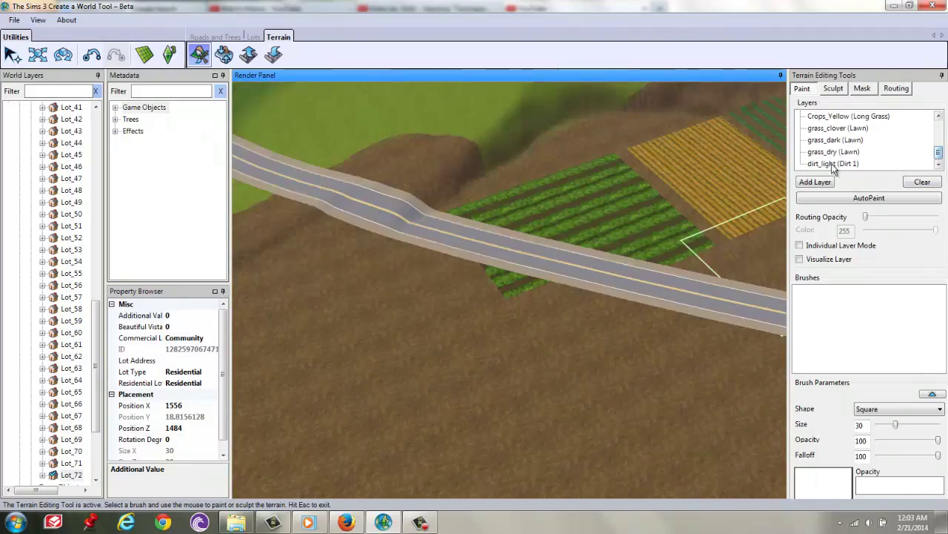
click(821, 164)
scroll(456, 333, down, 5)
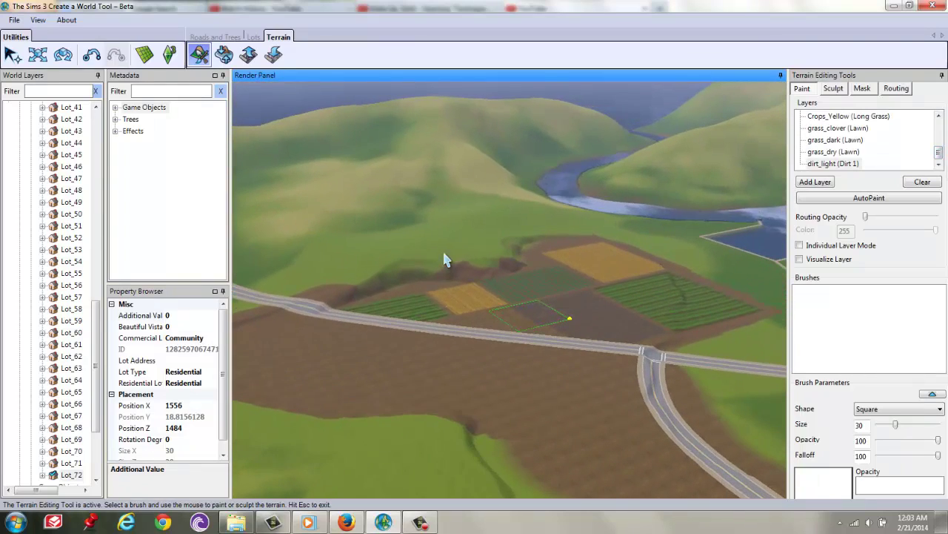
- Fly the camera over the town to the brown patch by the curved road and reopen terrain painting
key(Escape)
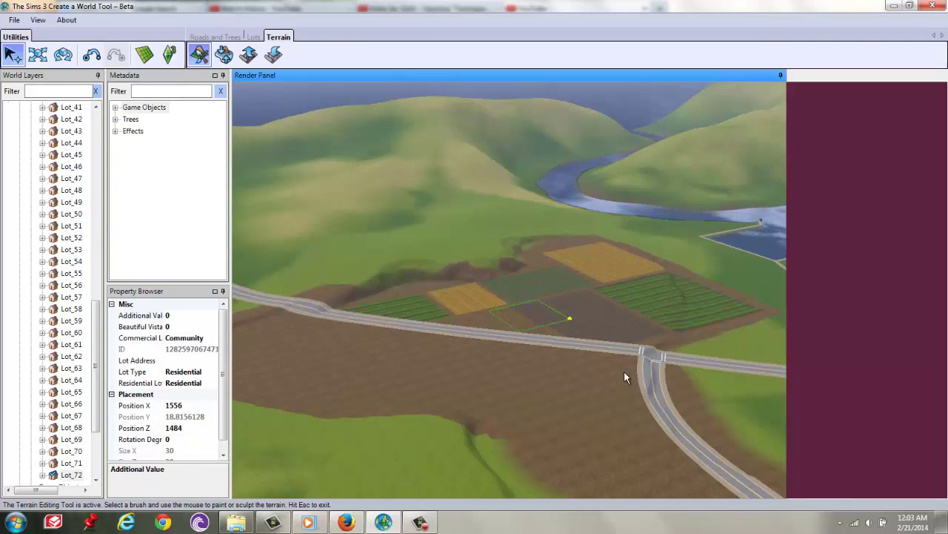
key(Up)
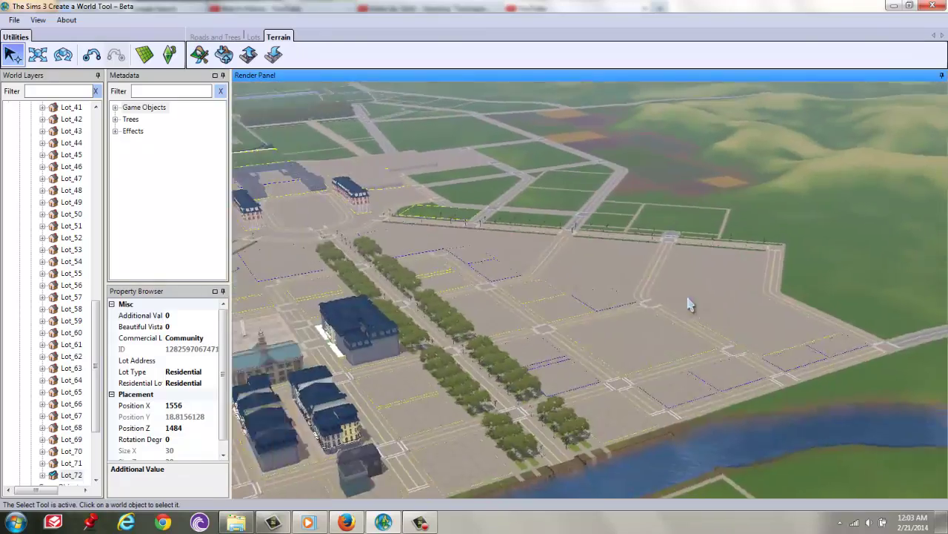
key(Up)
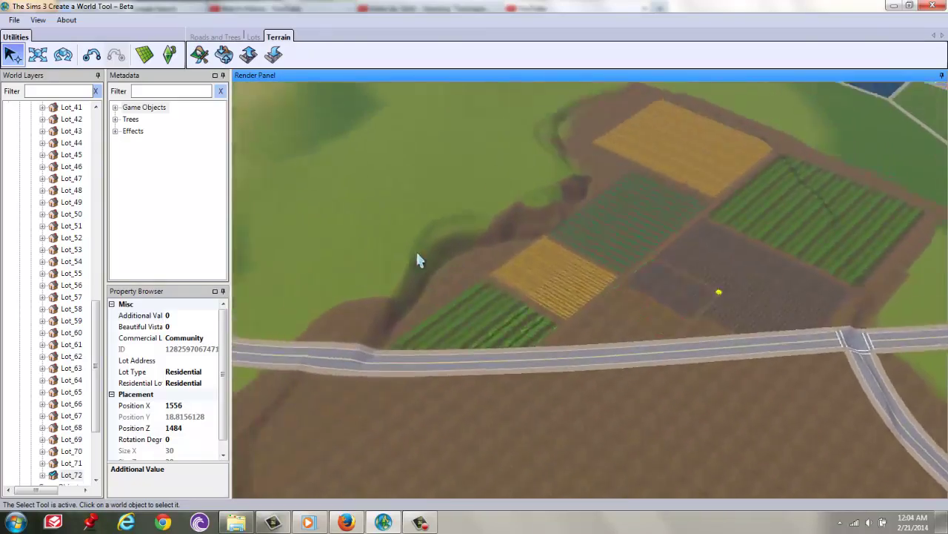
key(Up)
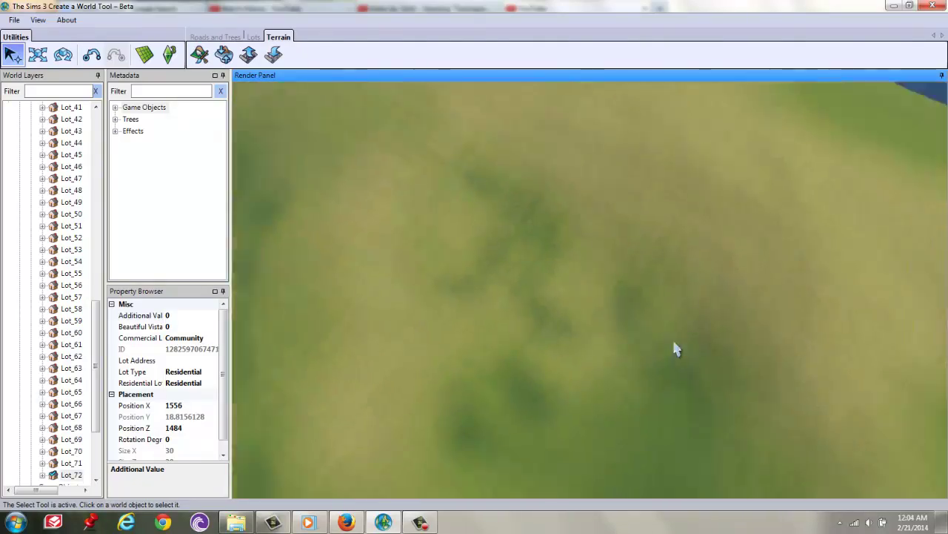
key(Up)
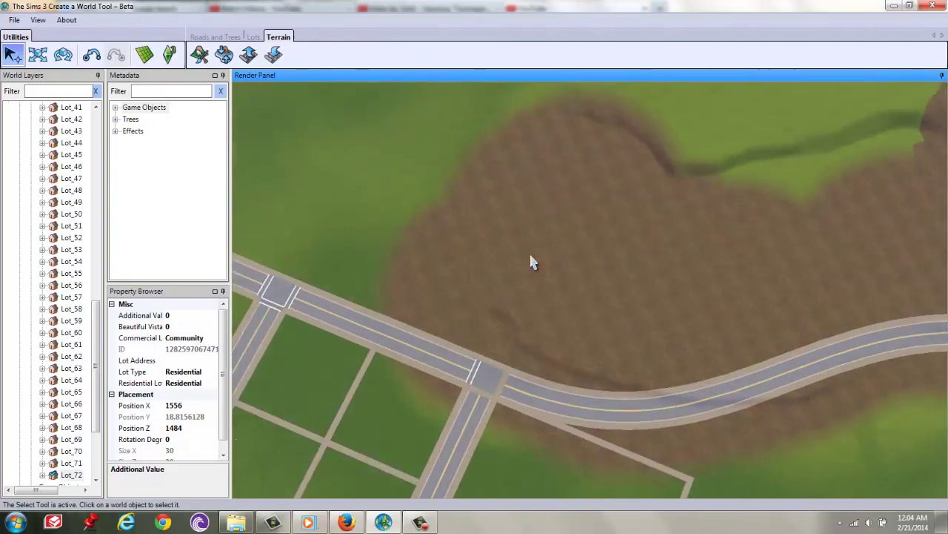
click(199, 54)
click(921, 129)
- Set the brush Size to 40, select Crops_Horizontal (Long Grass), and paint green rows on the brown patch
click(385, 163)
key(Up)
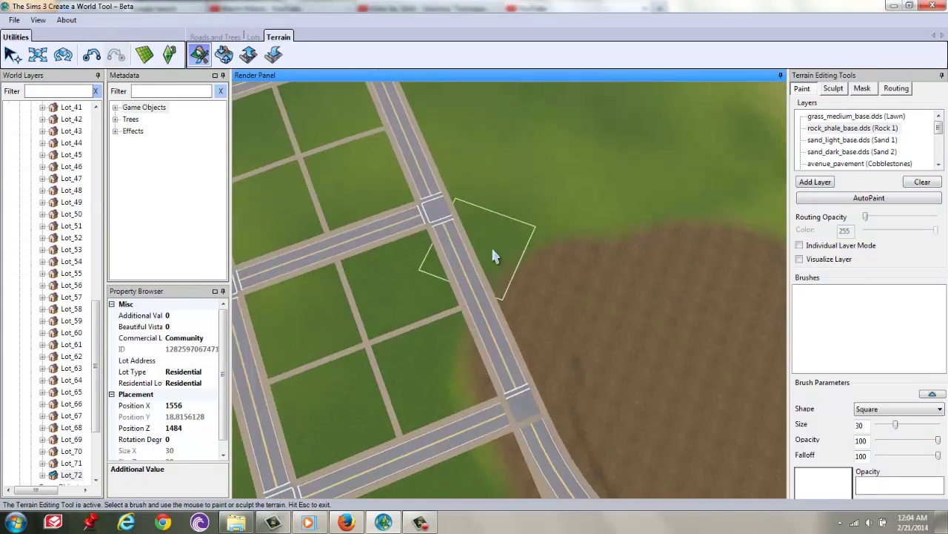
drag(895, 425, 903, 426)
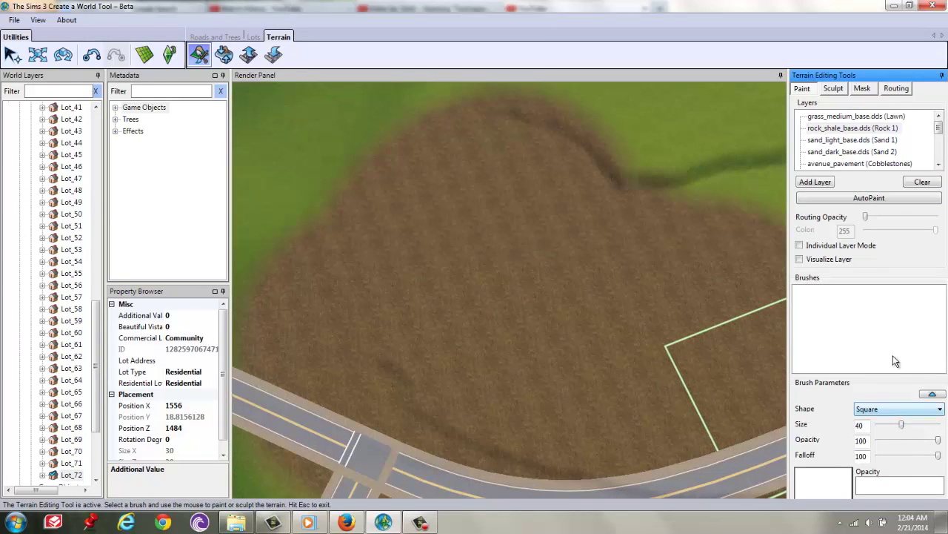
click(939, 141)
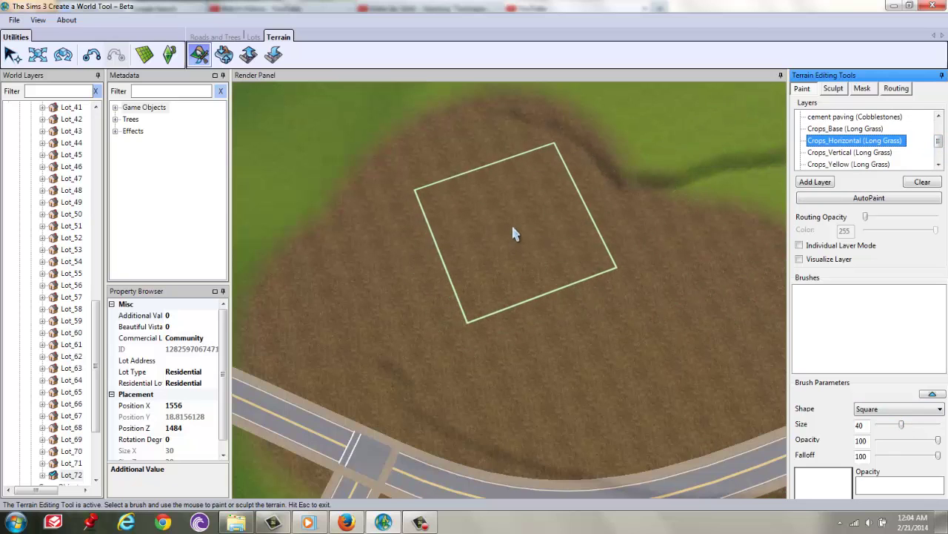
mouse_move(523, 229)
mouse_down()
mouse_move(453, 264)
mouse_move(519, 241)
mouse_up()
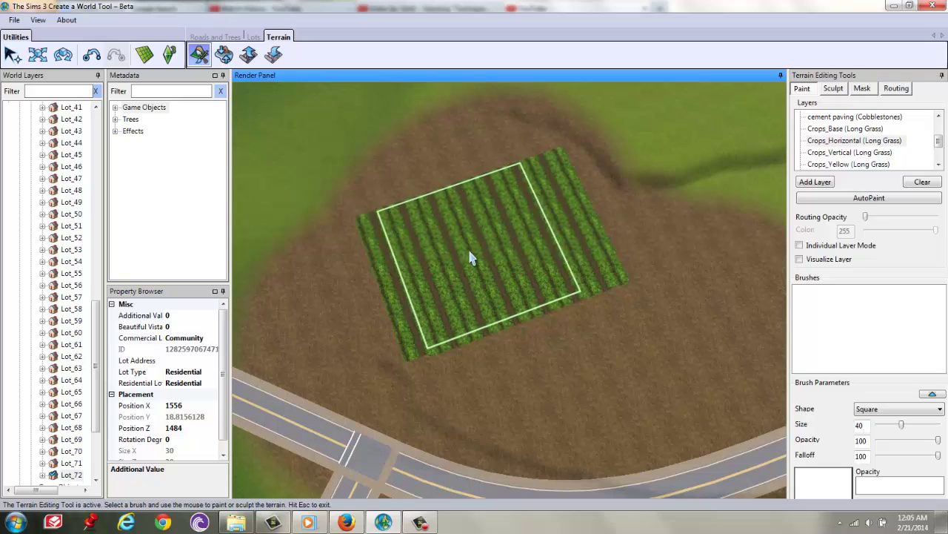
- Extend the green crop rows toward the curved road and over the remaining soil
key(Down)
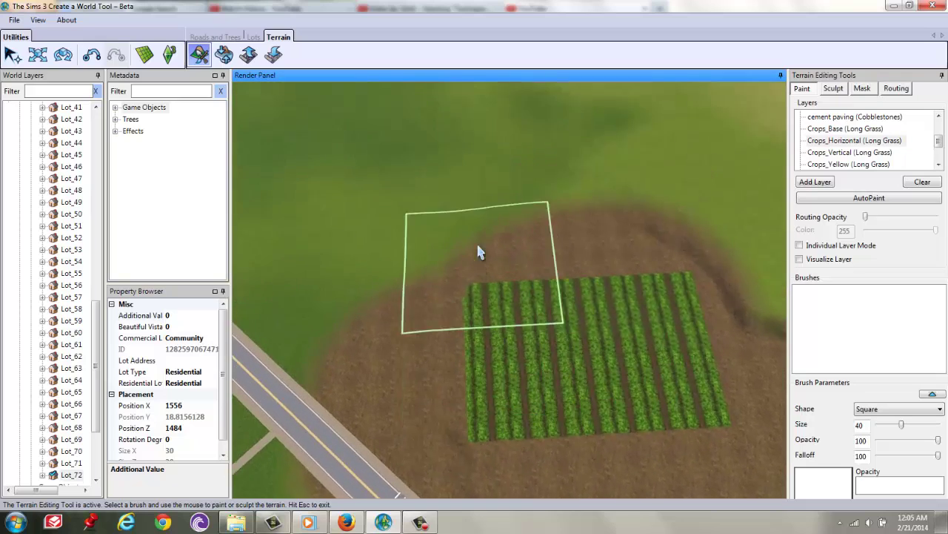
key(Up)
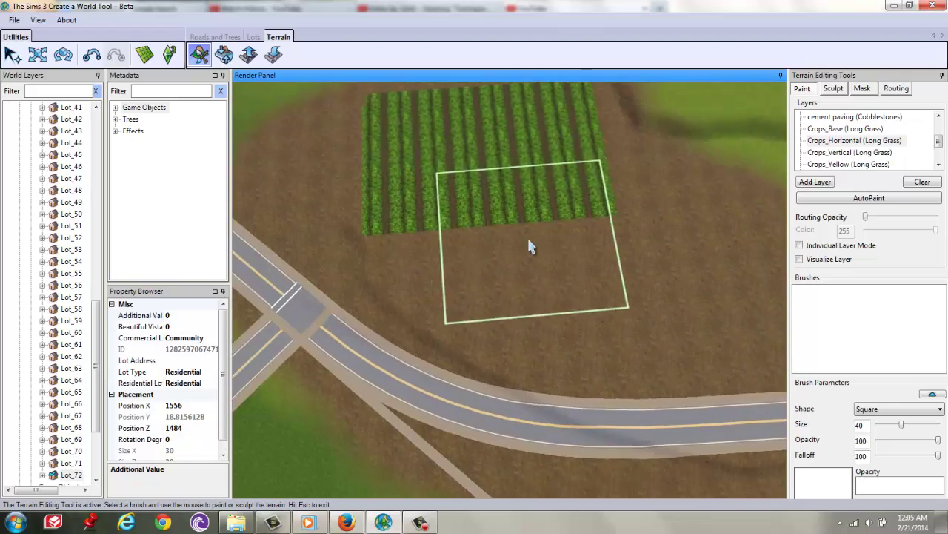
mouse_move(513, 227)
mouse_down()
mouse_move(528, 243)
mouse_move(463, 239)
mouse_move(430, 251)
mouse_up()
key(Up)
key(Down)
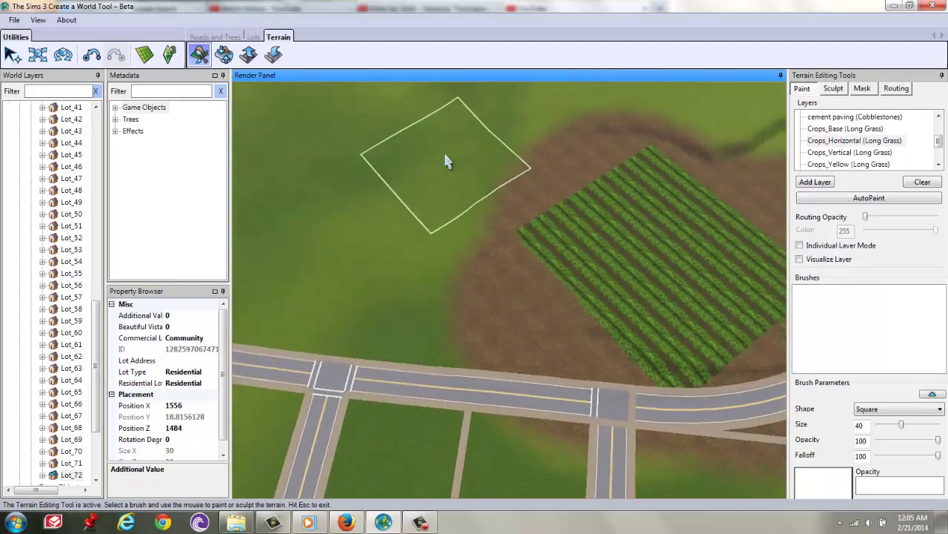
scroll(487, 129, up, 5)
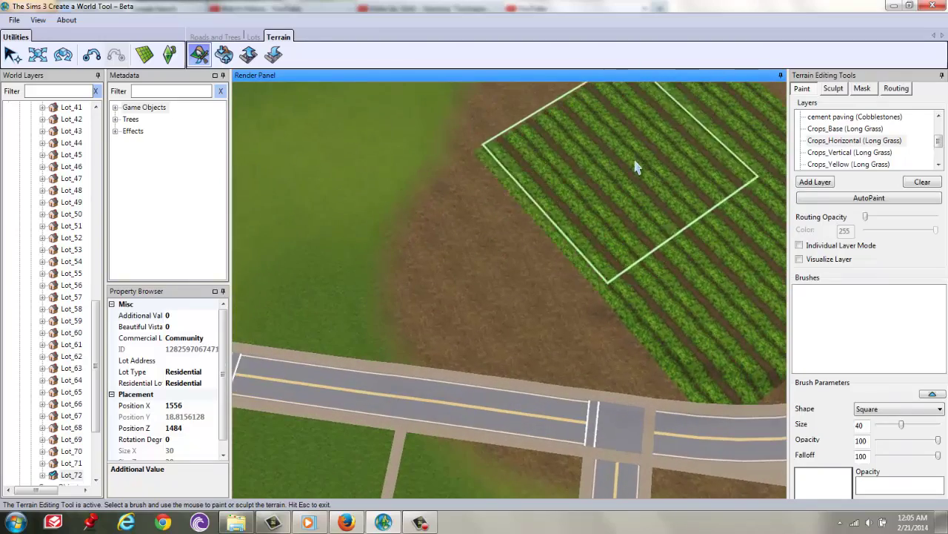
key(Right)
scroll(593, 223, up, 3)
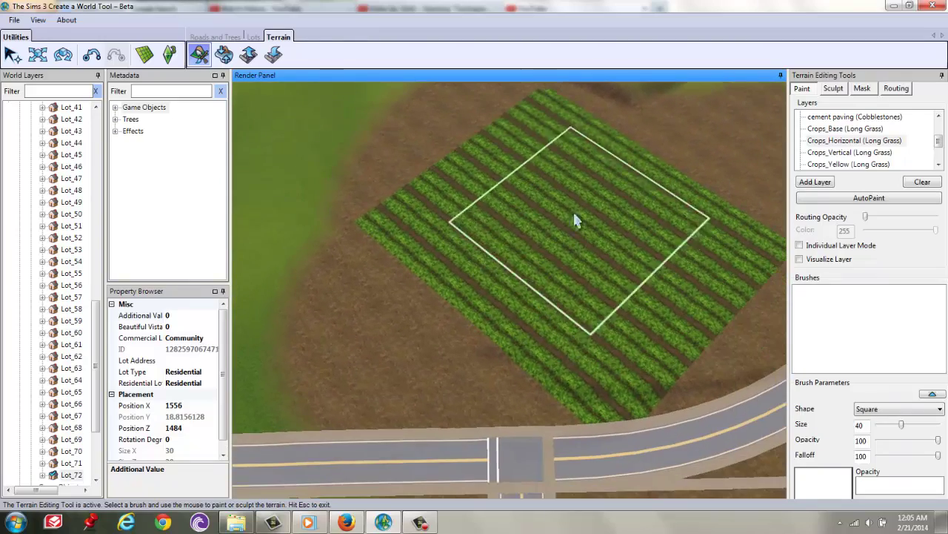
key(Left)
scroll(392, 252, up, 3)
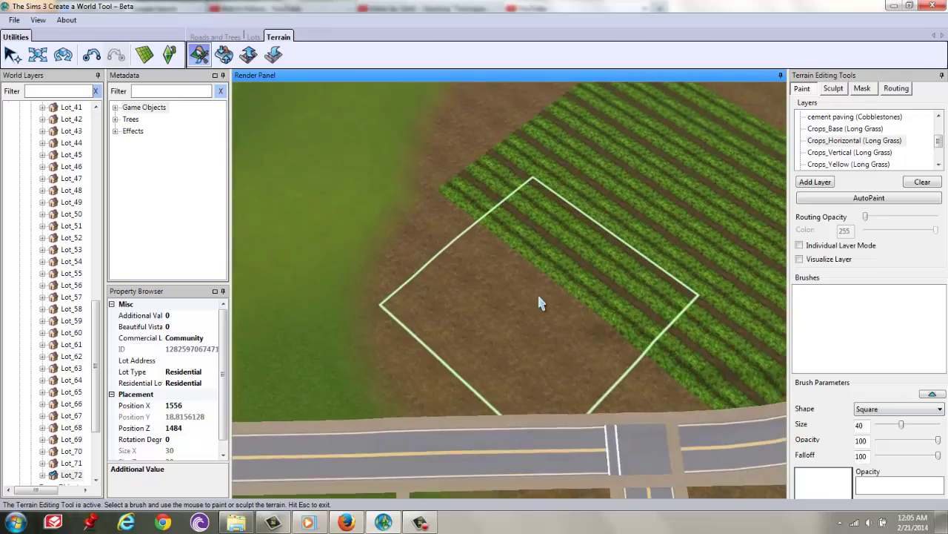
mouse_move(537, 292)
mouse_down()
mouse_move(566, 312)
mouse_move(554, 329)
mouse_move(566, 320)
mouse_move(530, 285)
mouse_move(579, 295)
mouse_up()
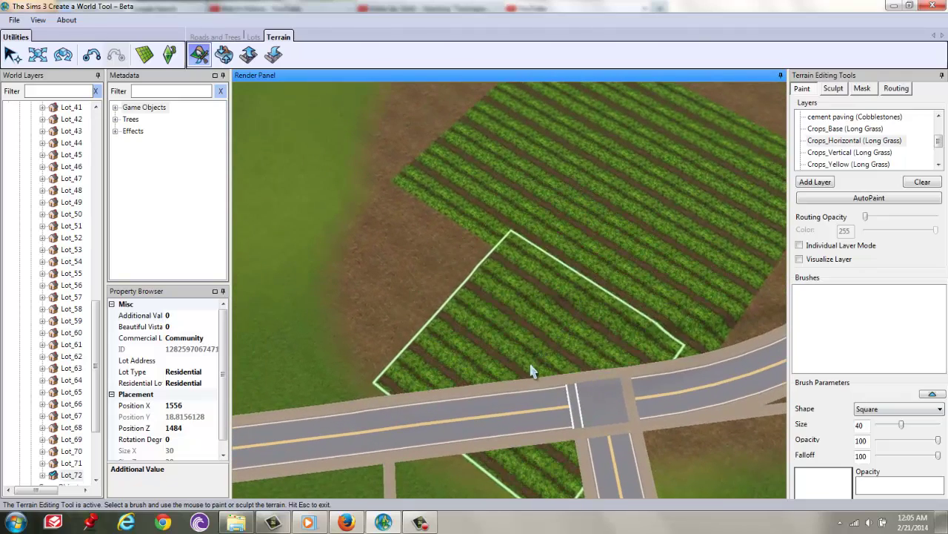
middle_drag(522, 382, 608, 311)
scroll(627, 259, up, 4)
middle_drag(615, 234, 423, 271)
- Look straight down on the field with the grid showing and activate the Lot tool
key(g)
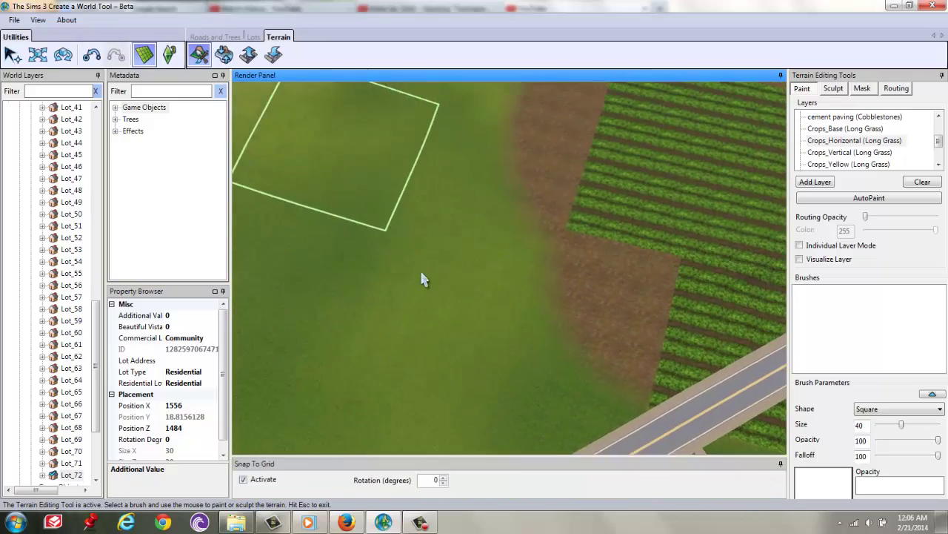
key(Left)
key(Up)
click(254, 36)
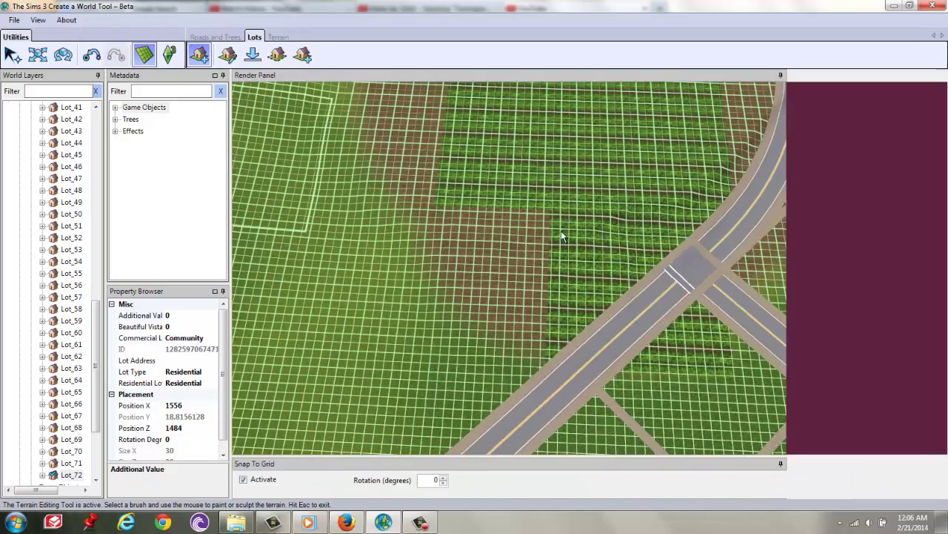
key(Down)
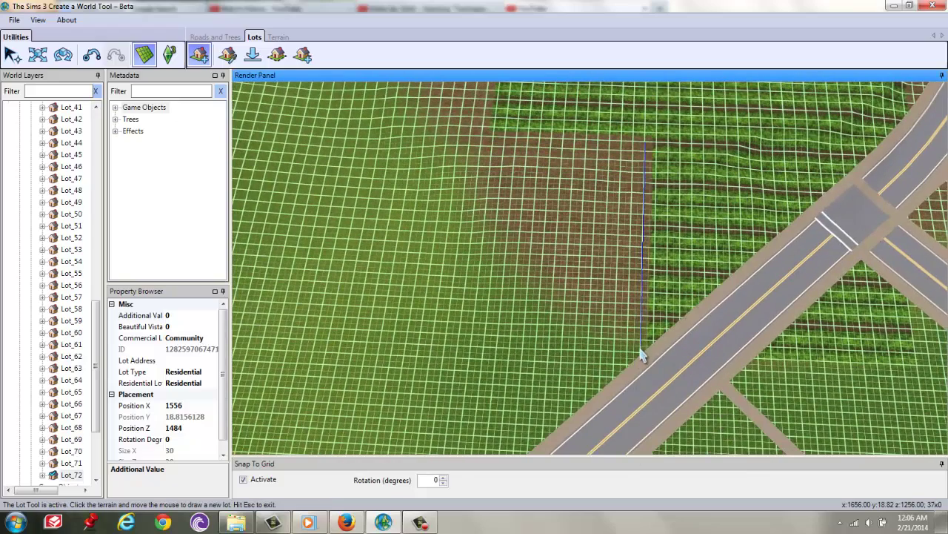
key(Up)
key(Escape)
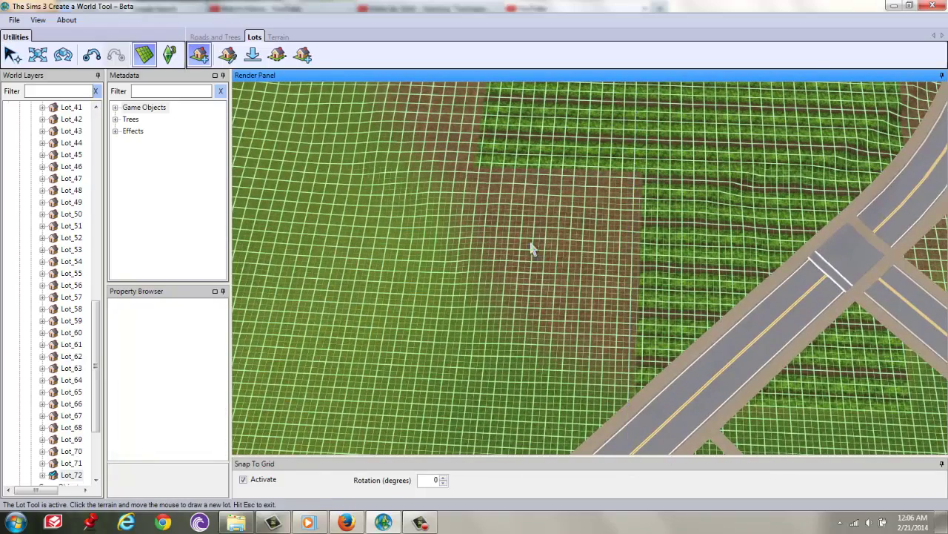
- Outline the new lot beside the crop field and confirm it as Lot_73
key(Right)
key(Right)
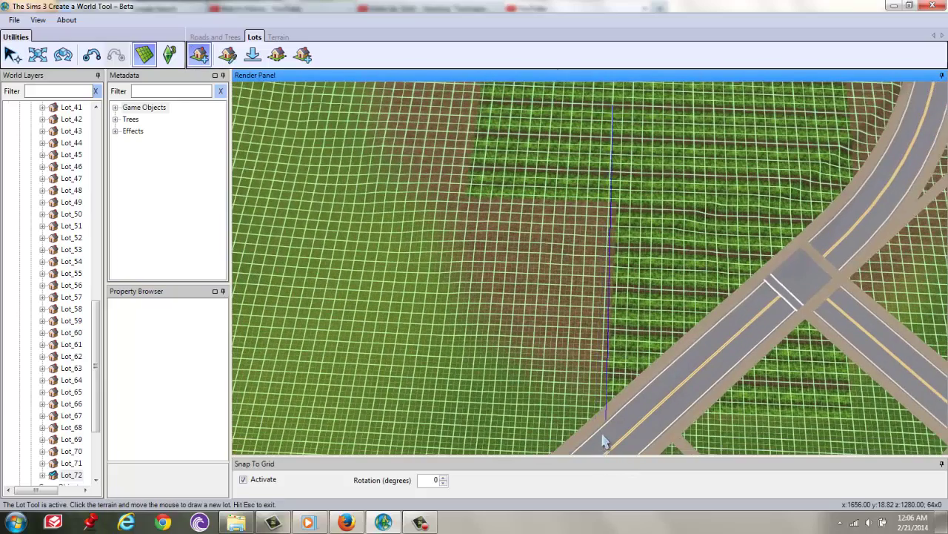
key(Up)
key(Right)
key(Up)
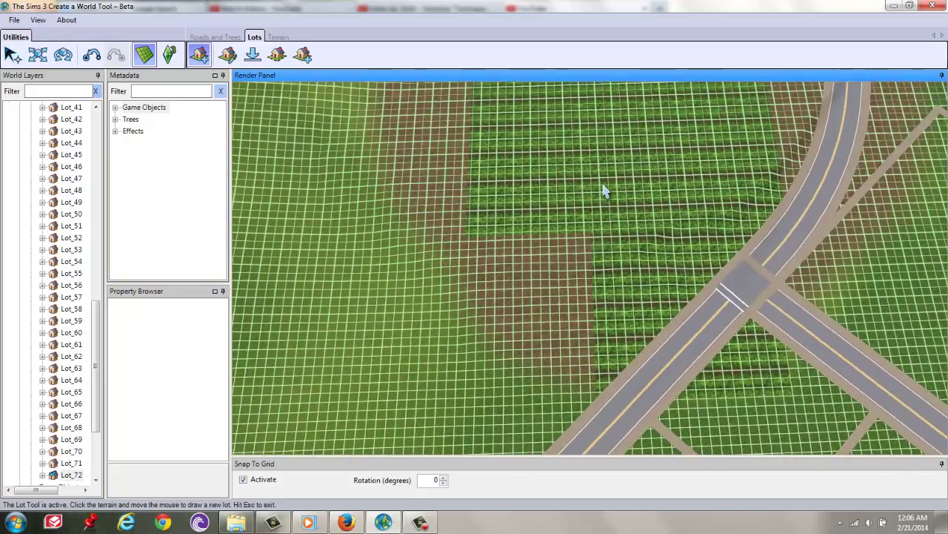
key(Left)
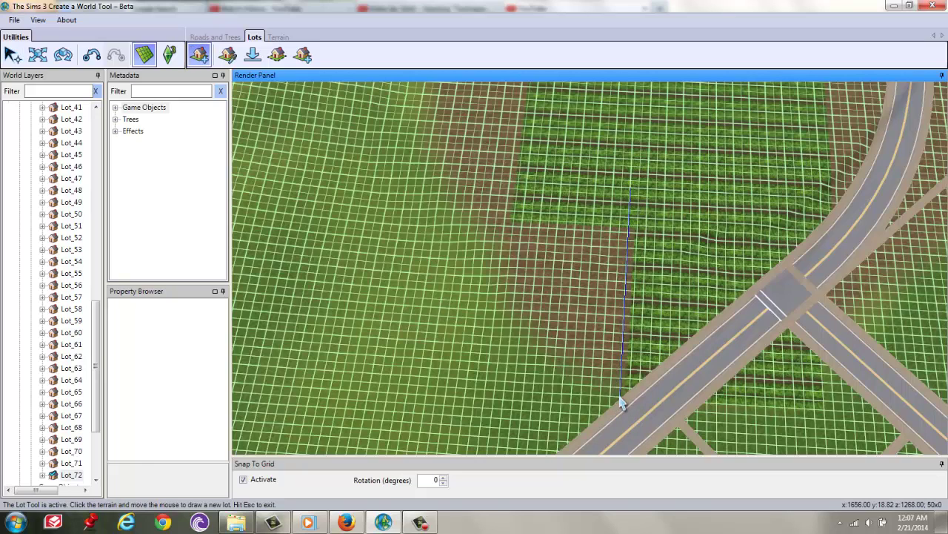
click(427, 378)
click(532, 351)
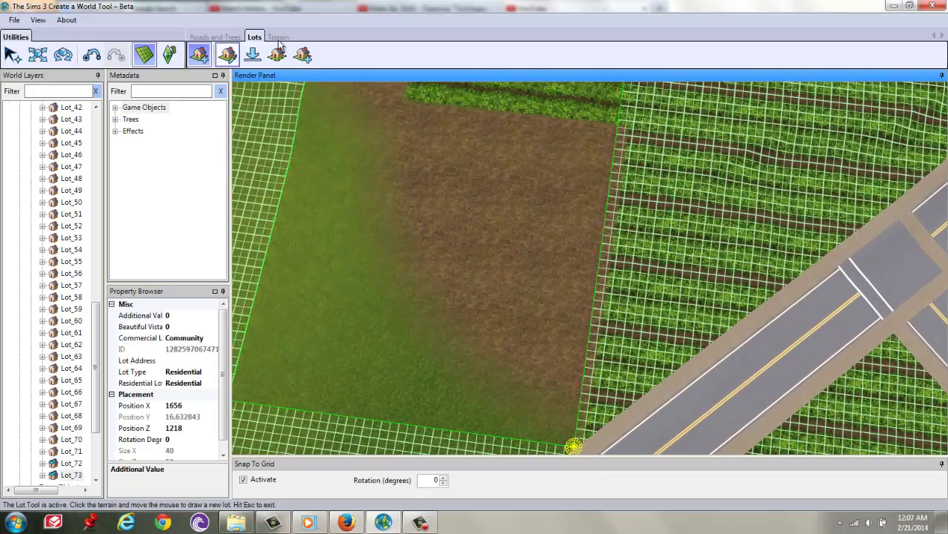
- Pick Crops_Base in Terrain Editing Tools, then exit painting and orbit out over the field and Lot_73
click(280, 37)
click(200, 55)
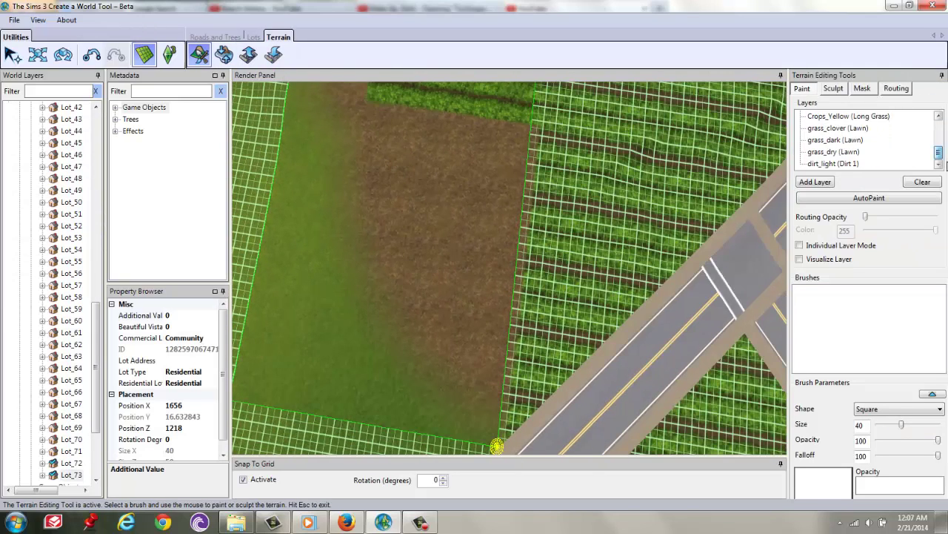
click(845, 124)
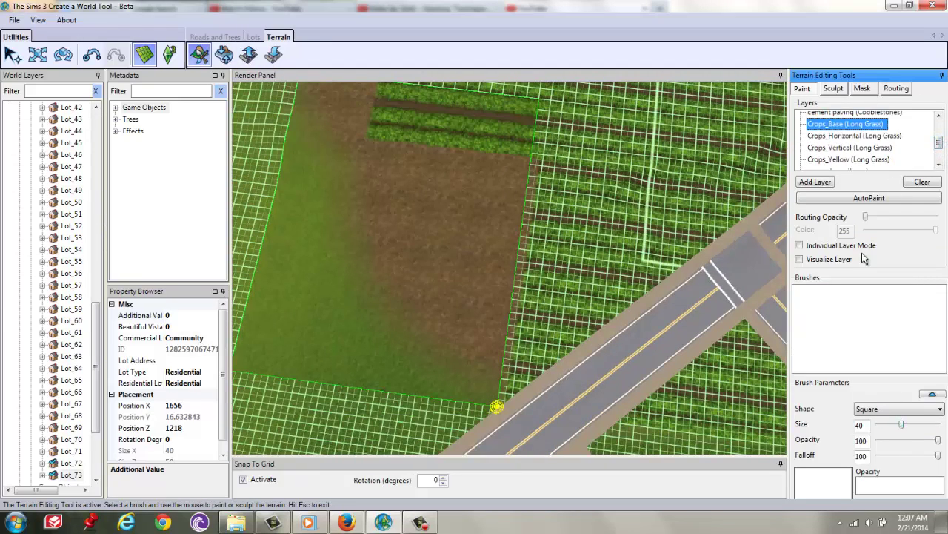
scroll(625, 212, up, 2)
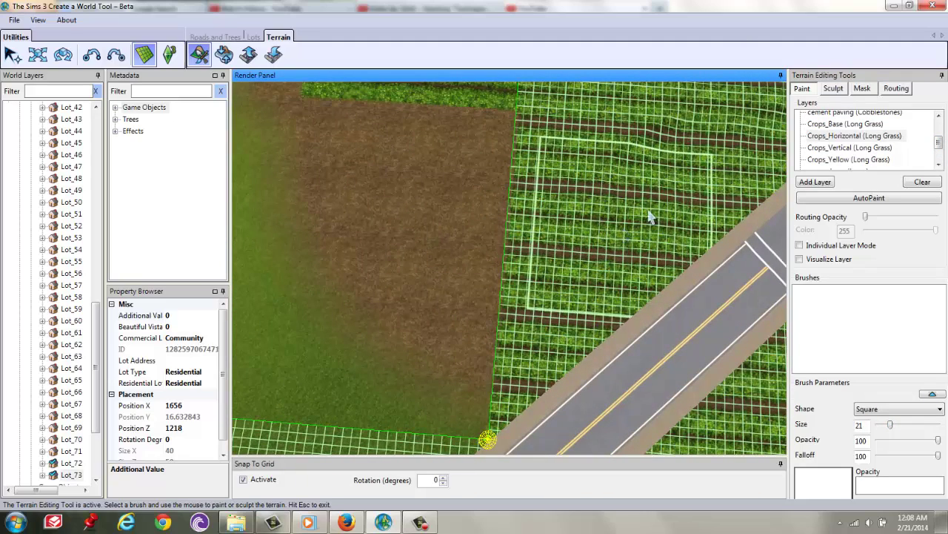
middle_drag(653, 212, 399, 249)
key(Escape)
scroll(600, 282, down, 3)
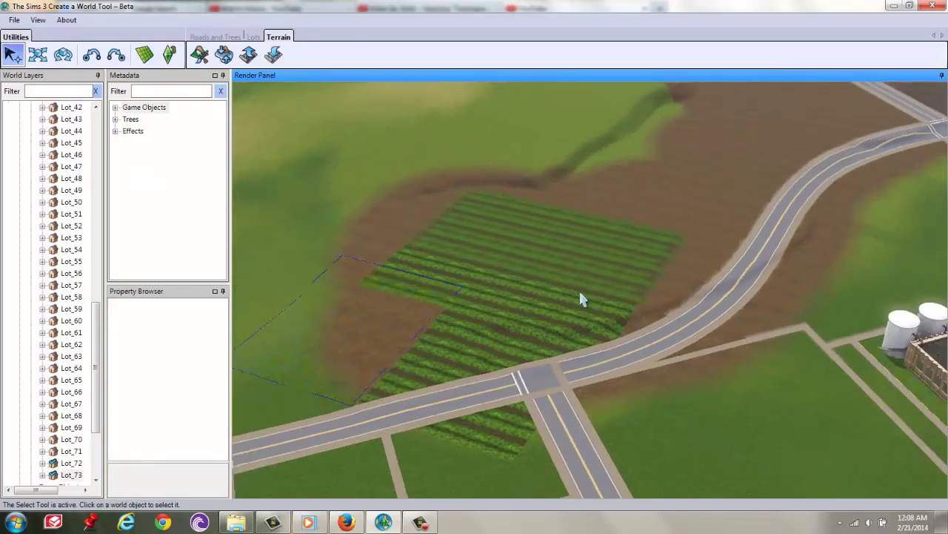
middle_drag(575, 291, 504, 217)
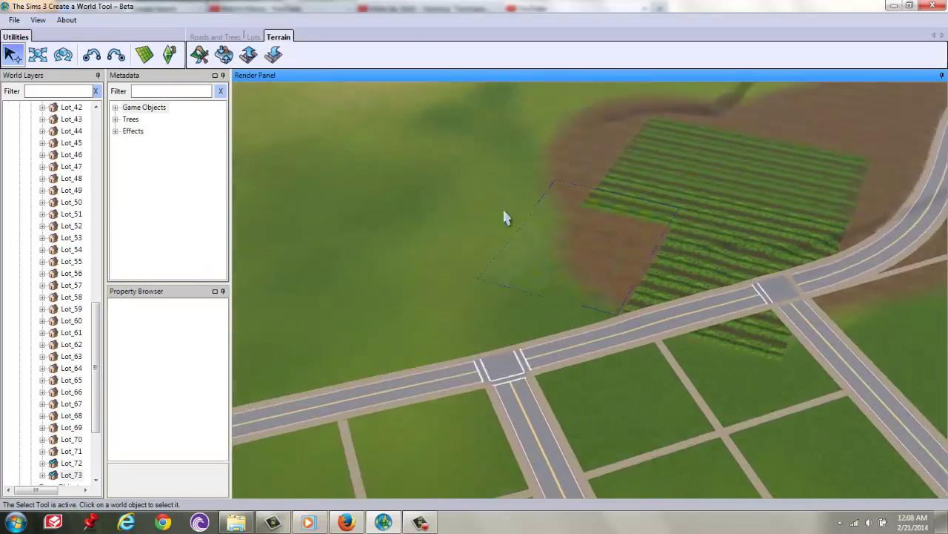
- Select dirt_light (Dirt 1) and paint it over the crop rows inside the lot
click(198, 63)
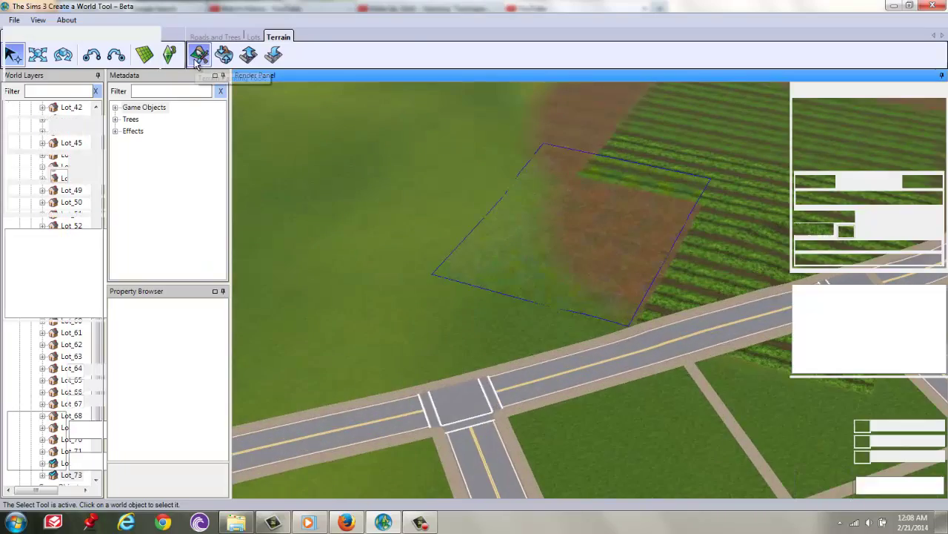
middle_drag(592, 238, 555, 161)
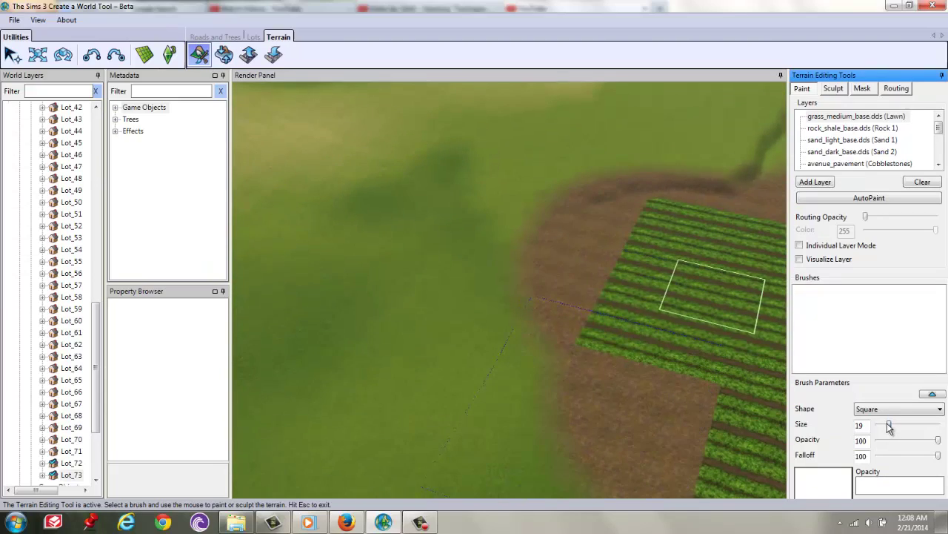
scroll(939, 145, down, 1)
scroll(939, 145, down, 3)
click(834, 163)
scroll(662, 260, up, 5)
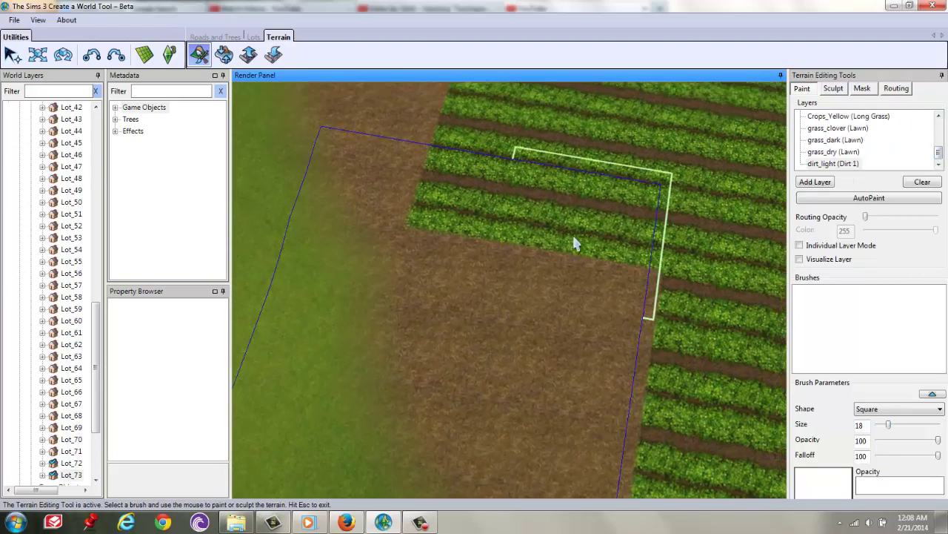
drag(574, 238, 473, 217)
mouse_move(473, 217)
middle_down()
mouse_move(477, 260)
mouse_move(507, 260)
middle_up()
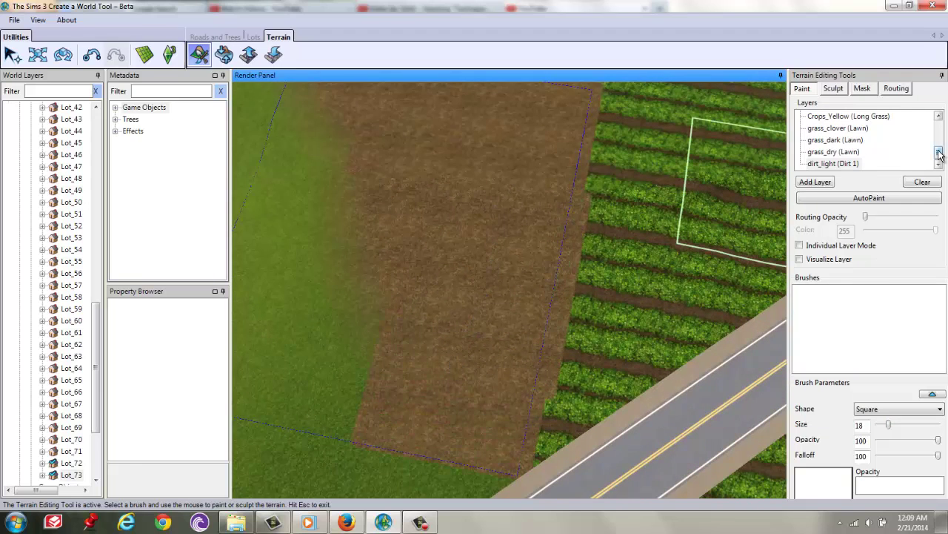
- Paint dirt_light across the grass beside the field to widen the bare ground
click(866, 133)
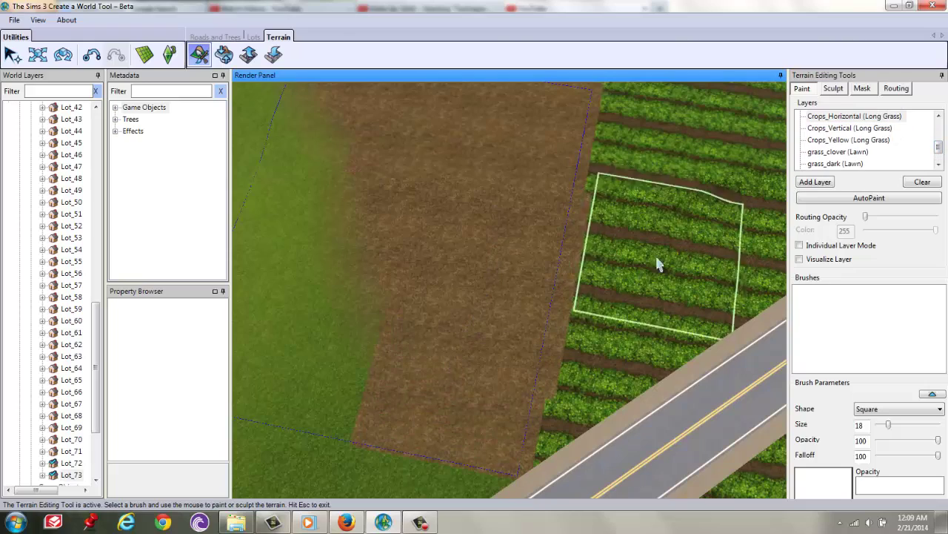
key(Left)
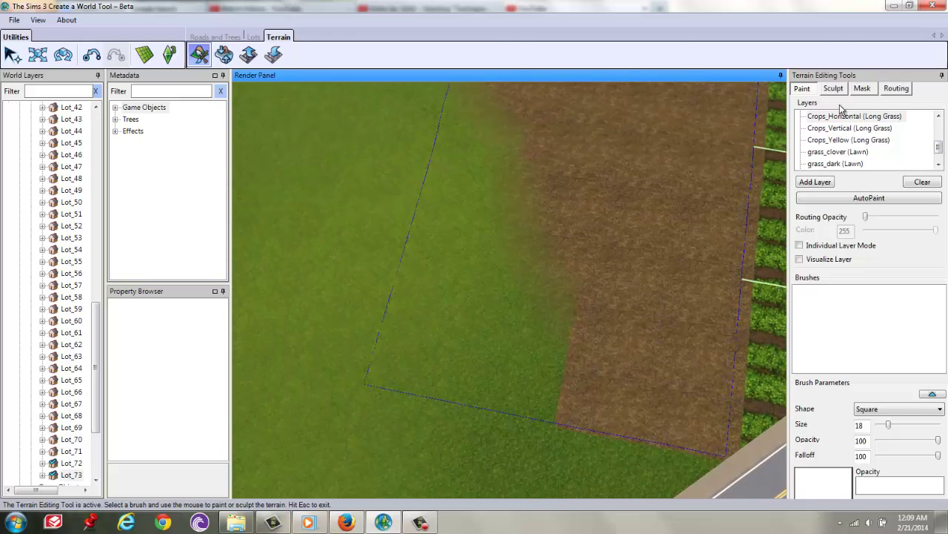
scroll(659, 283, down, 6)
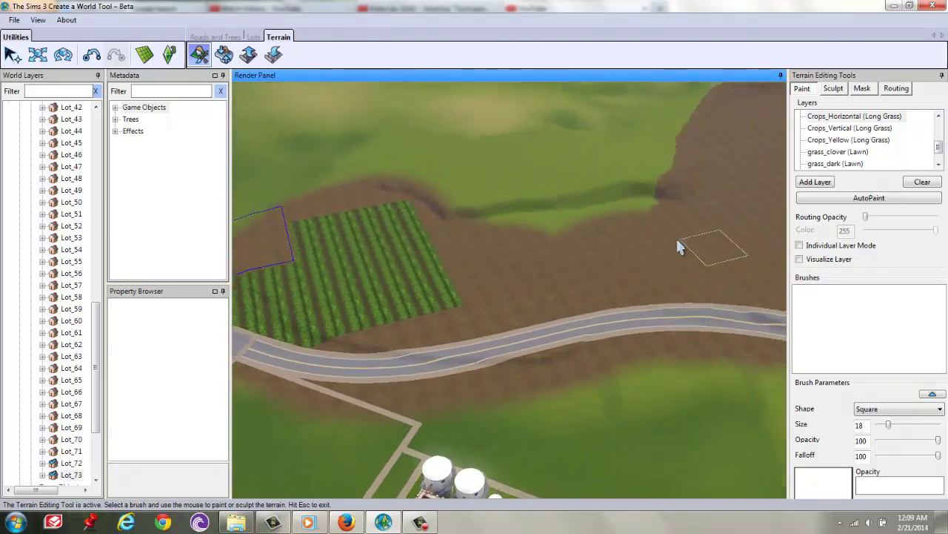
scroll(570, 134, up, 6)
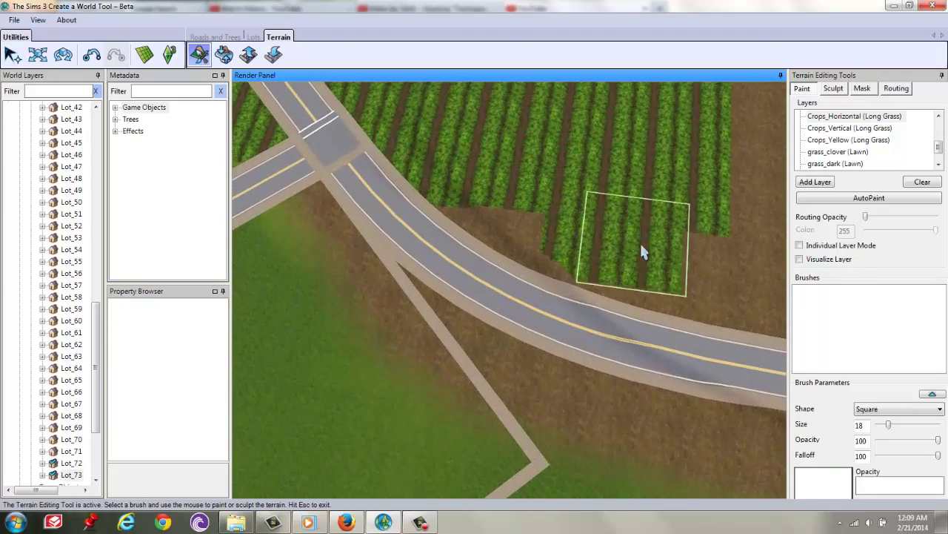
scroll(511, 200, down, 5)
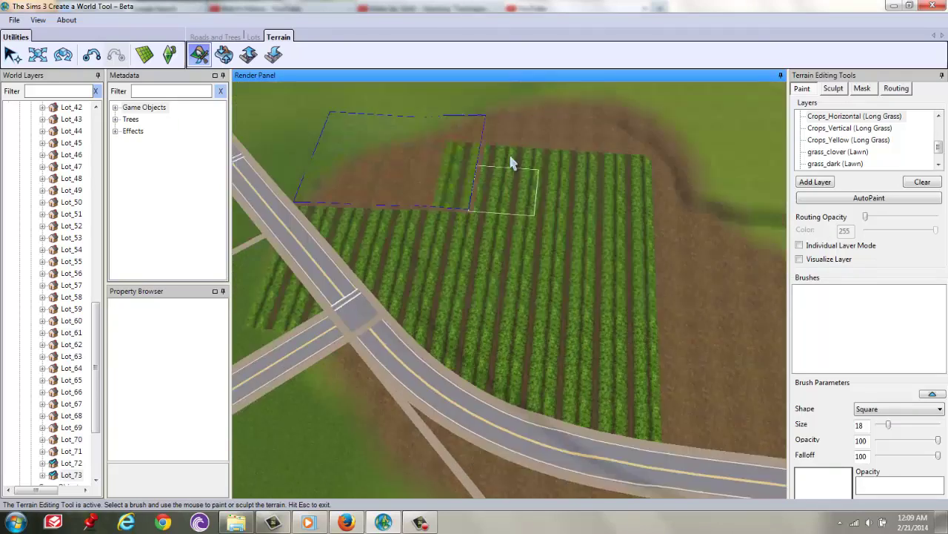
scroll(455, 192, up, 5)
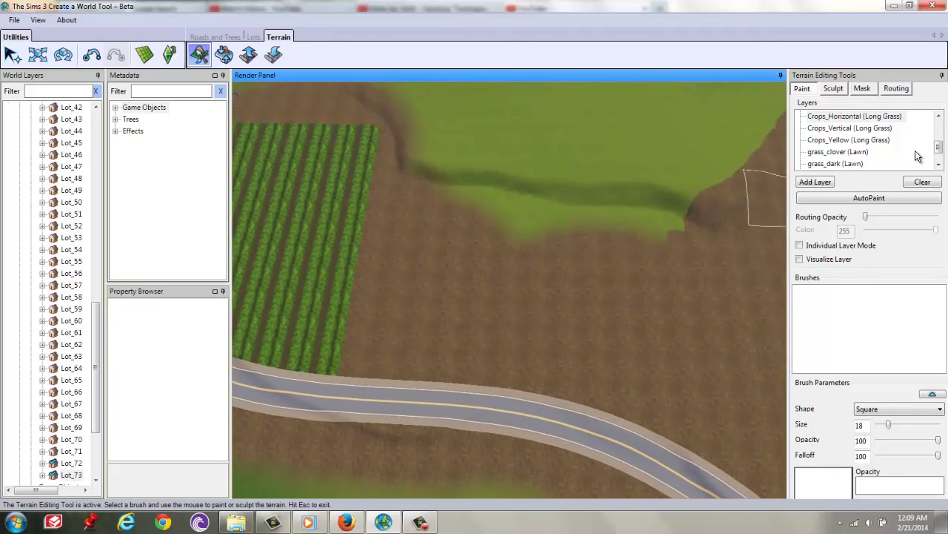
scroll(915, 158, down, 1)
click(889, 161)
mouse_move(652, 223)
mouse_down()
mouse_move(589, 229)
mouse_move(447, 200)
mouse_up()
mouse_move(448, 200)
middle_down()
mouse_move(489, 243)
mouse_move(434, 216)
mouse_move(500, 239)
mouse_move(567, 333)
mouse_move(546, 272)
middle_up()
scroll(494, 290, up, 5)
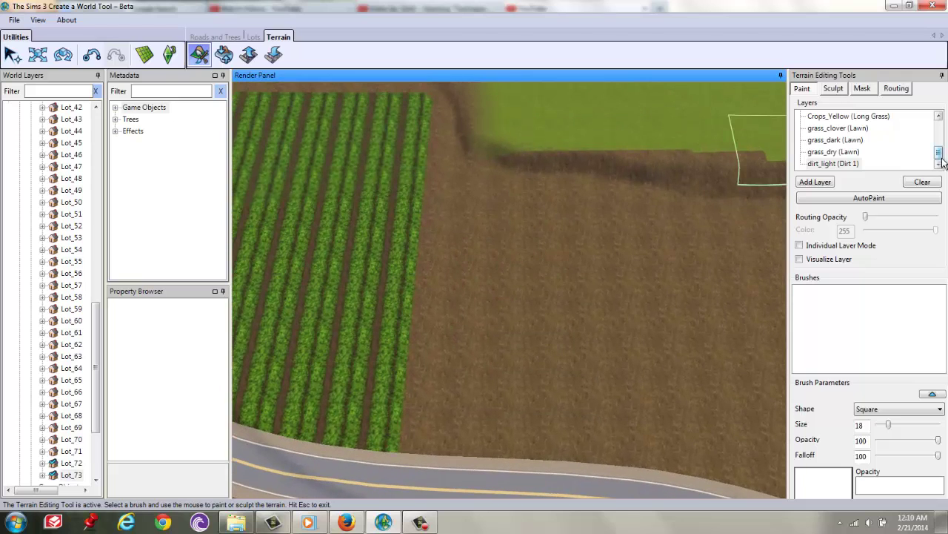
- Select Crops_Yellow (Long Grass) and paint a yellow crop strip on the dirt, filling its gap
click(879, 121)
mouse_move(495, 195)
mouse_down()
mouse_move(634, 195)
mouse_move(660, 397)
mouse_move(564, 407)
mouse_move(501, 399)
mouse_move(497, 409)
mouse_move(499, 278)
mouse_up()
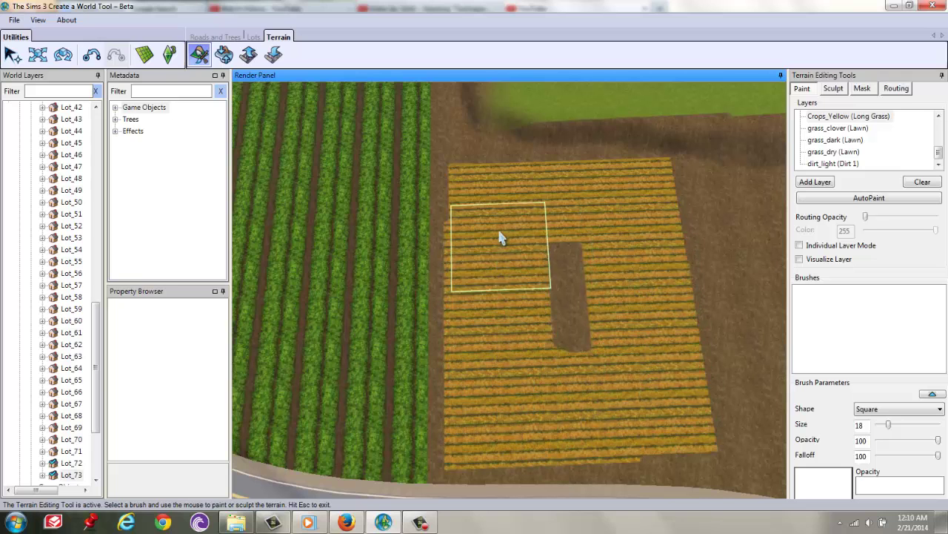
drag(497, 213, 622, 378)
scroll(623, 378, up, 2)
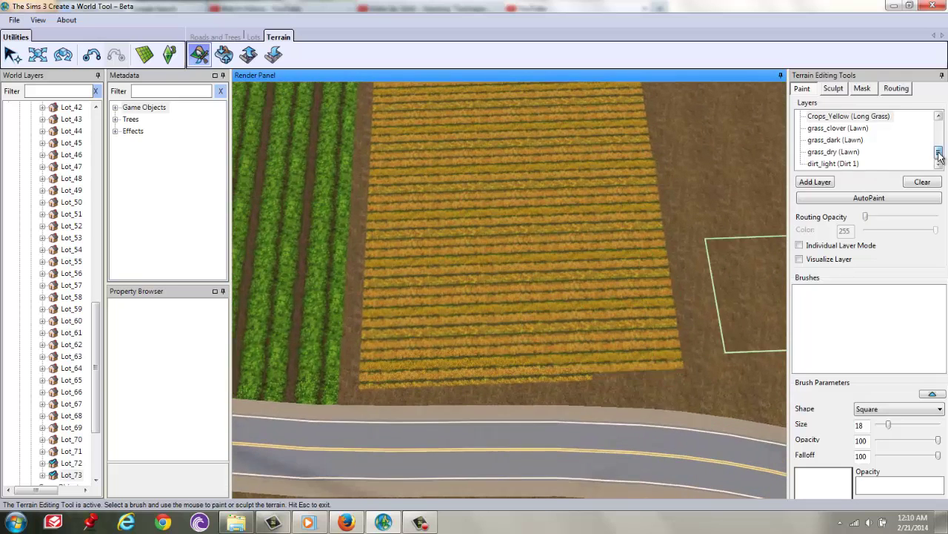
- Tidy the yellow field's bottom edge with dirt_light
click(833, 163)
drag(546, 448, 452, 449)
mouse_move(452, 449)
middle_down()
mouse_move(445, 349)
mouse_move(540, 370)
middle_up()
scroll(469, 313, down, 3)
middle_drag(682, 366, 296, 303)
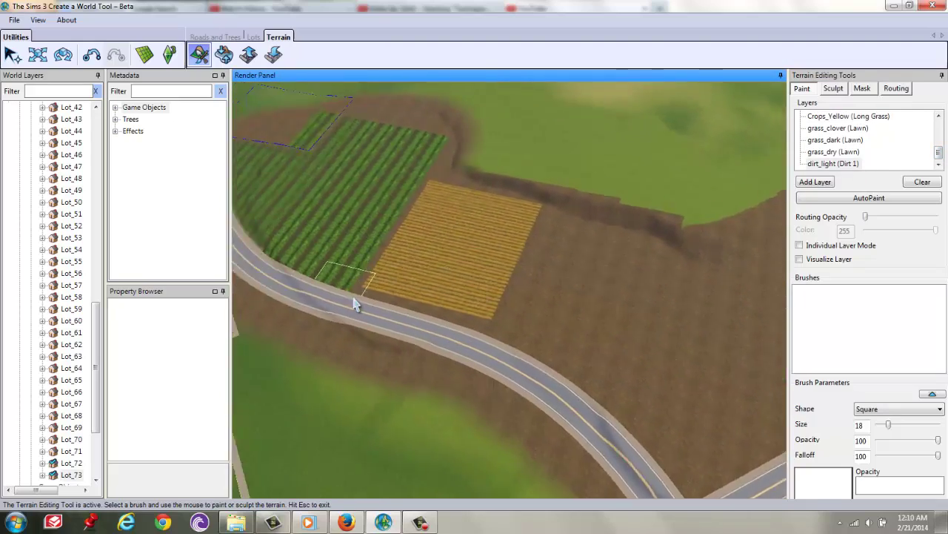
key(Up)
- Reselect Crops_Yellow and orbit around to inspect the yellow field
click(837, 128)
click(848, 116)
scroll(380, 148, up, 2)
scroll(639, 267, up, 2)
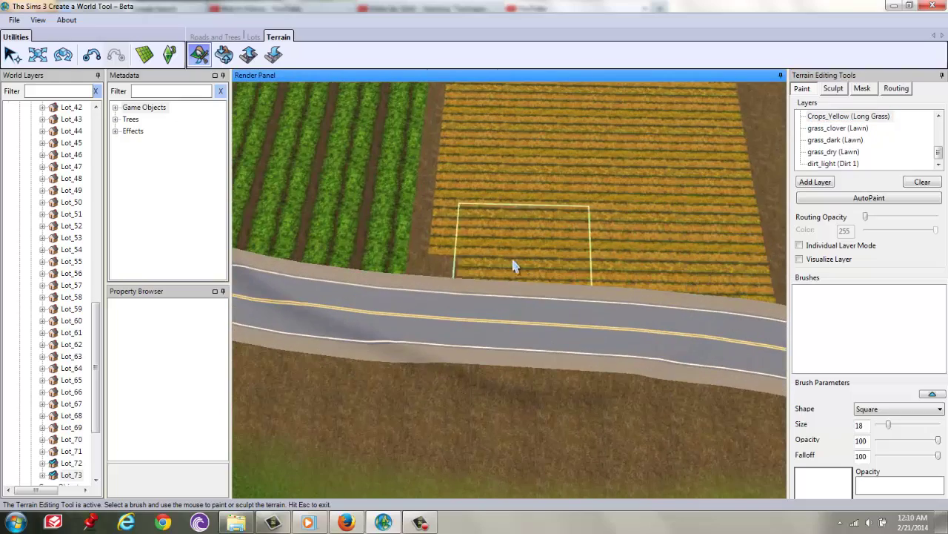
scroll(618, 214, down, 3)
middle_drag(608, 201, 625, 201)
scroll(252, 230, up, 3)
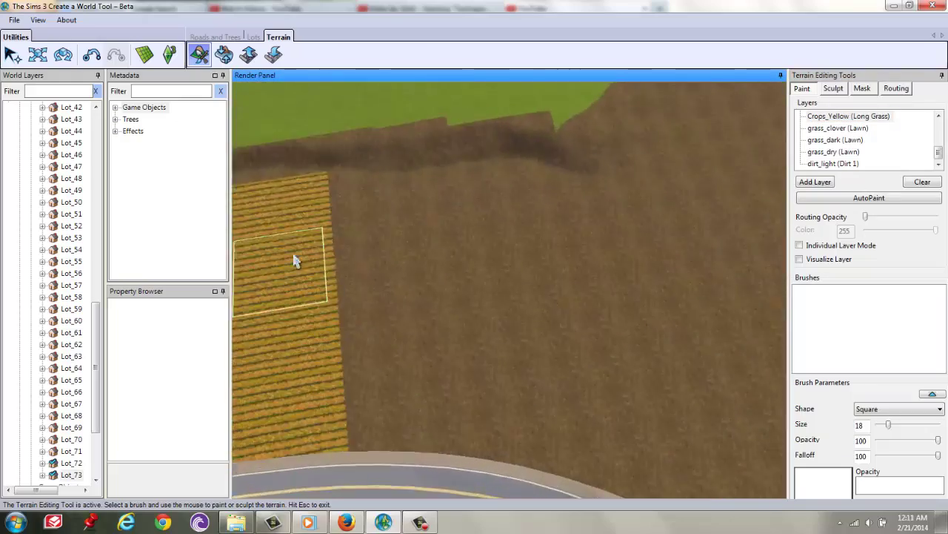
scroll(251, 229, up, 3)
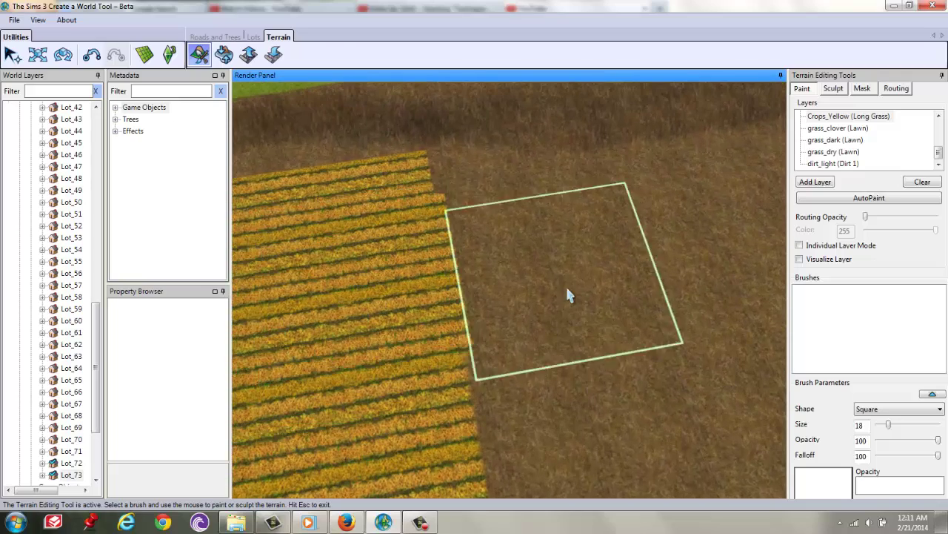
scroll(569, 296, up, 1)
scroll(569, 296, down, 5)
- Try the grass_clover and Crops_Vertical layers and paint a dark crop-row patch on the dirt
click(937, 155)
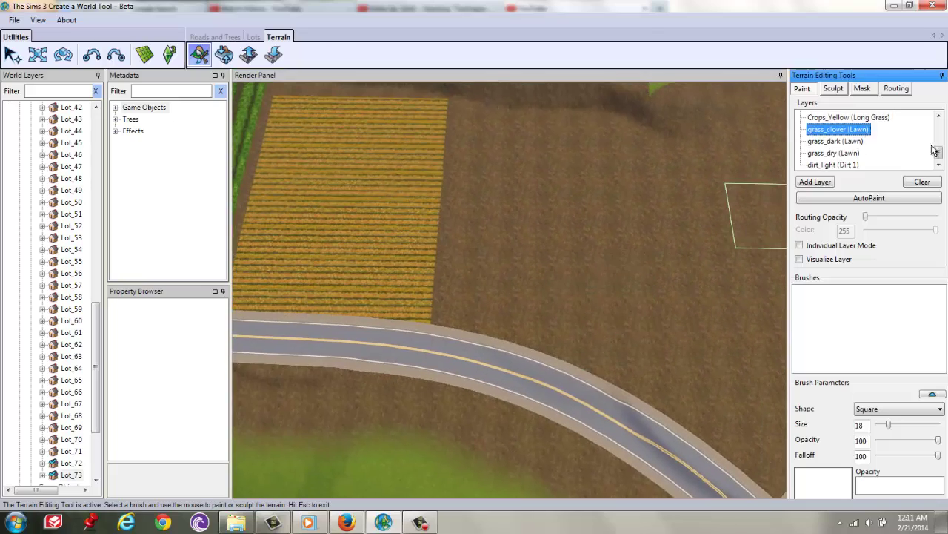
scroll(938, 156, up, 1)
click(850, 140)
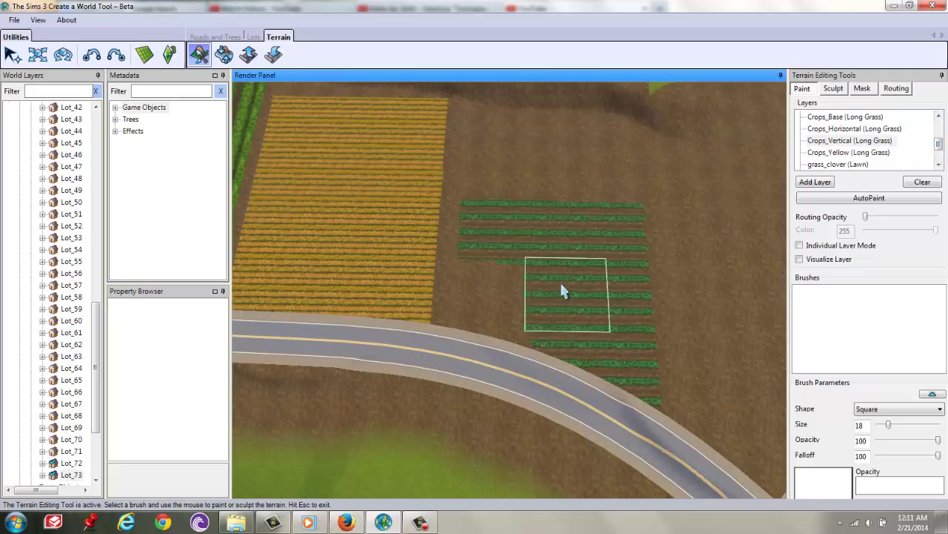
scroll(533, 214, up, 3)
click(837, 152)
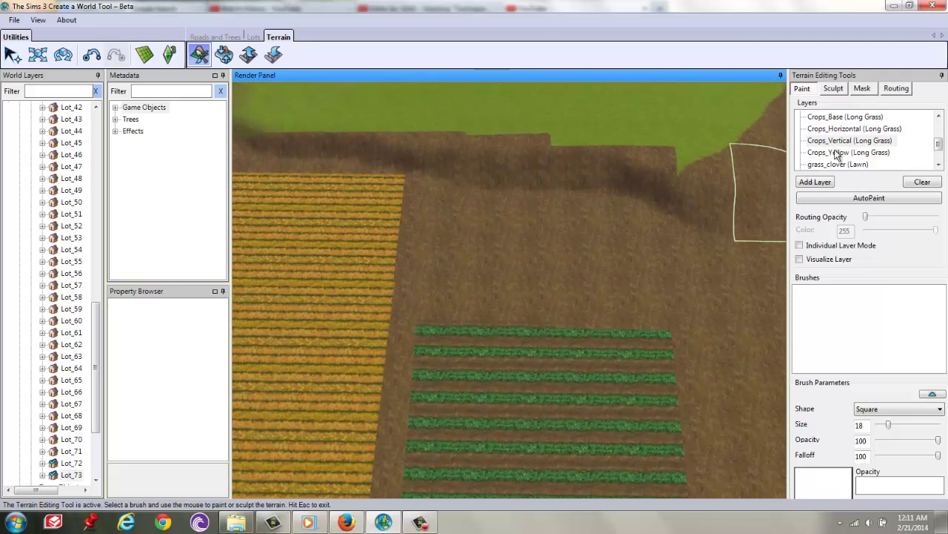
mouse_move(477, 228)
mouse_down()
mouse_move(475, 258)
mouse_move(618, 265)
mouse_move(609, 222)
mouse_move(586, 216)
mouse_up()
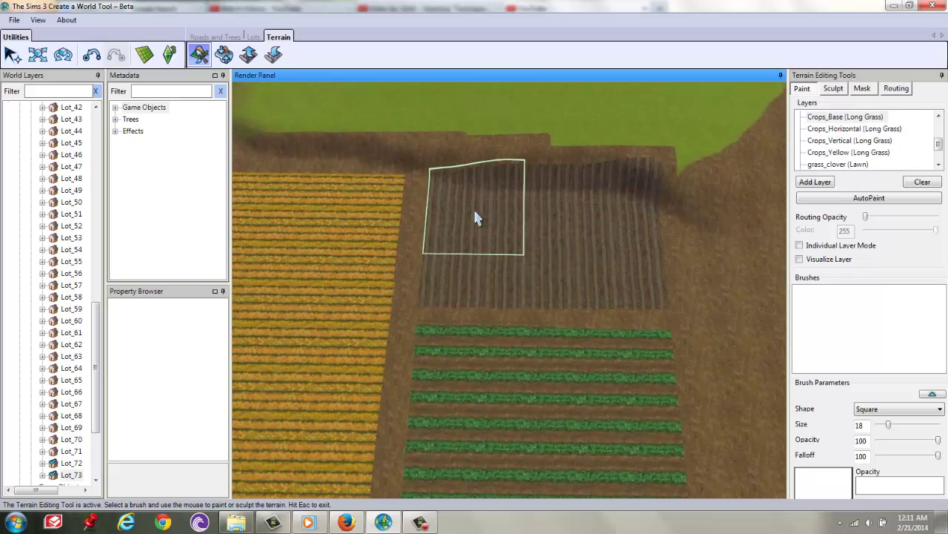
key(Down)
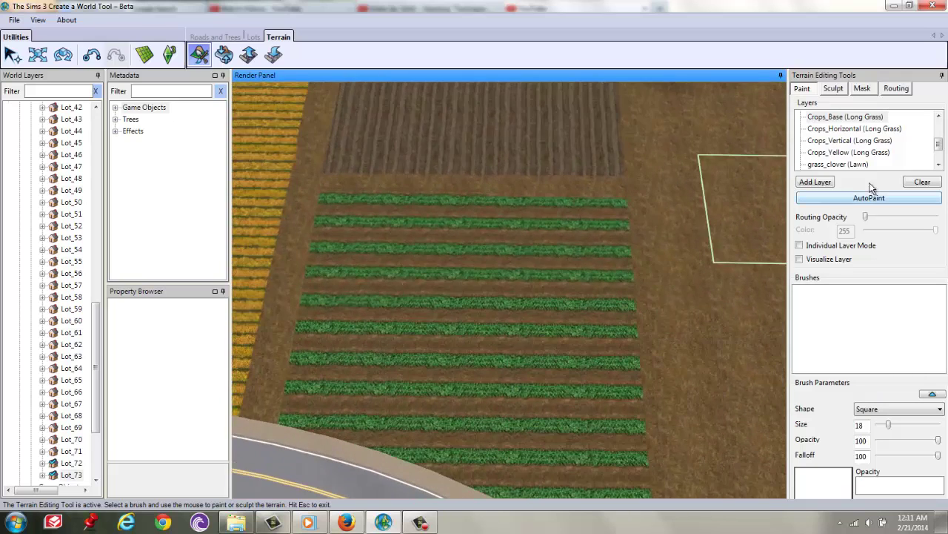
- With Crops_Vertical, paint a green crop strip across the bare ground beside the furrows, undoing one misplaced patch
click(850, 140)
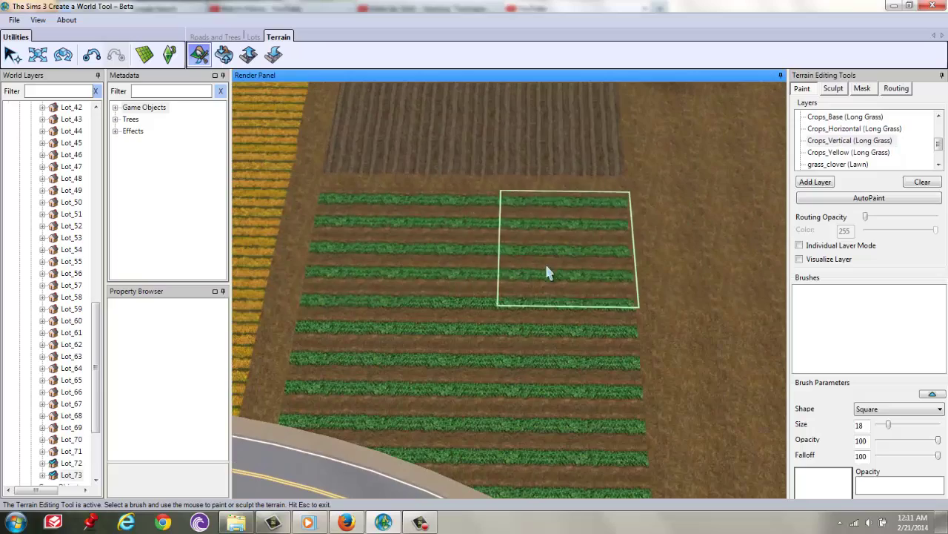
scroll(544, 272, down, 5)
mouse_move(585, 431)
middle_down()
mouse_move(578, 337)
mouse_move(594, 357)
mouse_move(534, 276)
mouse_move(518, 313)
mouse_move(461, 282)
mouse_move(497, 233)
mouse_move(446, 153)
mouse_move(515, 258)
mouse_move(506, 247)
mouse_move(466, 284)
mouse_move(321, 284)
mouse_move(545, 269)
mouse_move(523, 301)
mouse_move(494, 226)
mouse_move(506, 212)
mouse_move(627, 186)
middle_up()
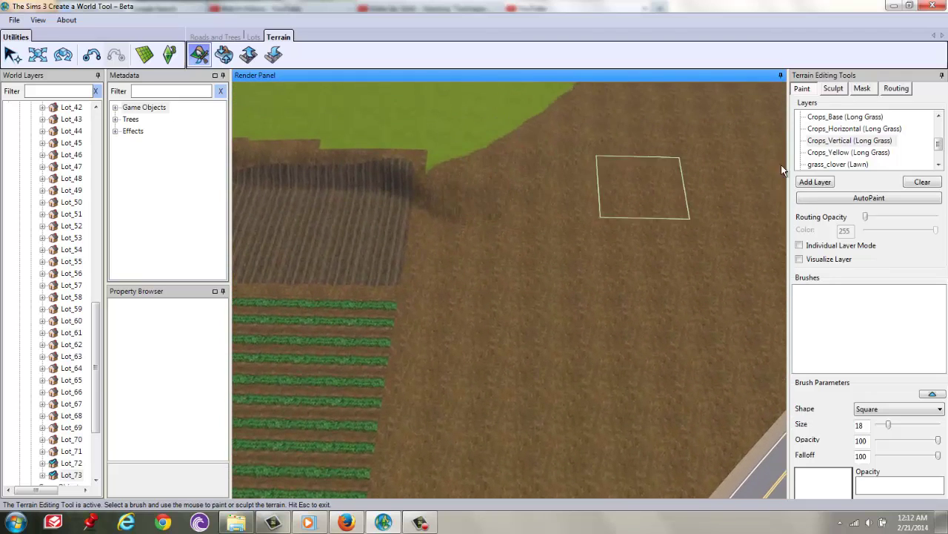
scroll(867, 141, down, 3)
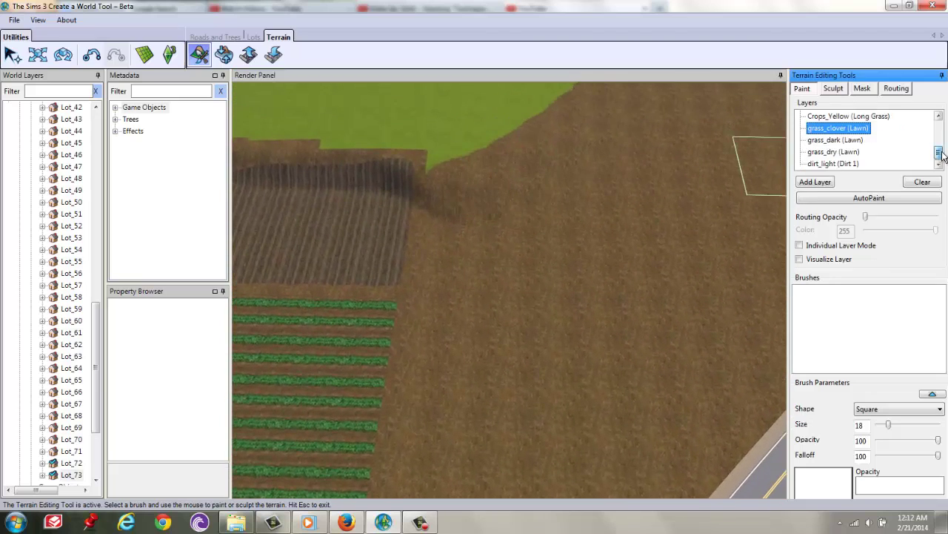
middle_drag(365, 126, 502, 191)
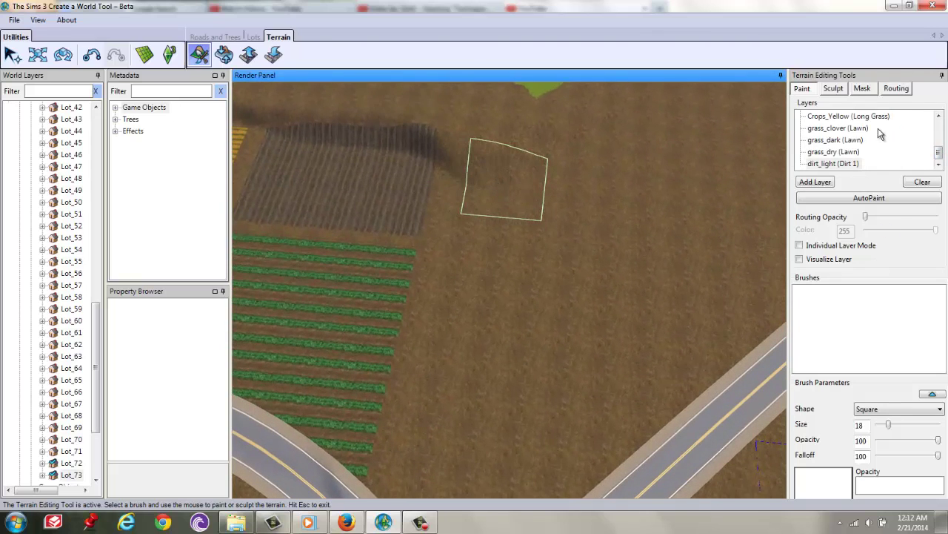
click(855, 117)
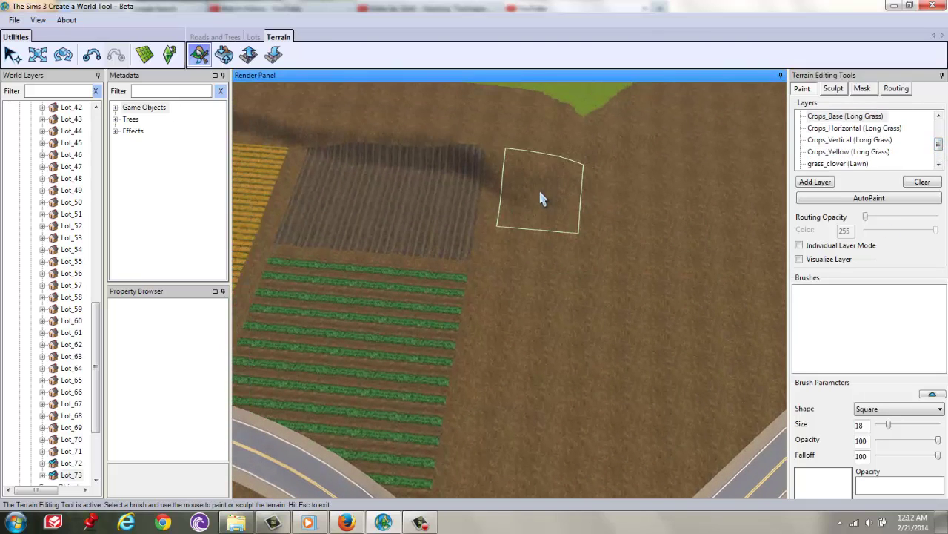
click(538, 188)
scroll(572, 271, down, 2)
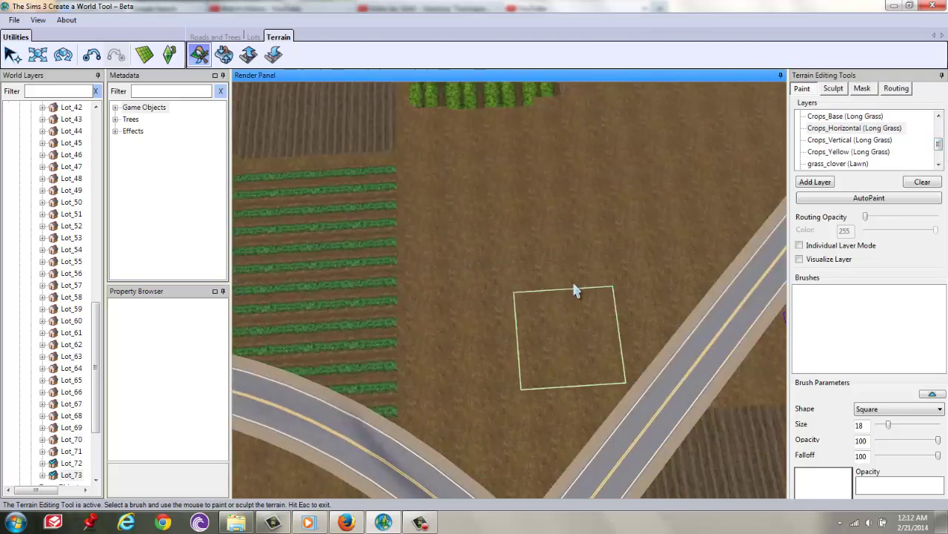
scroll(548, 182, up, 2)
key(ctrl+z)
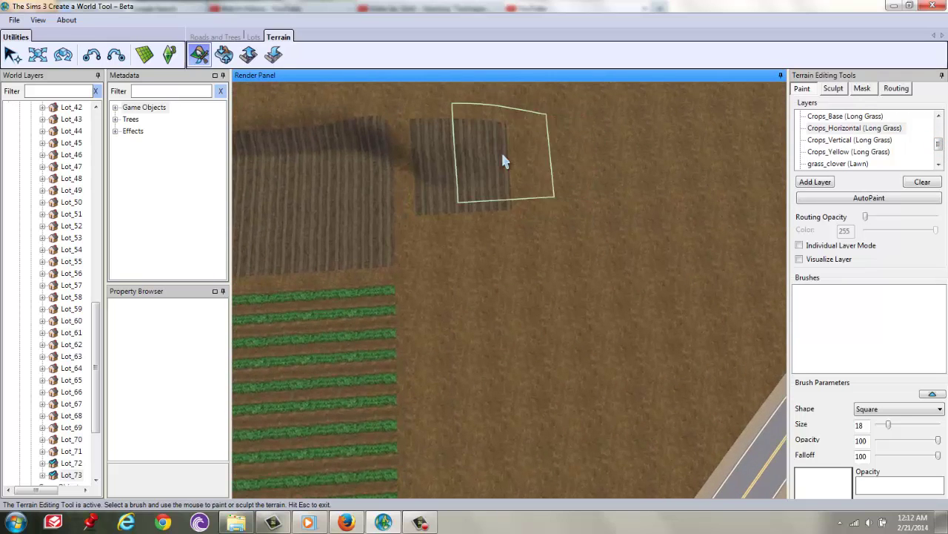
click(502, 157)
mouse_move(501, 158)
mouse_down()
mouse_move(615, 163)
mouse_move(616, 242)
mouse_move(516, 243)
mouse_up()
- Switch to the Lots tab to start outlining a new lot
scroll(553, 209, down, 4)
scroll(531, 356, up, 2)
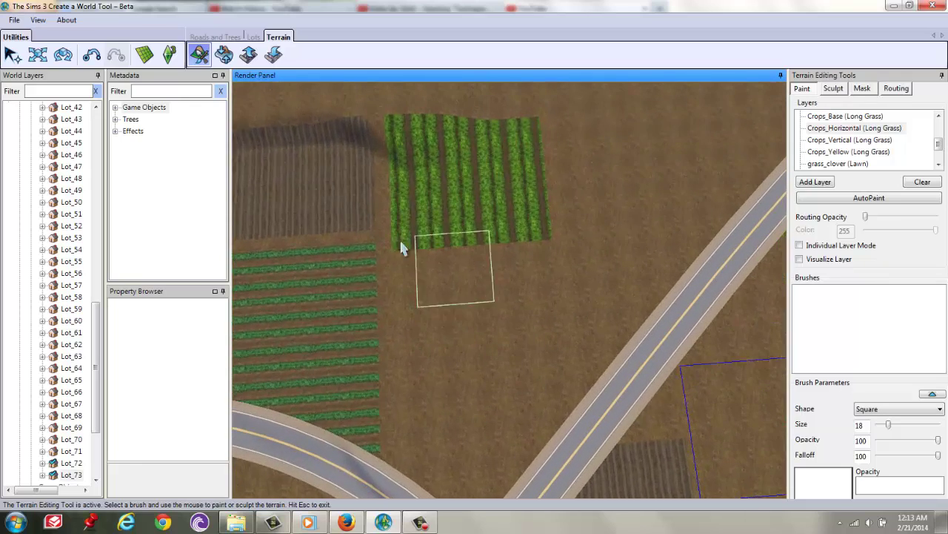
scroll(415, 323, down, 2)
click(253, 37)
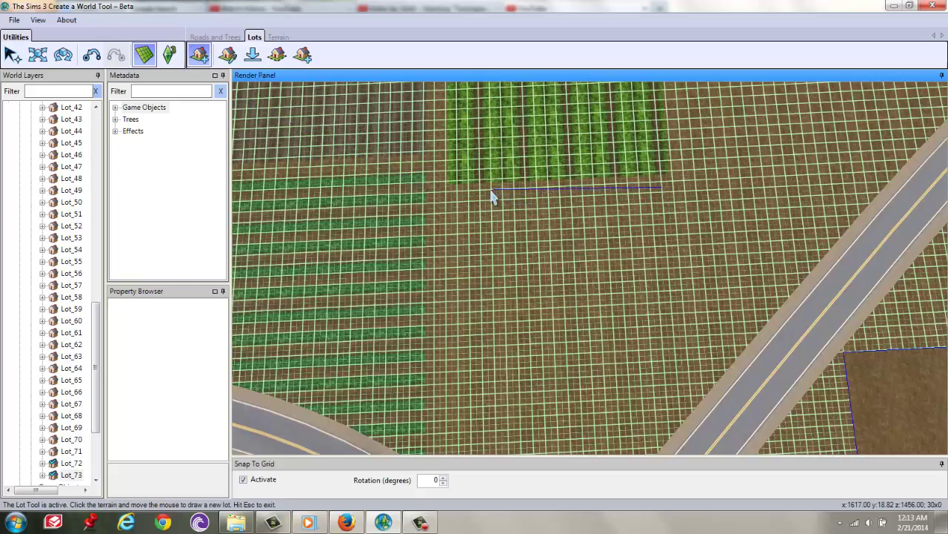
- Finish the 30x30 lot rectangle, confirm it as Lot_74, then return to the Terrain tab
key(Right)
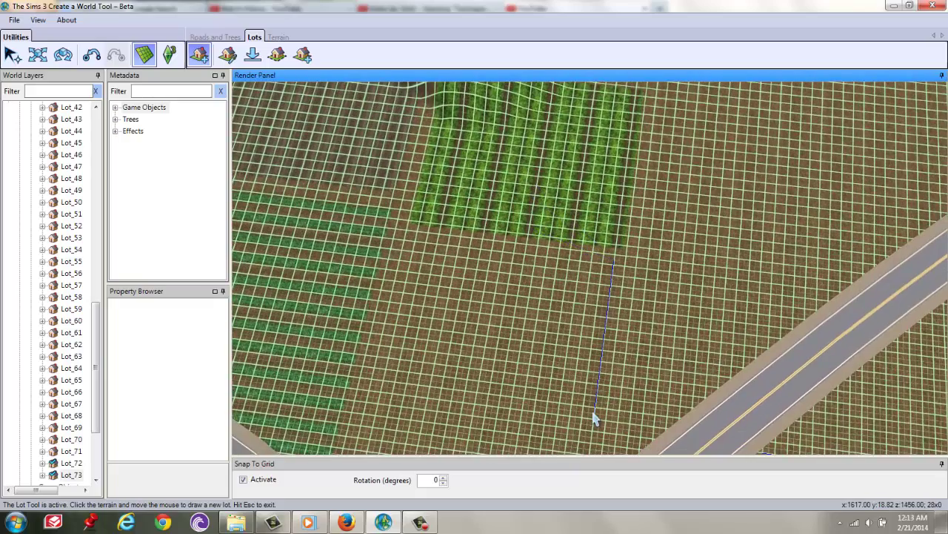
key(Escape)
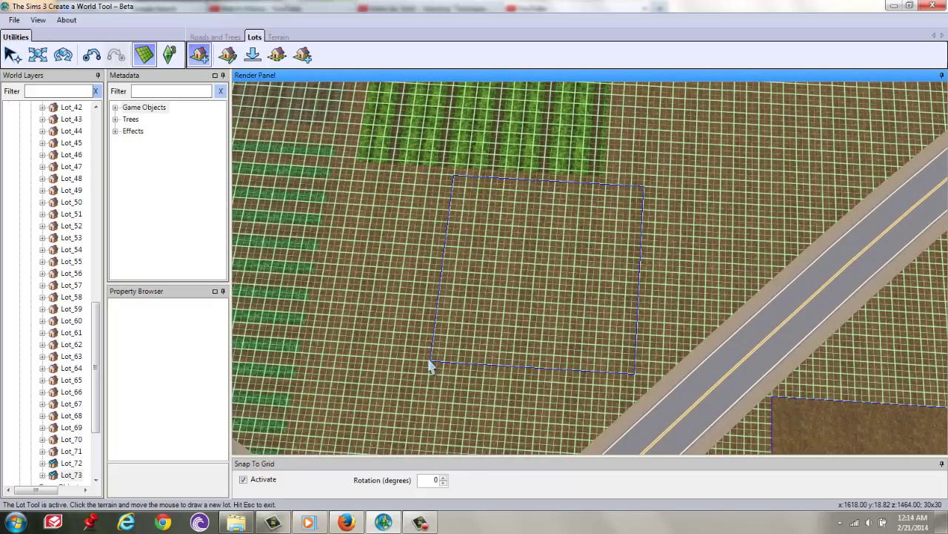
click(430, 364)
click(533, 363)
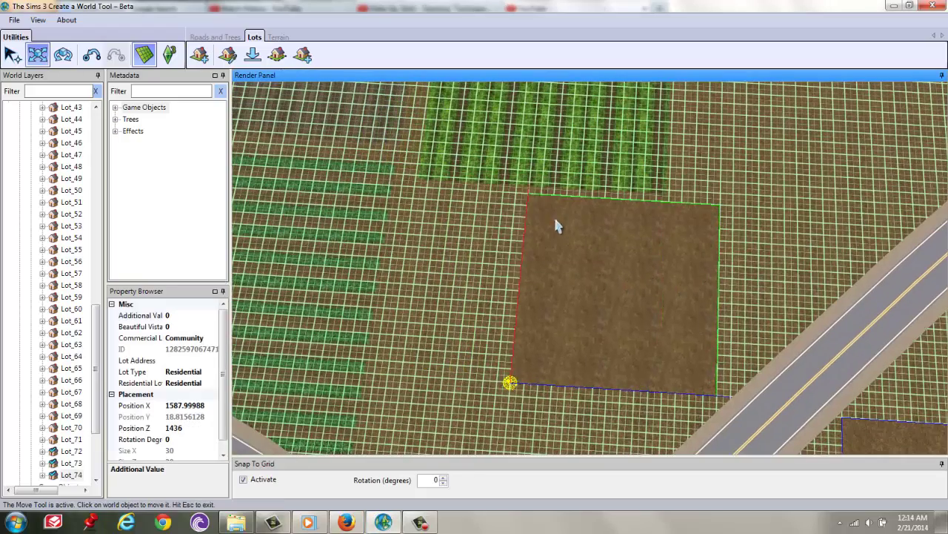
key(Escape)
click(279, 37)
scroll(415, 297, down, 3)
- Select Crops_Horizontal in Terrain Paint and paint green crops over the brown ground above
key(Up)
key(Up)
key(Up)
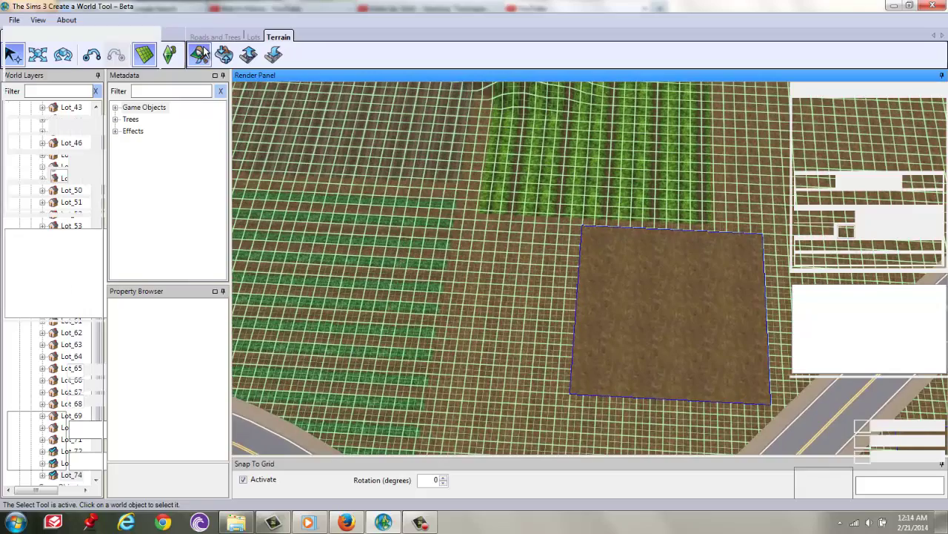
click(202, 53)
mouse_move(939, 129)
mouse_down()
mouse_move(941, 151)
mouse_move(940, 139)
mouse_up()
click(881, 144)
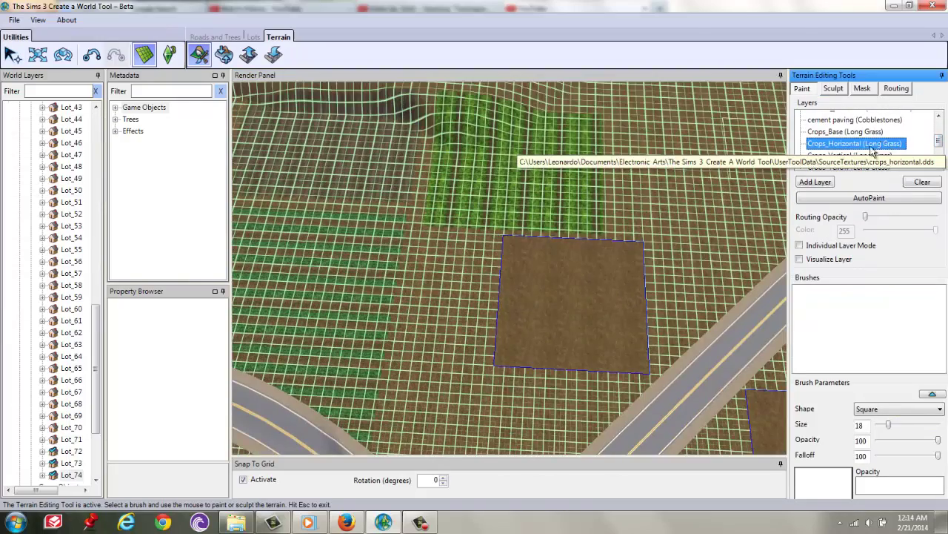
scroll(593, 222, down, 5)
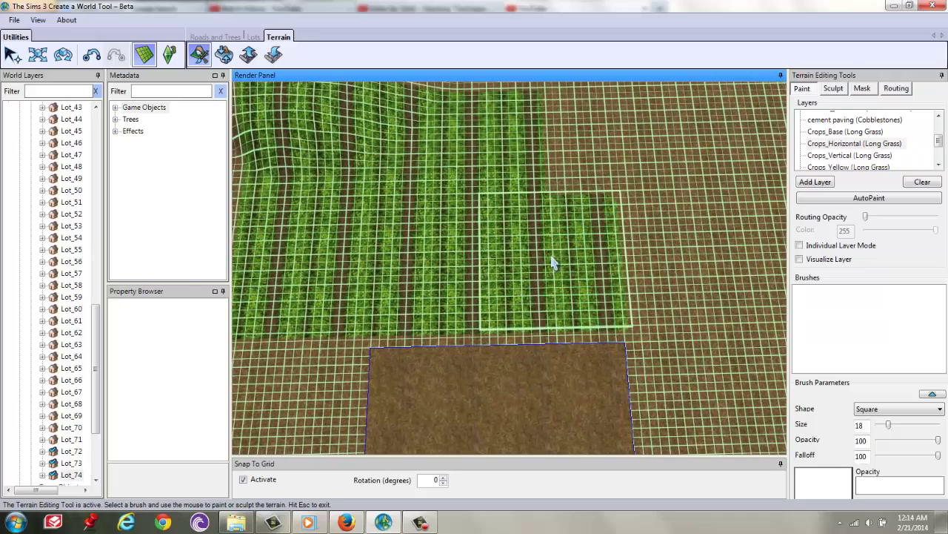
drag(548, 234, 552, 180)
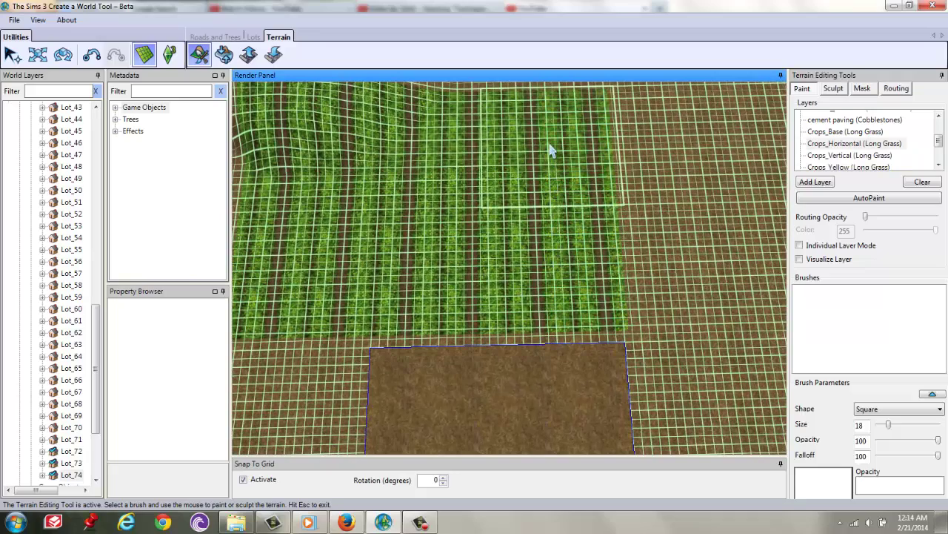
- Select Crops_Yellow, set brush Size to 10, and paint a yellow square and strip beside the lot
drag(939, 141, 939, 146)
click(849, 143)
scroll(364, 363, down, 2)
middle_drag(364, 363, 455, 222)
drag(892, 430, 882, 426)
middle_drag(459, 227, 525, 212)
click(529, 172)
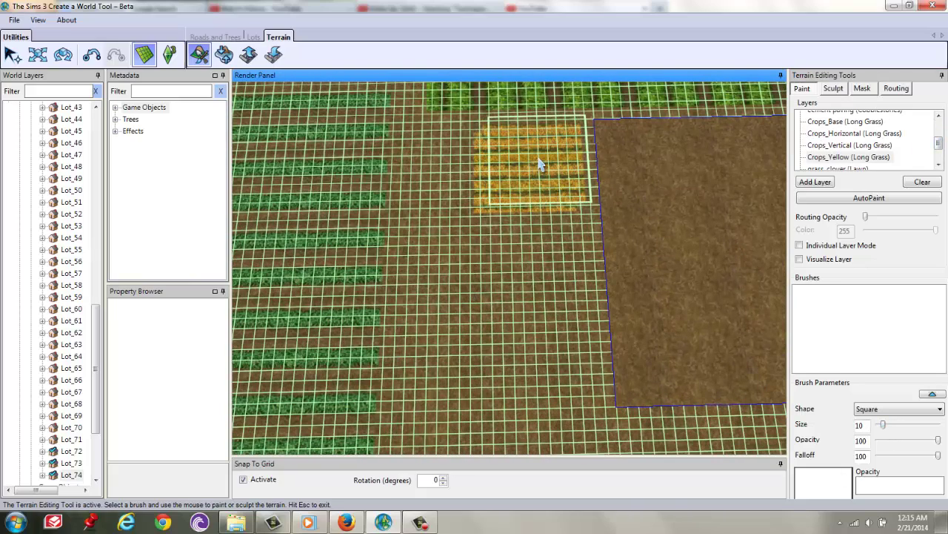
mouse_move(484, 169)
mouse_down()
mouse_move(482, 353)
mouse_move(551, 355)
mouse_move(546, 235)
mouse_up()
- Paint more yellow crop patches down to the road's edge
scroll(545, 297, down, 2)
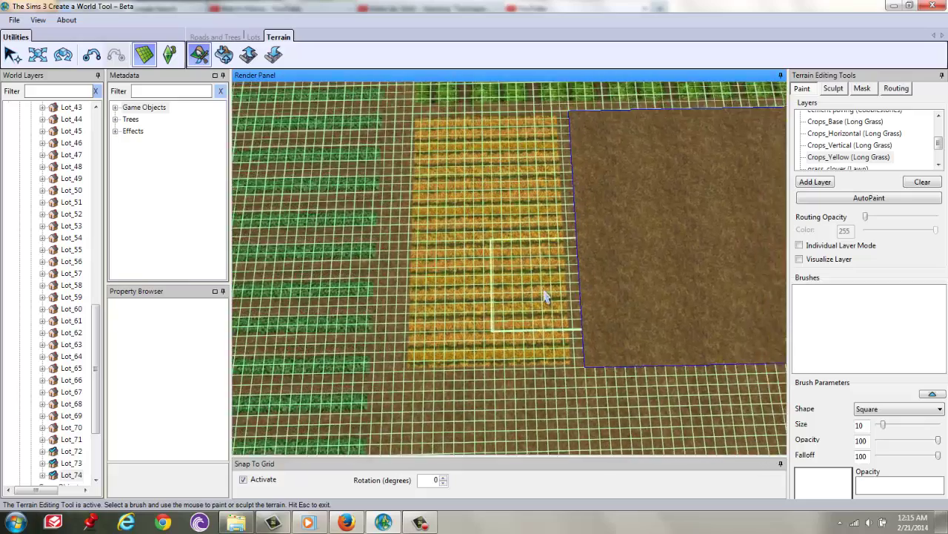
mouse_move(544, 296)
middle_down()
mouse_move(593, 312)
mouse_move(583, 324)
mouse_move(515, 284)
mouse_move(393, 247)
mouse_move(479, 275)
mouse_move(504, 309)
mouse_move(470, 274)
mouse_move(470, 292)
mouse_move(450, 271)
mouse_move(556, 301)
mouse_move(430, 289)
mouse_move(408, 262)
mouse_move(445, 252)
middle_up()
drag(444, 252, 487, 231)
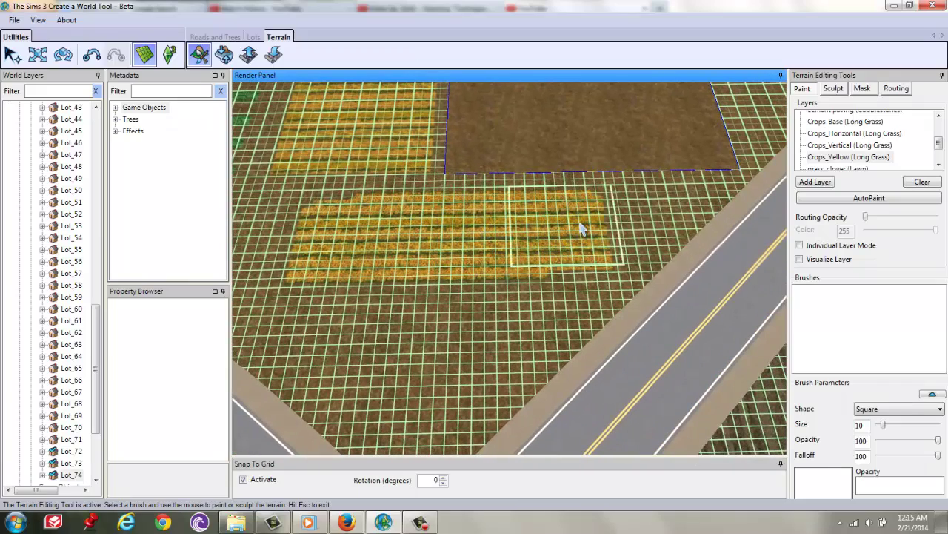
mouse_move(710, 226)
mouse_down()
mouse_move(630, 263)
mouse_move(511, 306)
mouse_up()
middle_drag(510, 306, 468, 217)
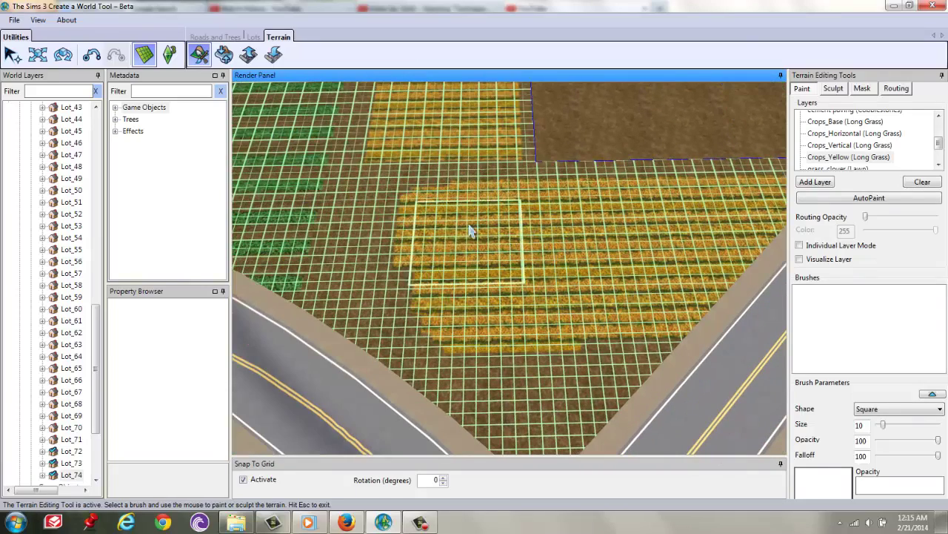
drag(411, 277, 508, 402)
mouse_move(508, 402)
middle_down()
mouse_move(546, 388)
mouse_move(532, 357)
middle_up()
- Zoom out to survey the farmland, zoom back in, and enlarge the brush to about 20
scroll(533, 357, down, 10)
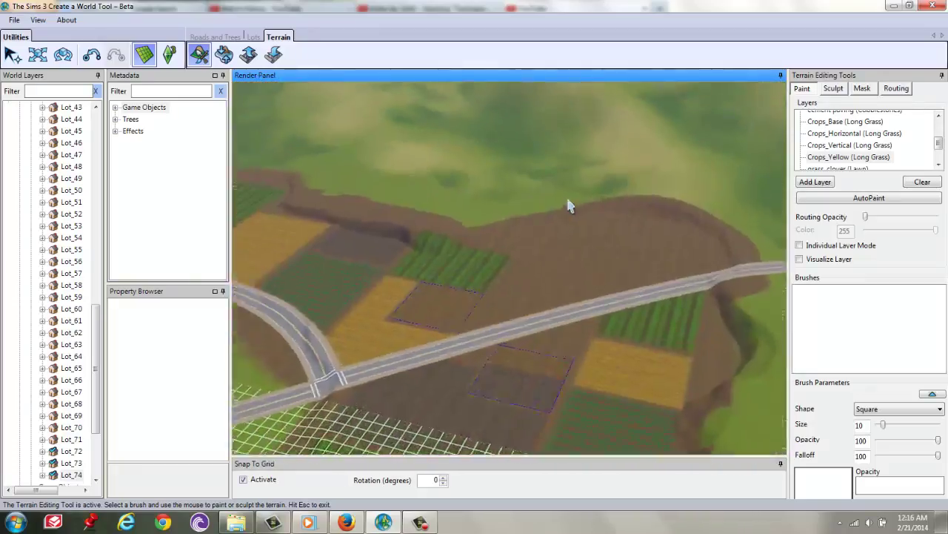
scroll(540, 190, up, 5)
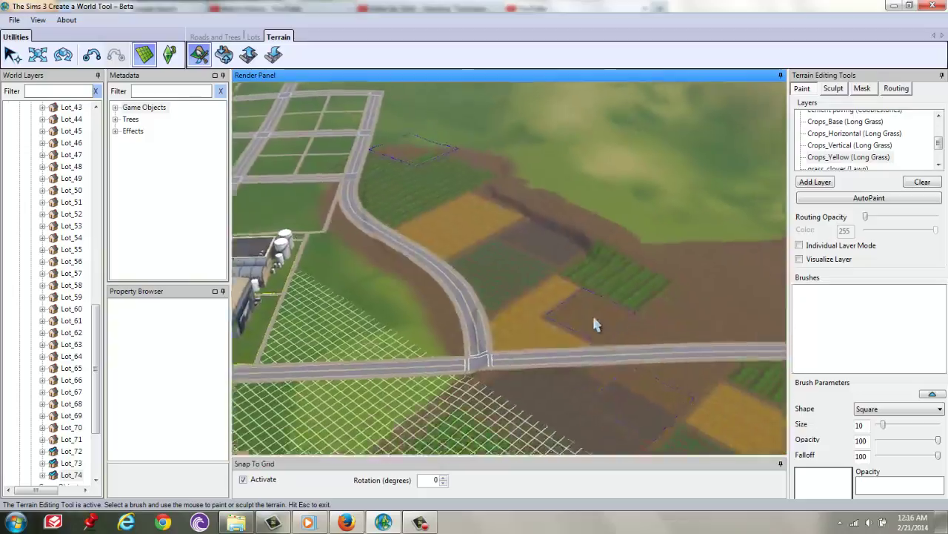
scroll(597, 325, down, 3)
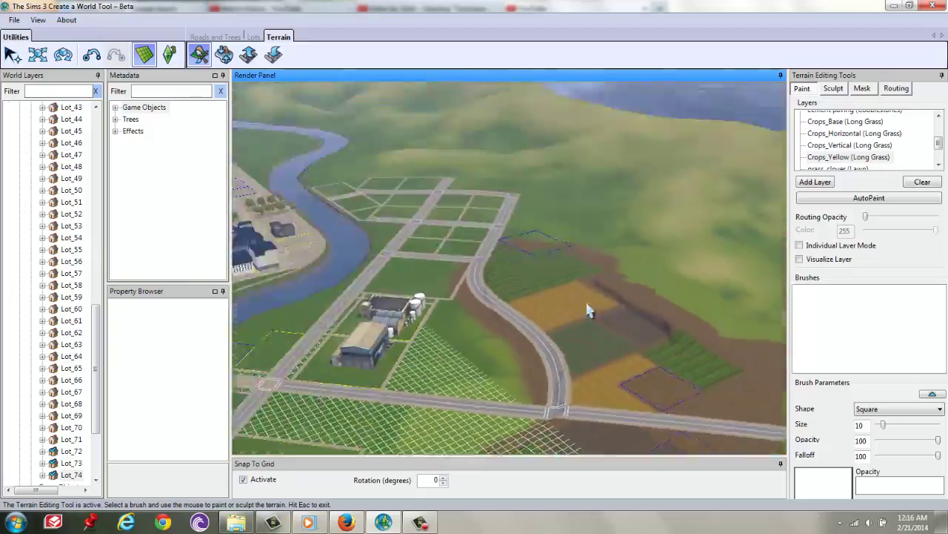
scroll(592, 313, up, 8)
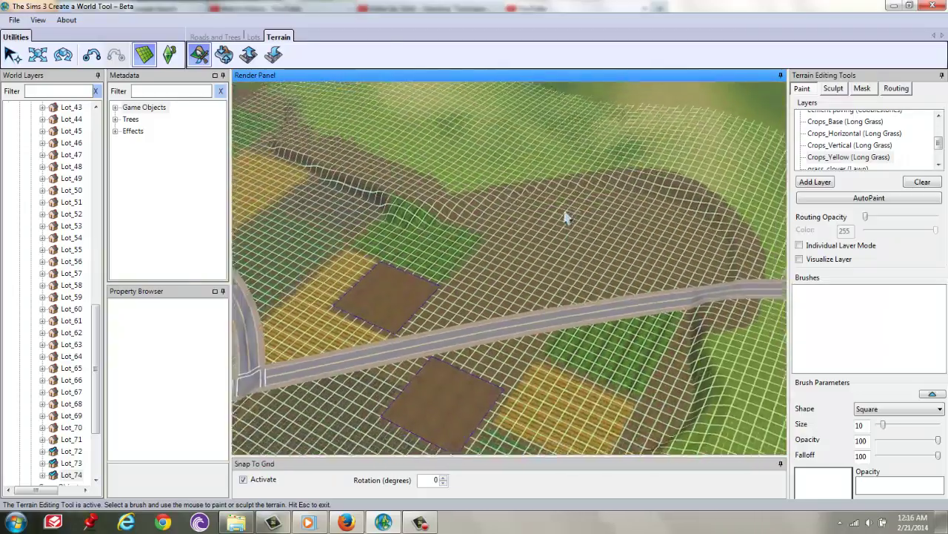
middle_drag(565, 217, 374, 155)
scroll(415, 181, up, 3)
drag(883, 424, 890, 428)
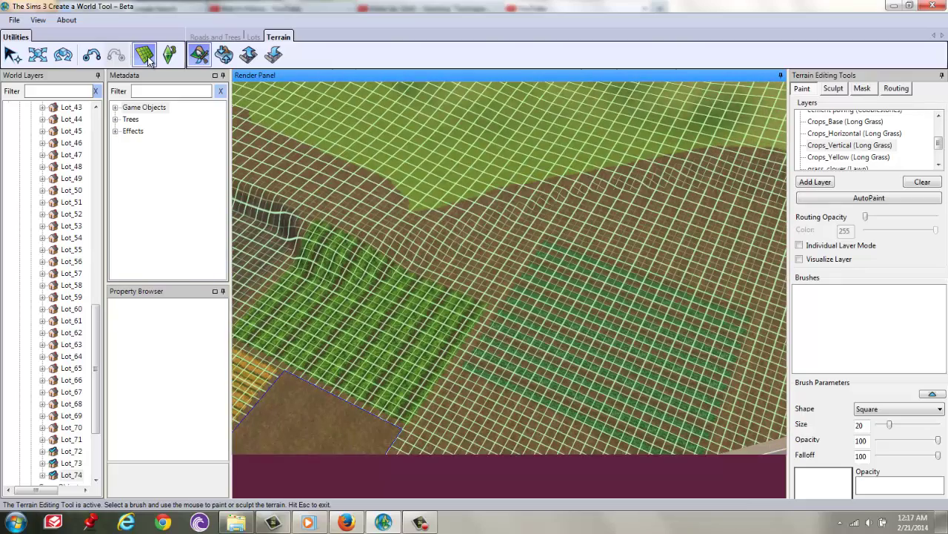
- Hide the terrain grid, orbit over the crop rows, and scroll the Layers list toward Crops_Yellow
click(146, 57)
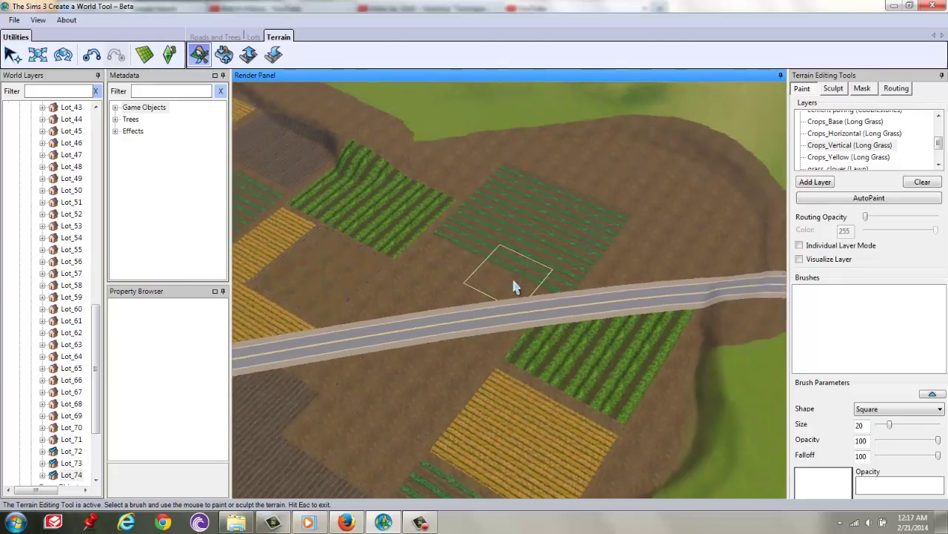
mouse_move(545, 255)
middle_down()
mouse_move(514, 165)
mouse_move(494, 148)
mouse_move(474, 229)
middle_up()
mouse_move(648, 212)
middle_down()
mouse_move(493, 212)
mouse_move(459, 163)
middle_up()
scroll(460, 163, down, 10)
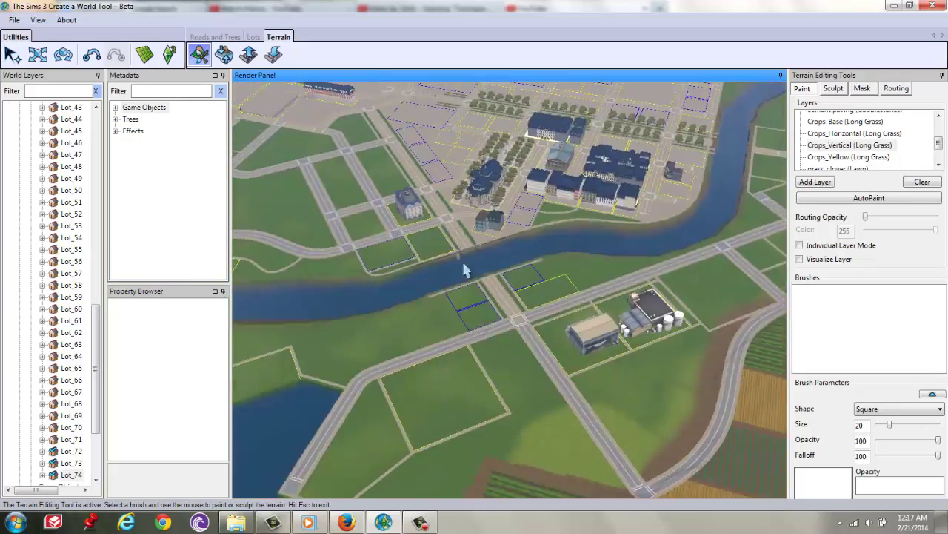
scroll(533, 313, up, 8)
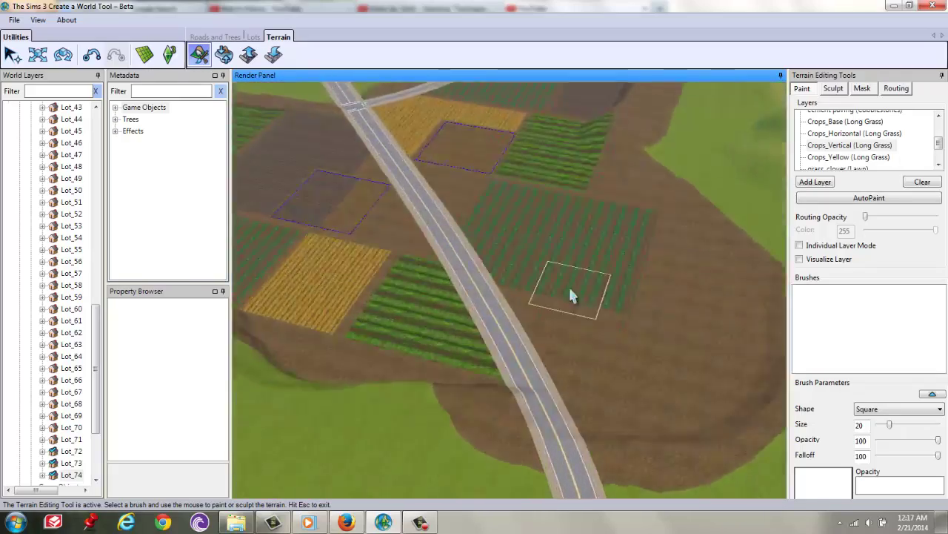
scroll(568, 311, down, 8)
scroll(546, 284, up, 10)
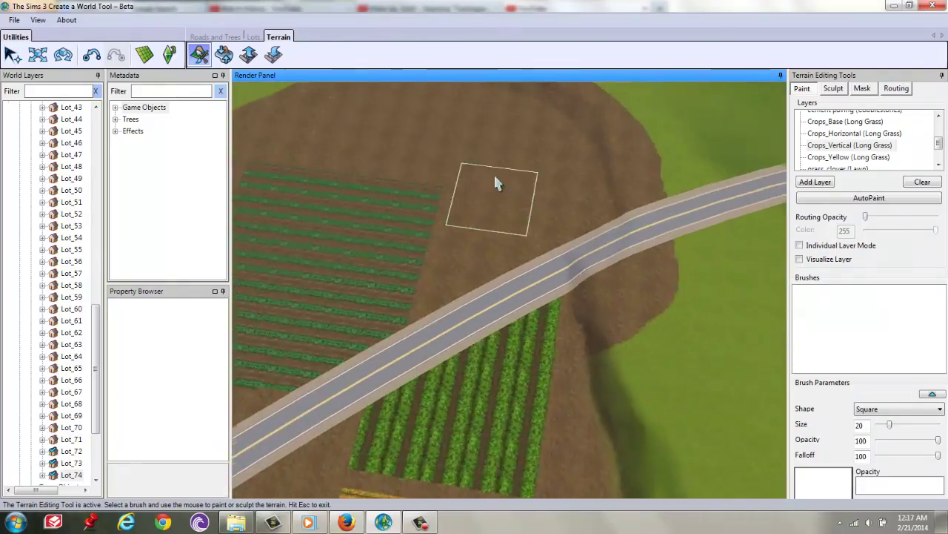
mouse_move(581, 199)
middle_down()
mouse_move(432, 247)
mouse_move(408, 235)
mouse_move(458, 249)
mouse_move(432, 174)
mouse_move(437, 208)
middle_up()
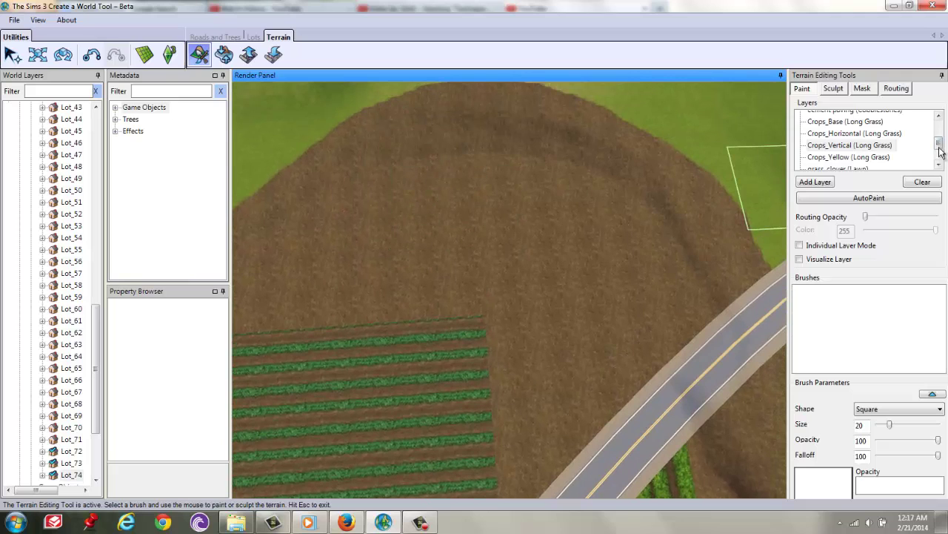
mouse_move(939, 149)
mouse_down()
mouse_move(940, 159)
mouse_move(945, 149)
mouse_up()
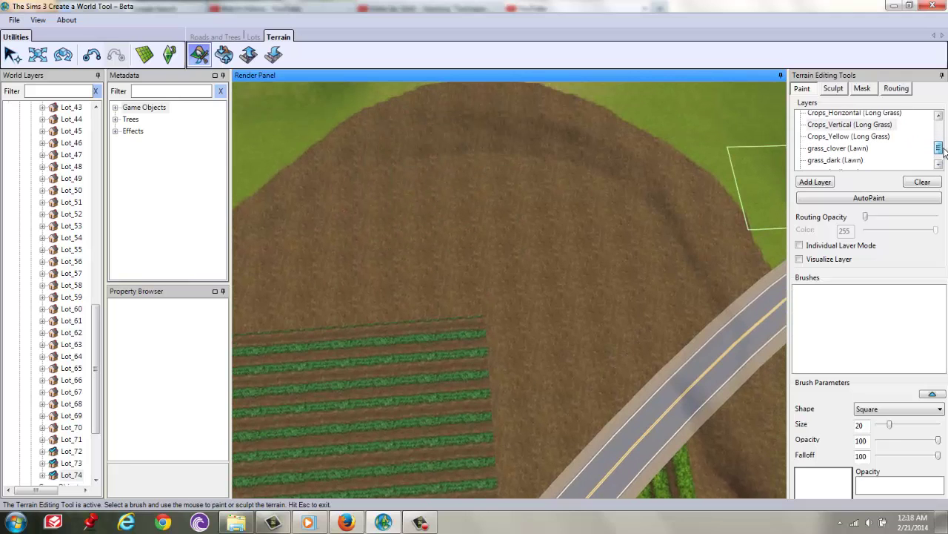
- Select Crops_Yellow and paint a wide yellow crop field across the bare hillside
click(859, 137)
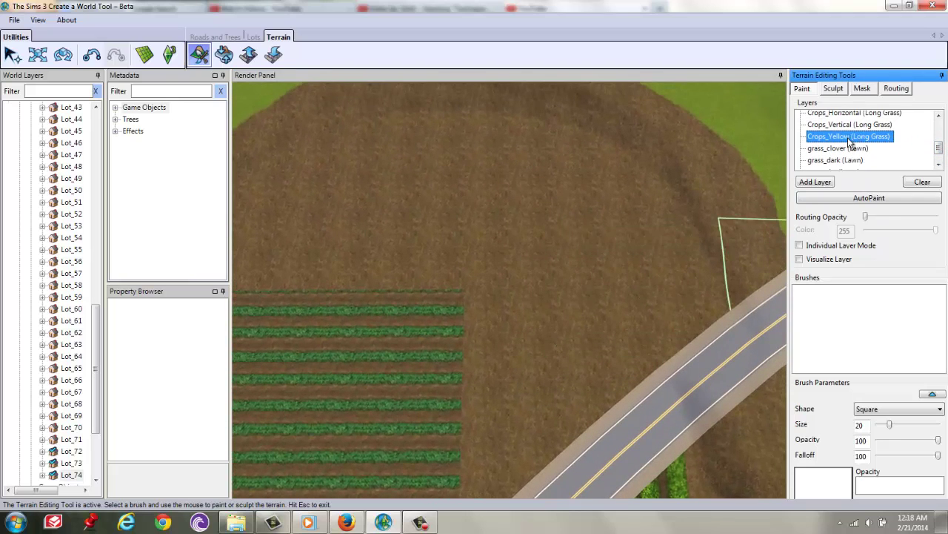
drag(939, 148, 939, 142)
drag(431, 211, 422, 264)
mouse_move(426, 189)
mouse_down()
mouse_move(575, 183)
mouse_move(577, 219)
mouse_move(544, 263)
mouse_up()
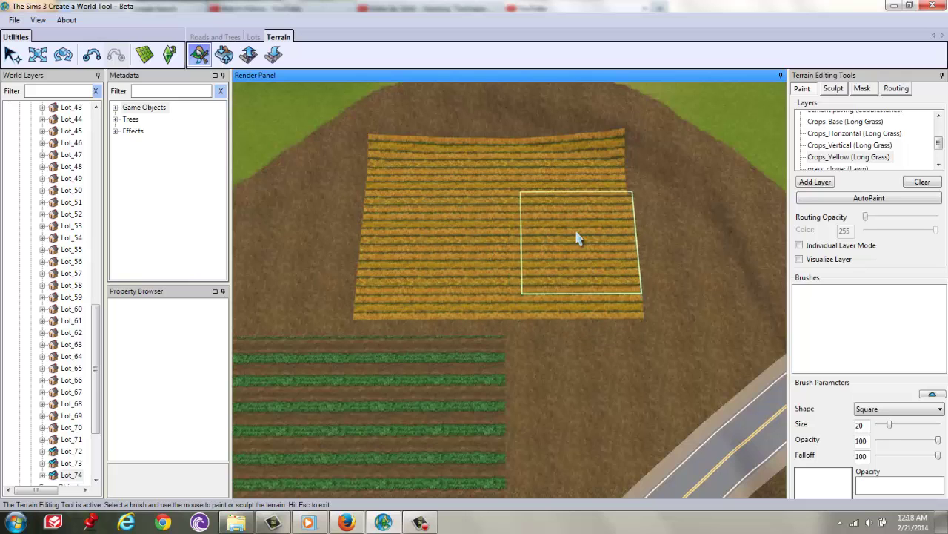
mouse_move(595, 229)
right_down()
mouse_move(548, 321)
mouse_move(573, 257)
right_up()
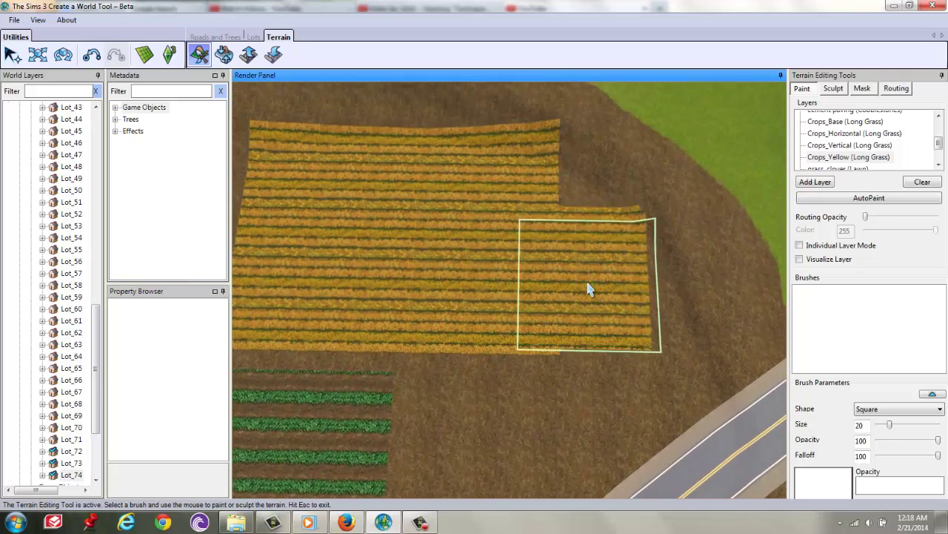
drag(567, 214, 562, 192)
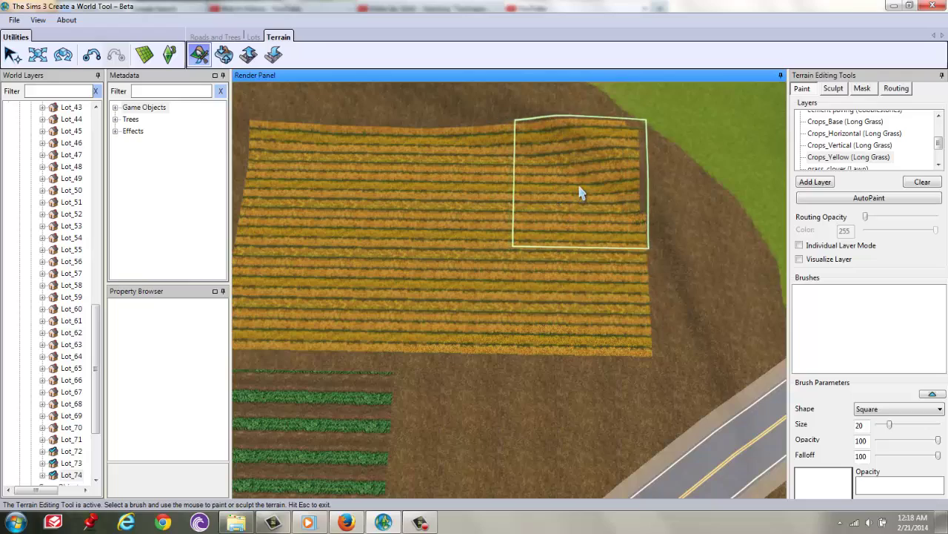
- Tilt the view back down over the road and the green crop rows
mouse_move(538, 235)
right_down()
mouse_move(536, 371)
mouse_move(551, 395)
mouse_move(472, 355)
mouse_move(561, 186)
mouse_move(585, 200)
mouse_move(725, 215)
right_up()
drag(939, 145, 941, 127)
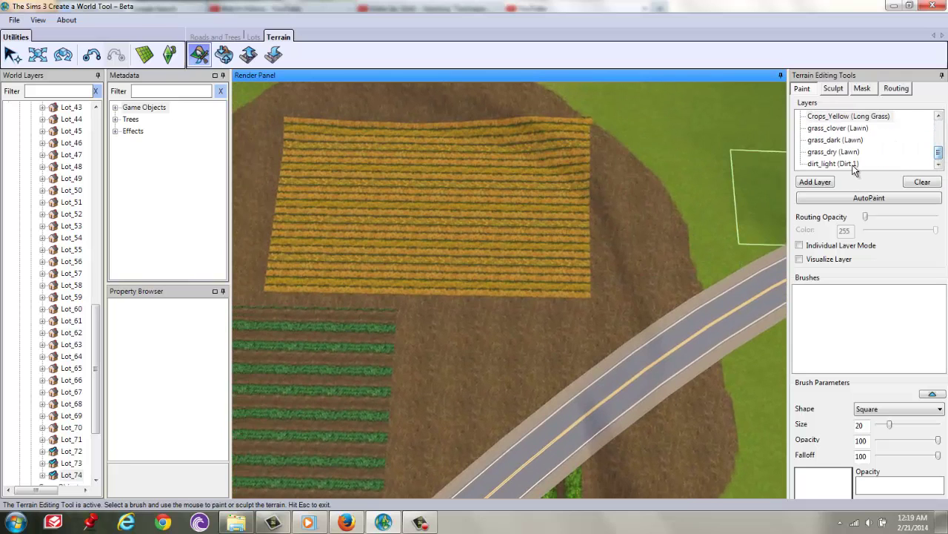
scroll(641, 301, up, 2)
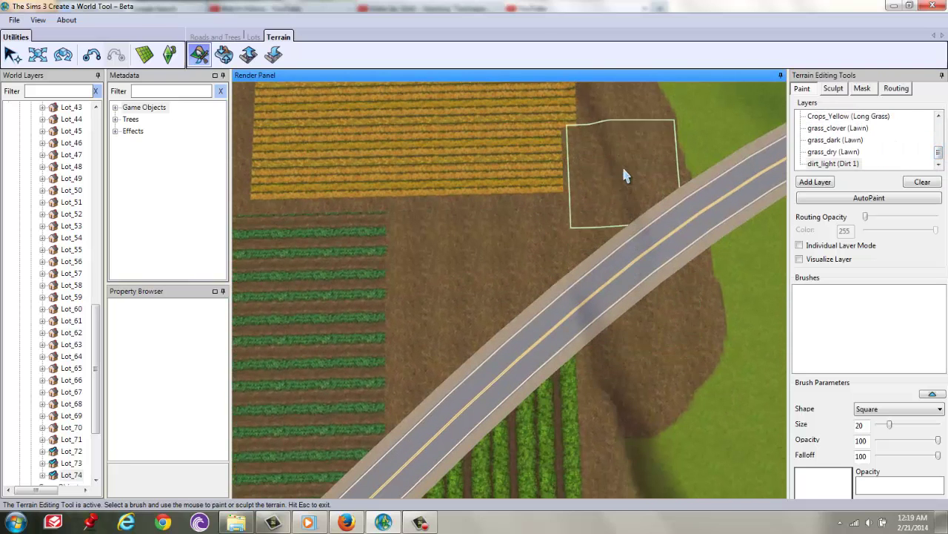
mouse_move(623, 169)
right_down()
mouse_move(599, 201)
mouse_move(598, 227)
mouse_move(600, 116)
mouse_move(600, 185)
mouse_move(503, 154)
right_up()
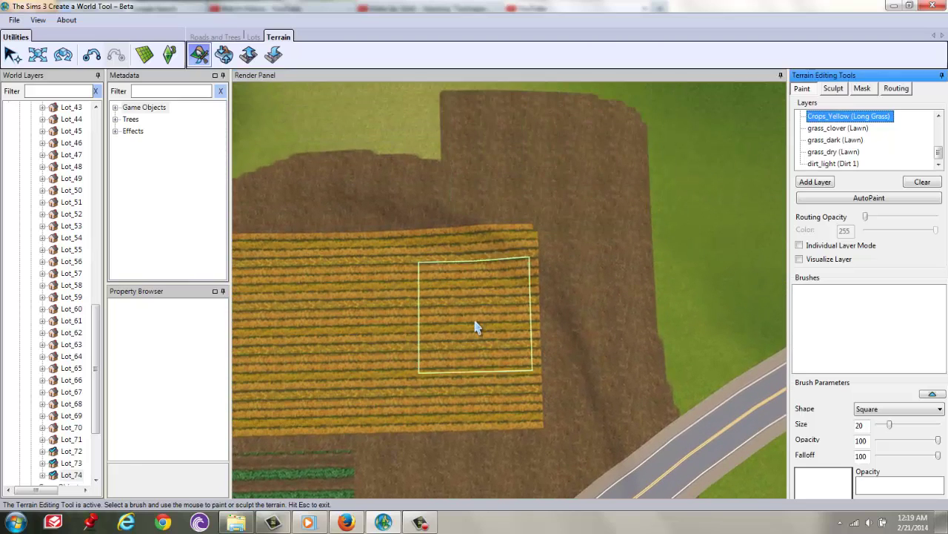
right_drag(491, 286, 770, 222)
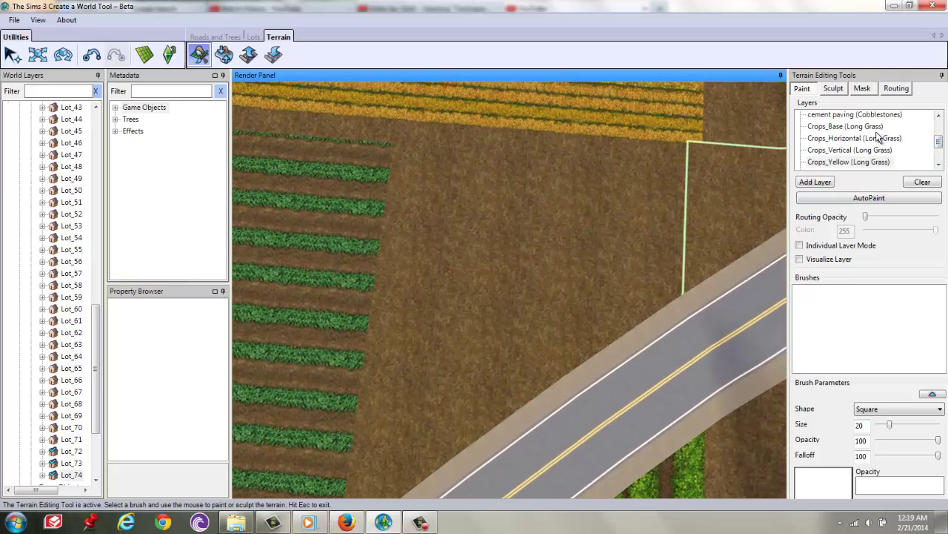
- Paint Crops_Base furrows into the gap beside the road with brush size 7
click(860, 127)
mouse_move(523, 244)
mouse_down()
mouse_move(501, 238)
mouse_move(591, 245)
mouse_up()
right_drag(487, 338, 568, 205)
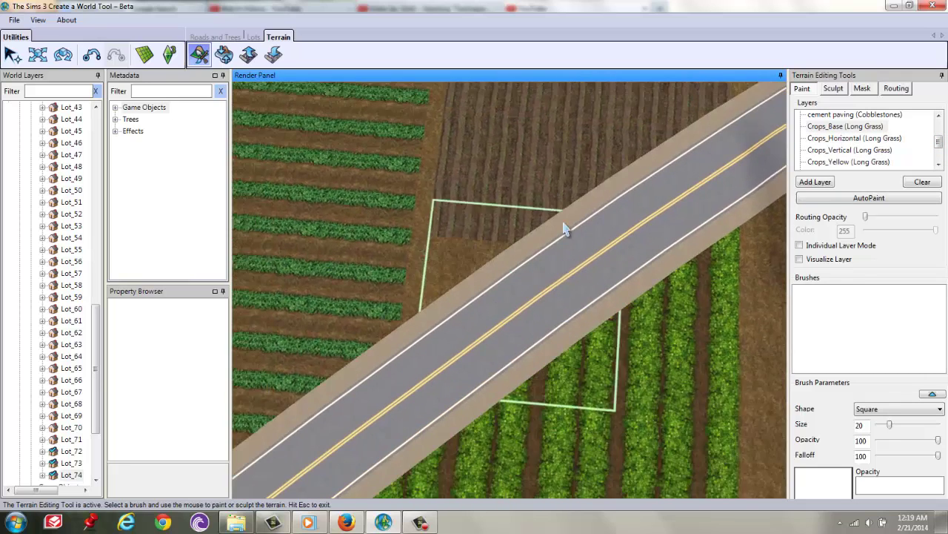
drag(889, 425, 881, 424)
click(459, 264)
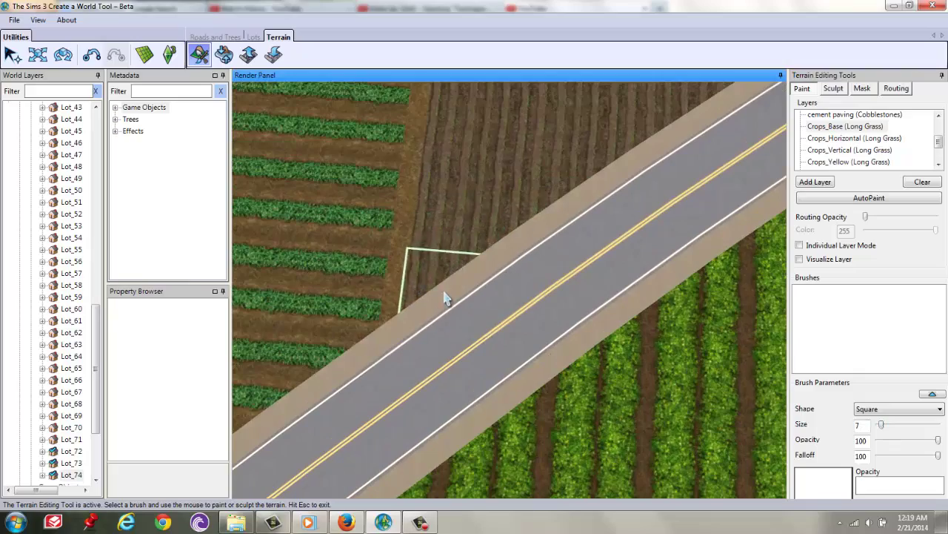
scroll(467, 287, down, 5)
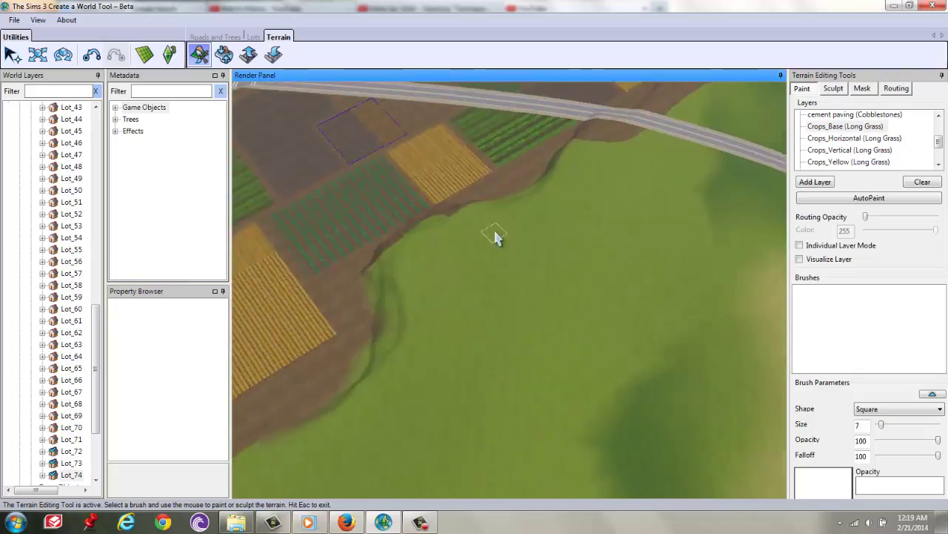
right_drag(497, 251, 599, 315)
- Set the brush shape to Circle
click(899, 408)
click(882, 432)
scroll(746, 175, up, 3)
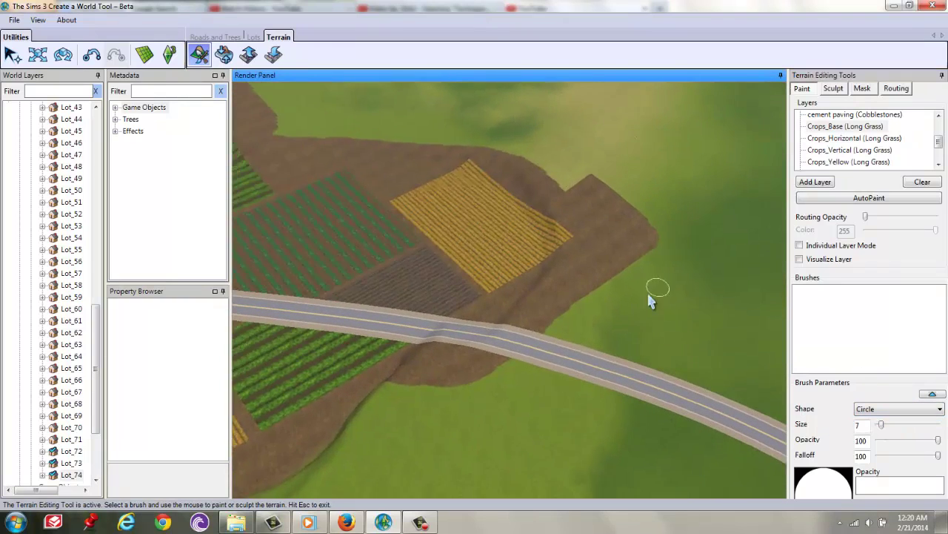
- Select the grass_medium_base (Lawn) layer and lower brush opacity to about half
click(919, 497)
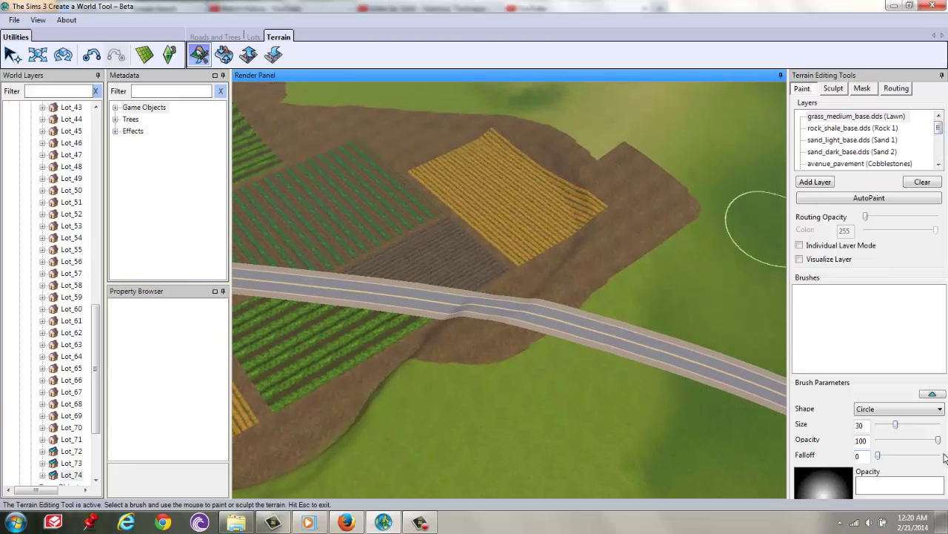
drag(939, 441, 917, 441)
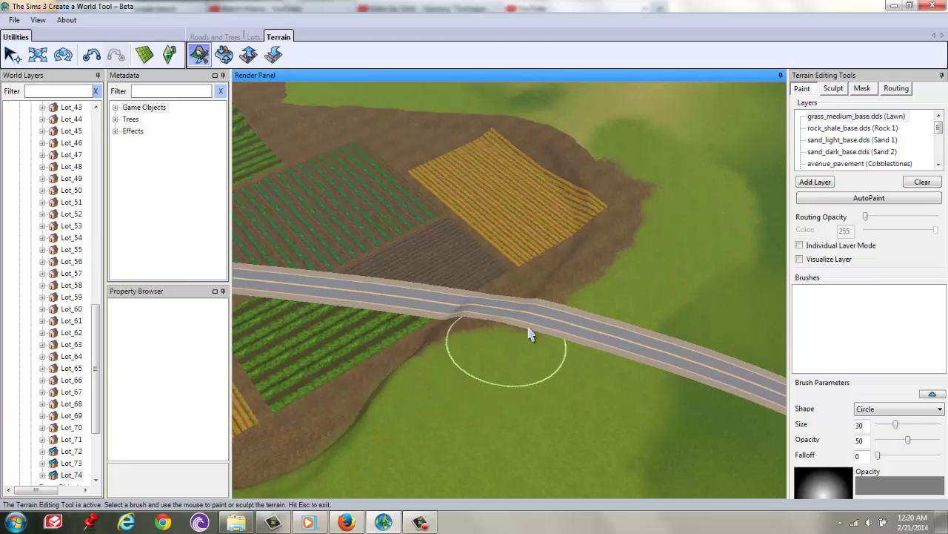
scroll(635, 254, up, 5)
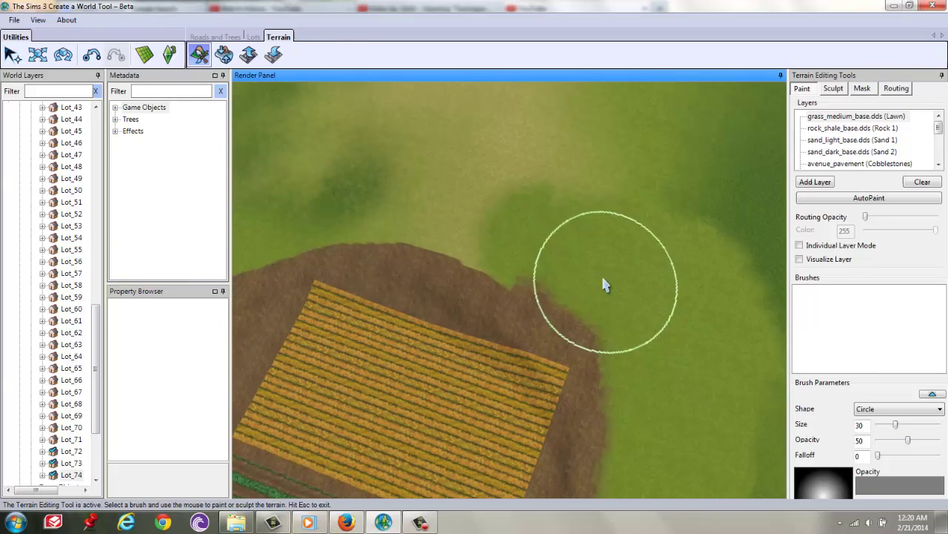
key(a)
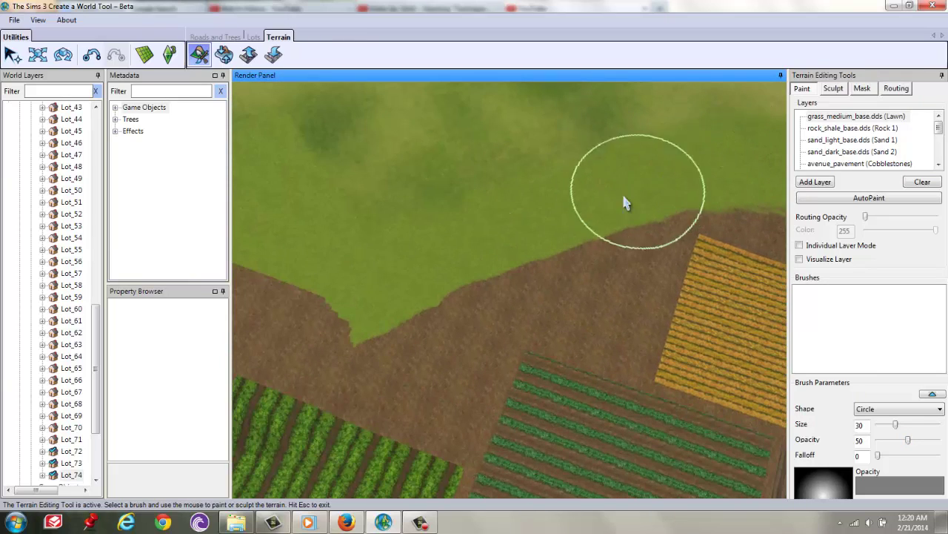
- Brush semi-transparent lawn along the fields' soil borders and shrink the brush to size 20
mouse_move(611, 209)
mouse_down()
mouse_move(507, 266)
mouse_move(562, 256)
mouse_move(590, 277)
mouse_move(604, 245)
mouse_move(411, 296)
mouse_move(335, 306)
mouse_up()
mouse_move(336, 306)
middle_down()
mouse_move(153, 271)
mouse_move(689, 244)
middle_up()
mouse_move(689, 243)
mouse_down()
mouse_move(528, 206)
mouse_move(685, 245)
mouse_move(642, 238)
mouse_move(489, 179)
mouse_move(470, 165)
mouse_up()
mouse_move(470, 165)
middle_down()
mouse_move(403, 89)
mouse_move(675, 293)
mouse_move(762, 332)
mouse_move(629, 222)
mouse_move(722, 267)
middle_up()
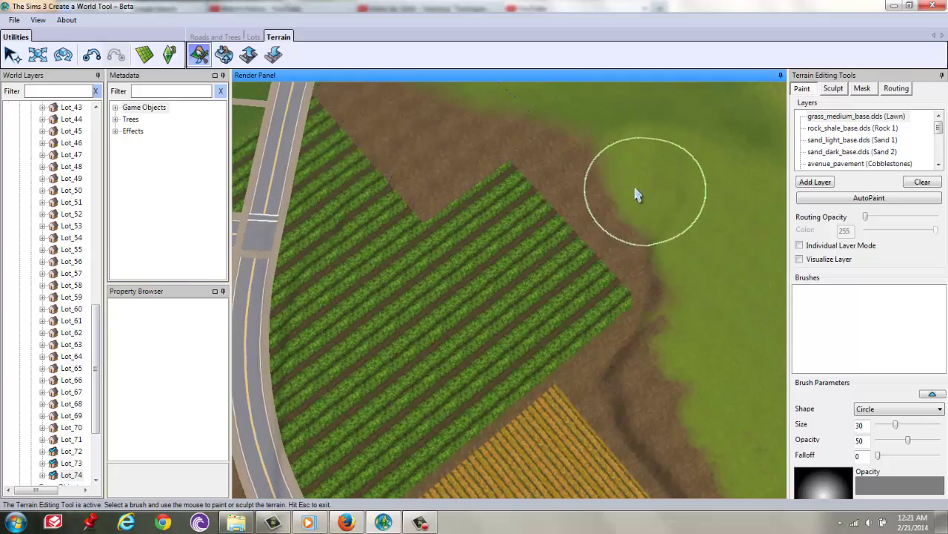
mouse_move(629, 173)
middle_down()
mouse_move(615, 290)
mouse_move(552, 227)
mouse_move(563, 254)
mouse_move(546, 110)
mouse_move(672, 180)
middle_up()
drag(895, 425, 891, 426)
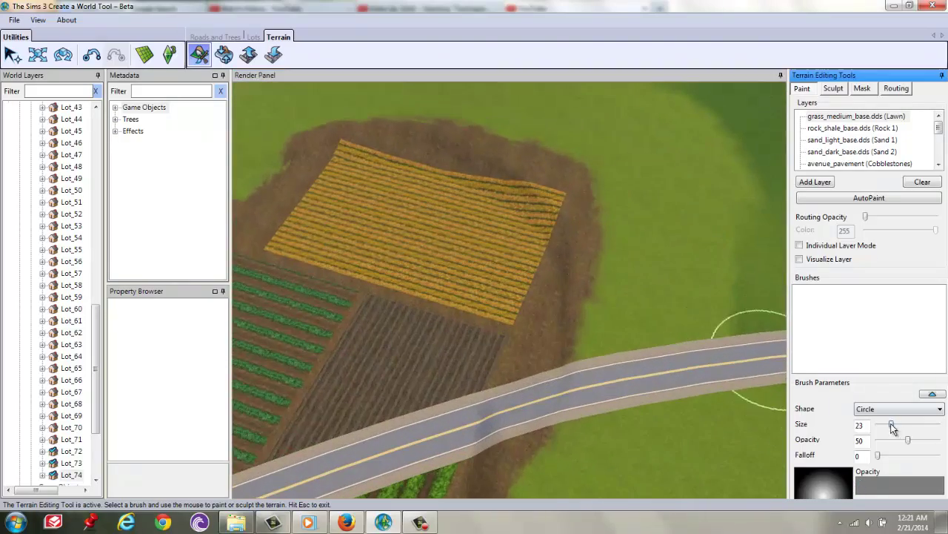
middle_drag(771, 296, 607, 349)
middle_drag(635, 152, 683, 294)
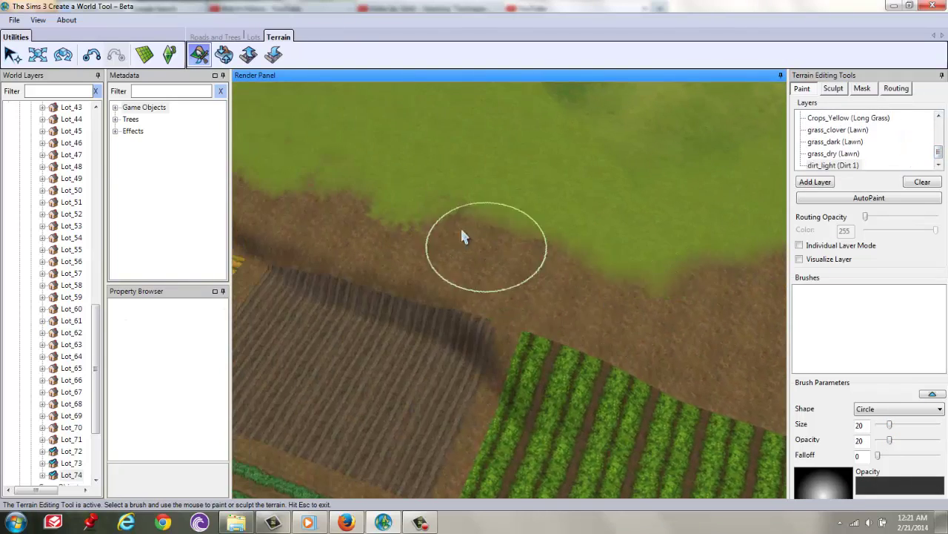
- Paint lawn grass strokes into the bare brown lot beside the road
middle_drag(442, 226, 706, 256)
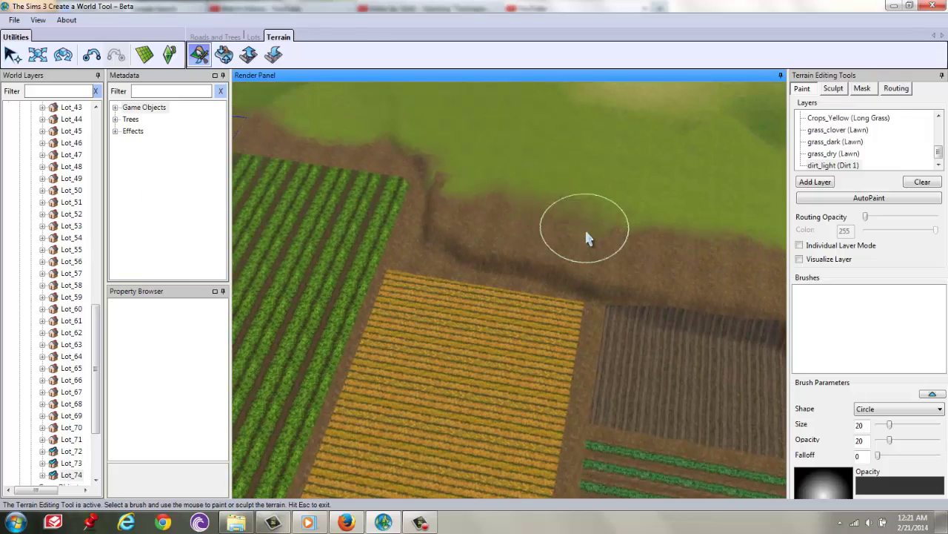
middle_drag(287, 120, 330, 300)
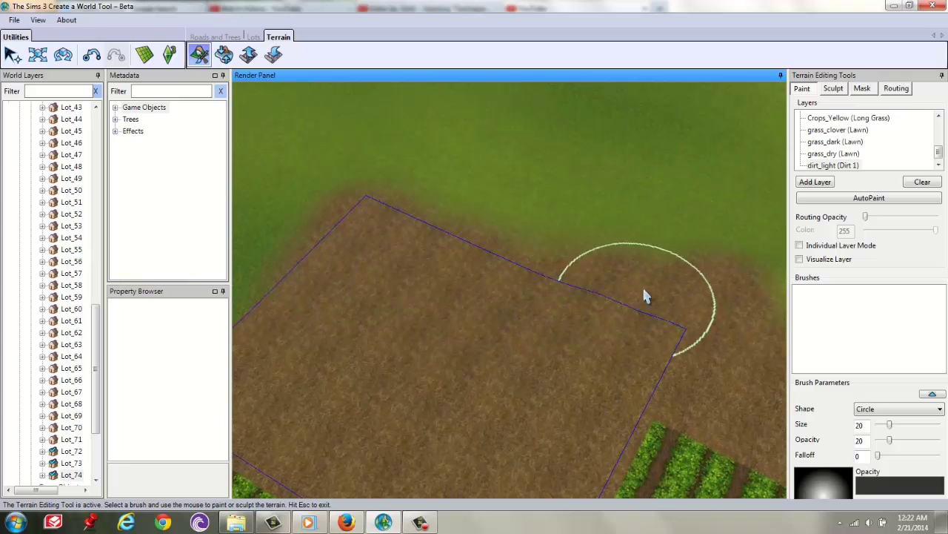
middle_drag(644, 297, 392, 263)
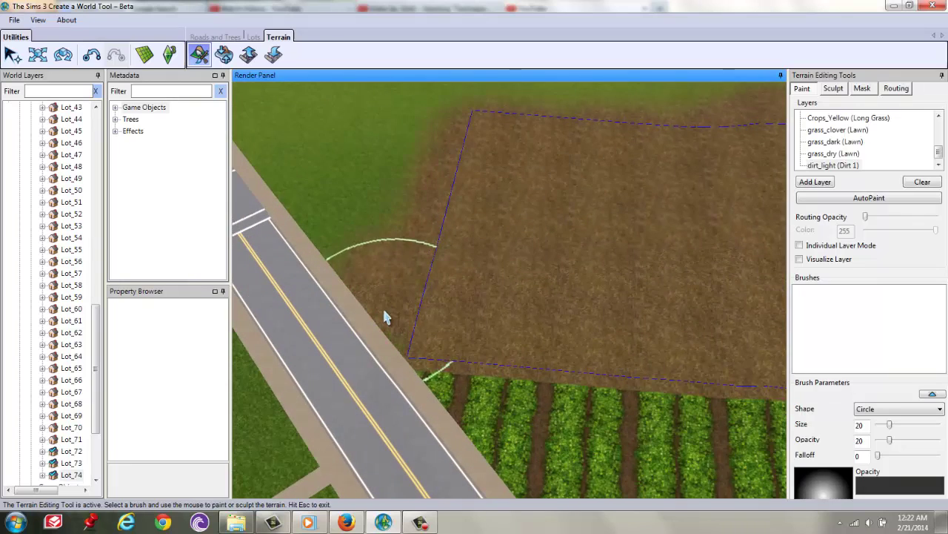
scroll(428, 263, down, 10)
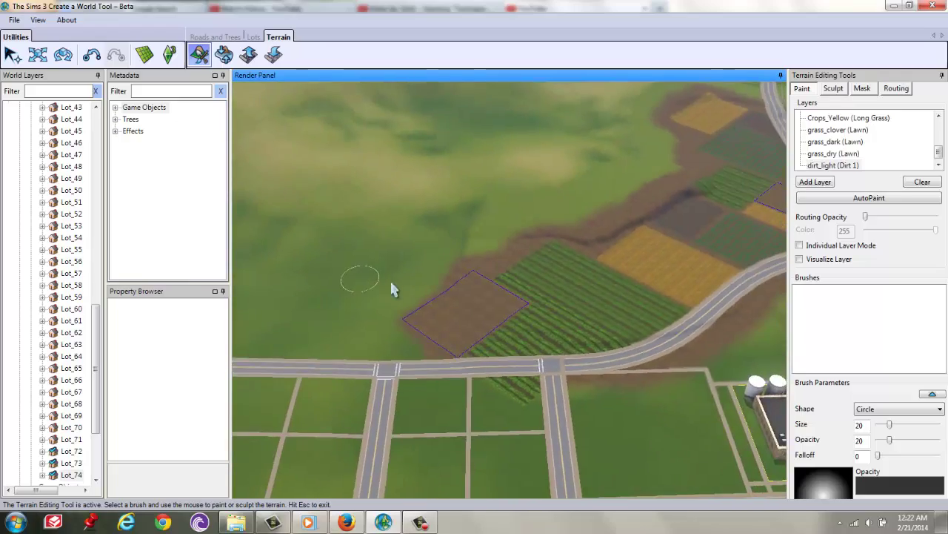
middle_drag(393, 289, 440, 178)
scroll(460, 182, up, 6)
scroll(585, 146, up, 2)
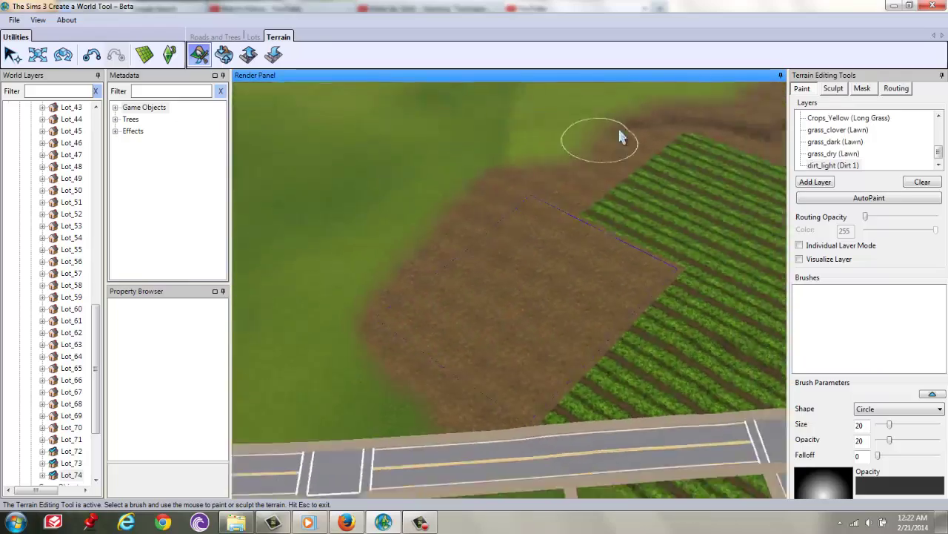
middle_drag(615, 146, 557, 99)
scroll(867, 141, up, 3)
middle_drag(519, 222, 511, 266)
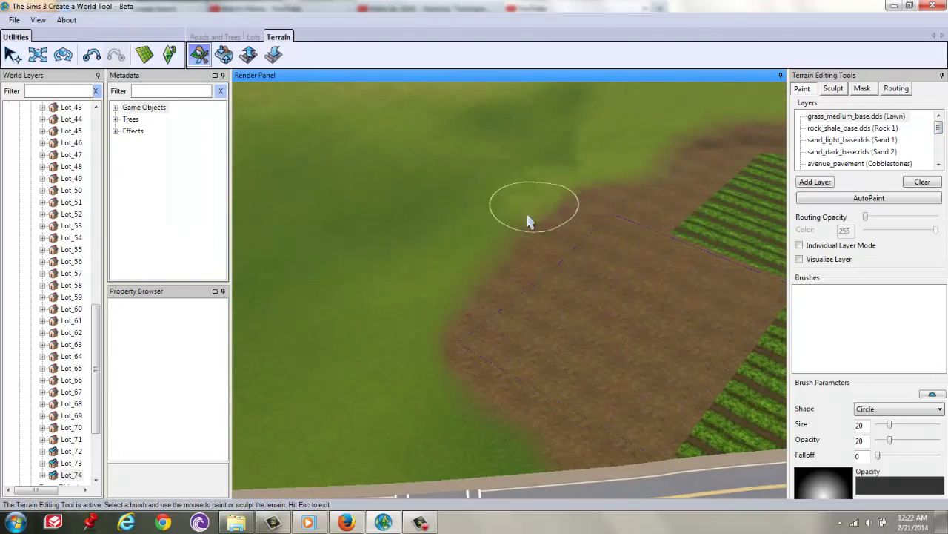
drag(508, 232, 625, 294)
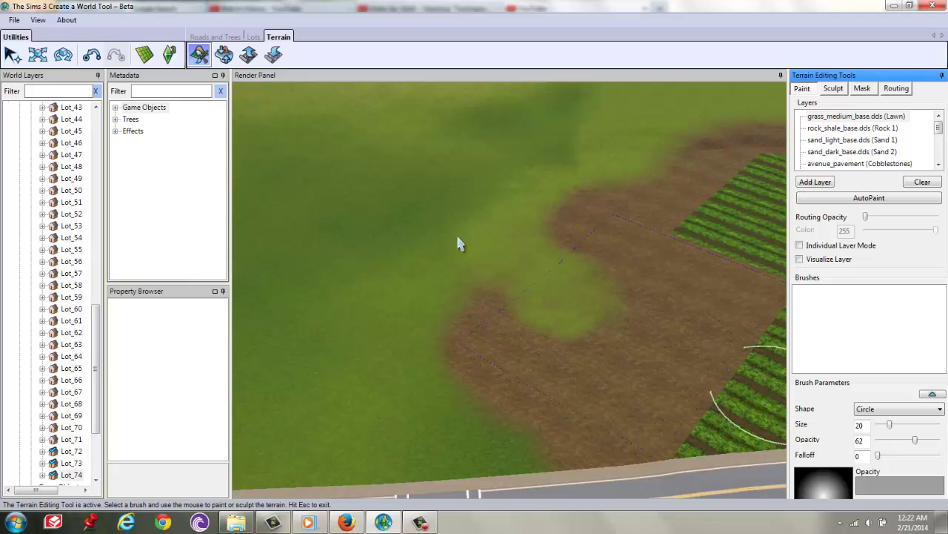
drag(453, 240, 580, 322)
mouse_move(580, 322)
middle_down()
mouse_move(536, 318)
mouse_move(568, 393)
middle_up()
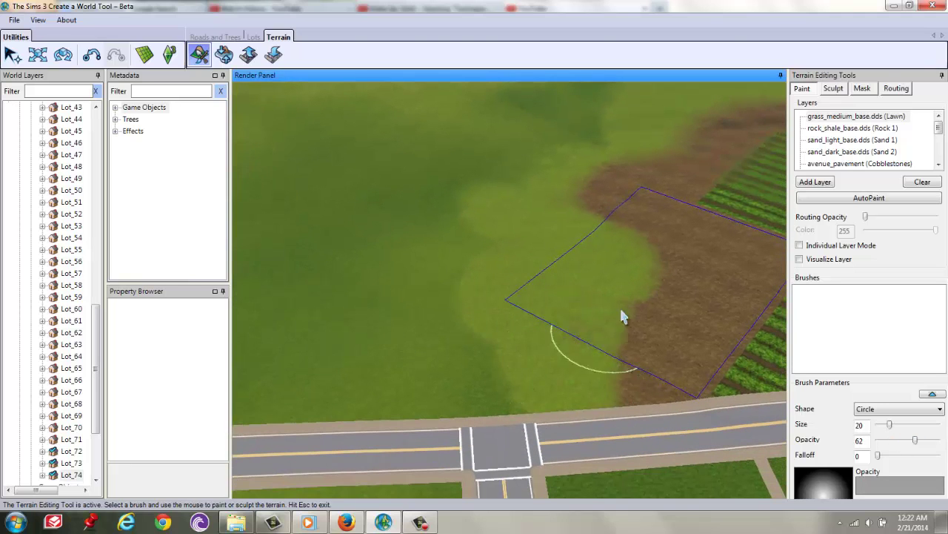
- Lower opacity to about 20 and paint dirt_light back over part of the grass
middle_drag(663, 282, 467, 180)
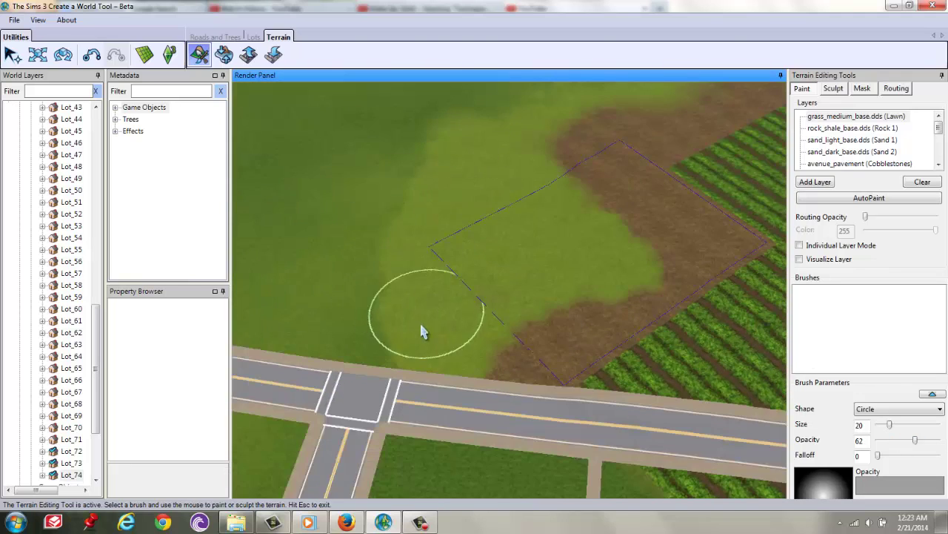
drag(915, 440, 904, 442)
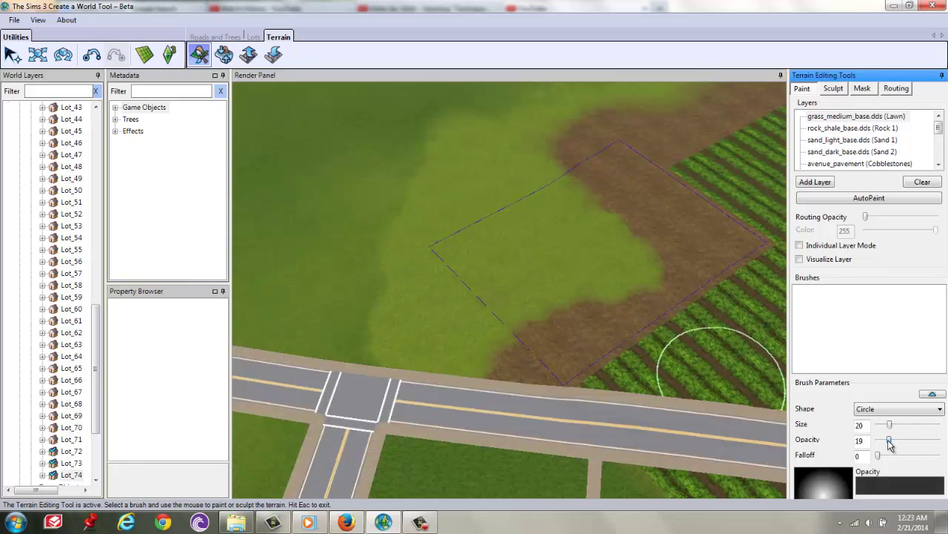
middle_drag(771, 157, 552, 165)
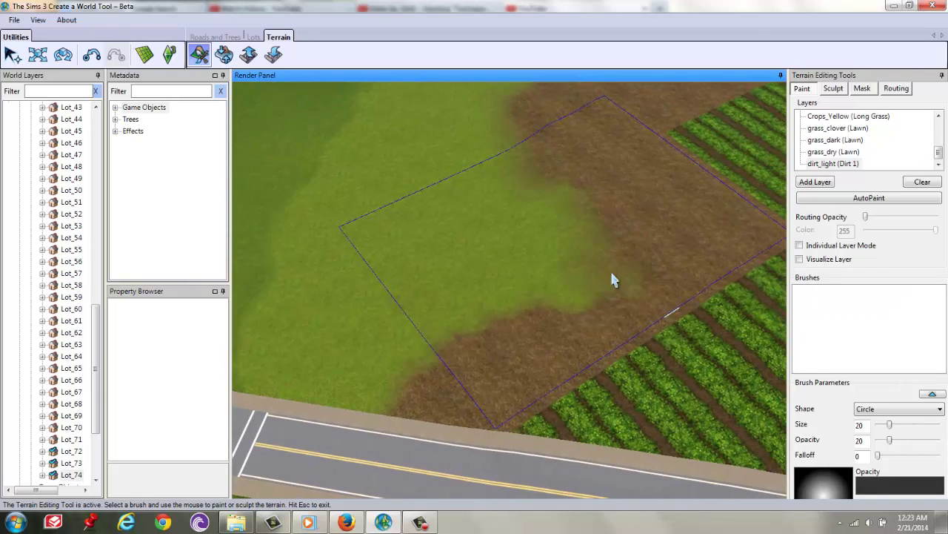
drag(612, 273, 623, 213)
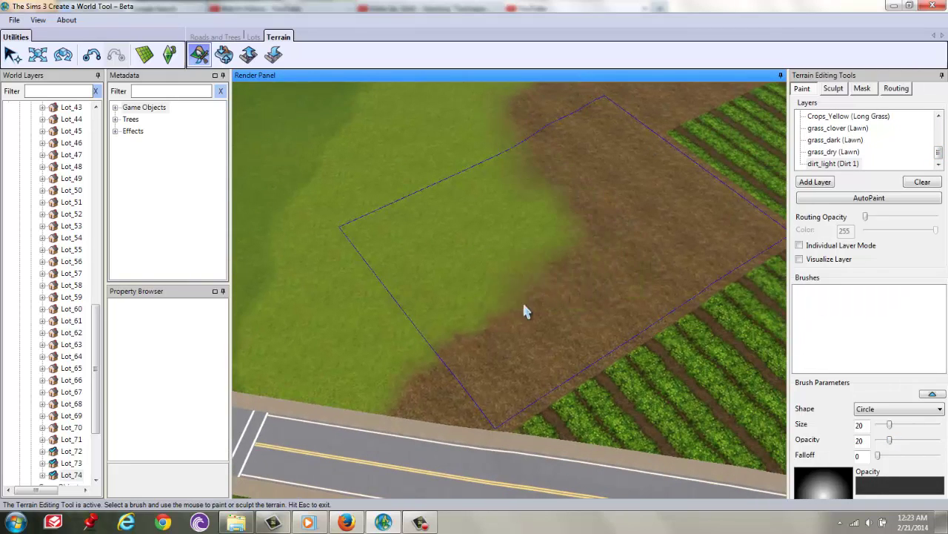
mouse_move(397, 417)
middle_down()
mouse_move(318, 360)
mouse_move(499, 233)
mouse_move(494, 267)
mouse_move(434, 334)
mouse_move(465, 313)
mouse_move(566, 381)
mouse_move(563, 212)
mouse_move(424, 215)
mouse_move(405, 201)
mouse_move(568, 237)
mouse_move(591, 259)
middle_up()
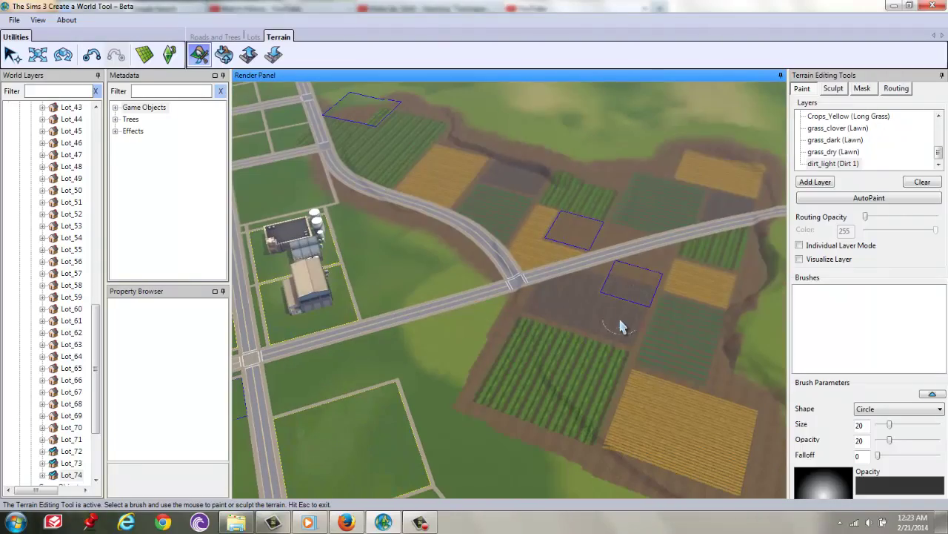
- Switch to sculpting and flatten the ground around the fields with Flatten - Gentle
click(833, 88)
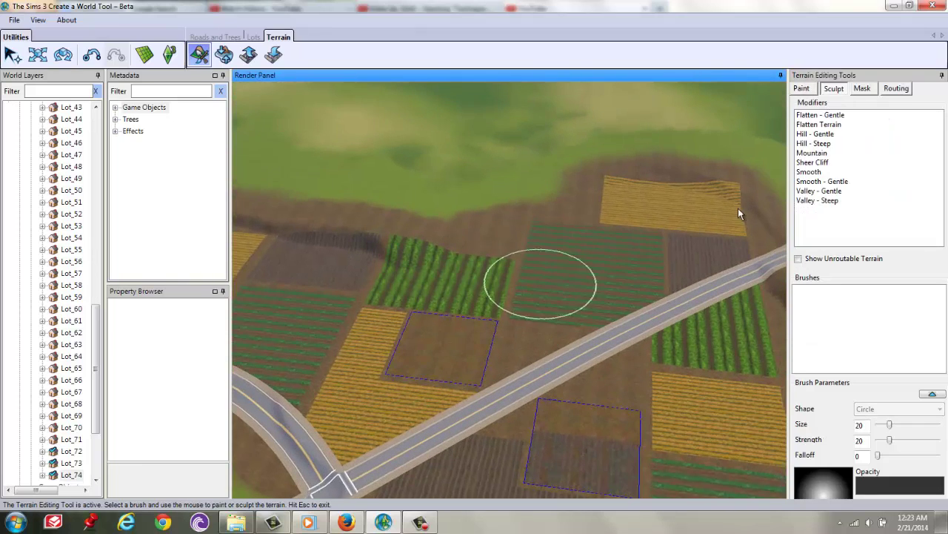
click(820, 115)
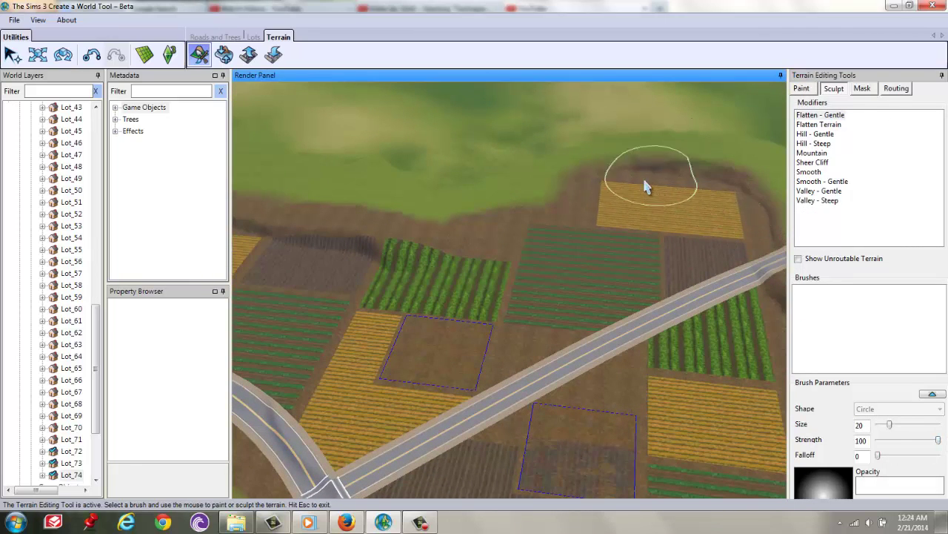
middle_drag(349, 225, 660, 239)
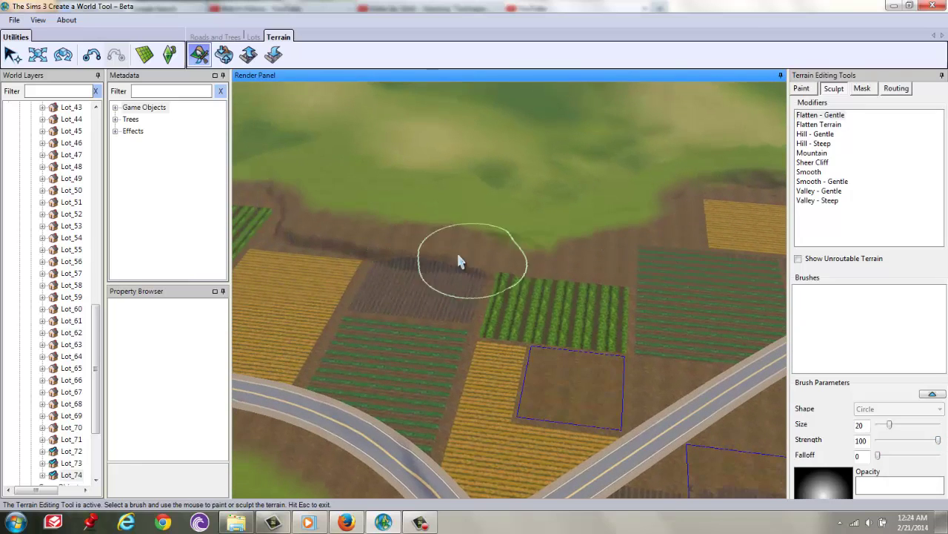
mouse_move(404, 247)
middle_down()
mouse_move(383, 241)
mouse_move(423, 252)
mouse_move(328, 216)
mouse_move(495, 317)
middle_up()
middle_drag(406, 267, 335, 257)
- Smooth the field edges and road junction with Smooth - Gentle, then return to painting
click(822, 180)
middle_drag(752, 194, 565, 247)
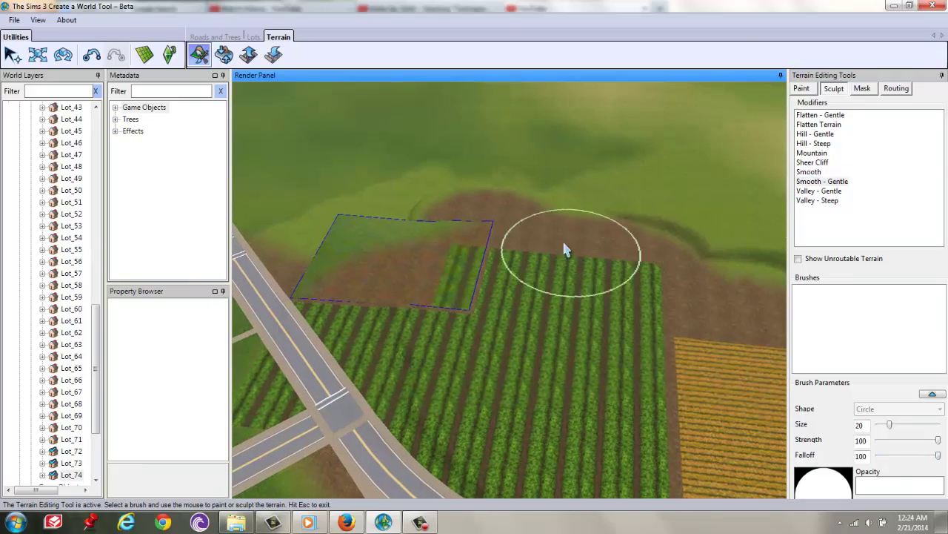
mouse_move(364, 227)
middle_down()
mouse_move(408, 383)
mouse_move(524, 373)
mouse_move(482, 444)
mouse_move(495, 300)
middle_up()
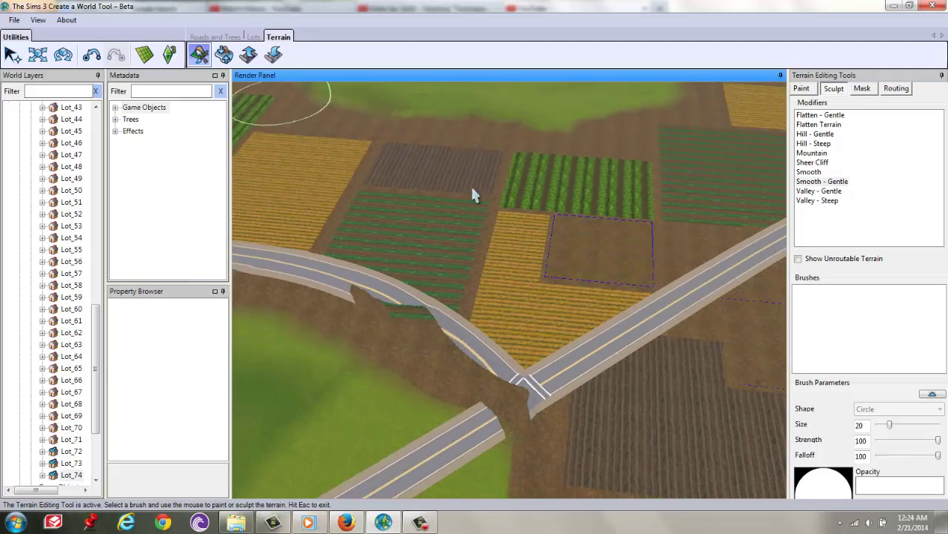
mouse_move(524, 230)
middle_down()
mouse_move(588, 314)
mouse_move(525, 252)
mouse_move(601, 282)
mouse_move(634, 257)
mouse_move(566, 241)
middle_up()
mouse_move(579, 312)
middle_down()
mouse_move(512, 258)
mouse_move(413, 254)
mouse_move(584, 282)
middle_up()
mouse_move(526, 437)
middle_down()
mouse_move(597, 383)
mouse_move(434, 368)
mouse_move(459, 378)
mouse_move(439, 396)
middle_up()
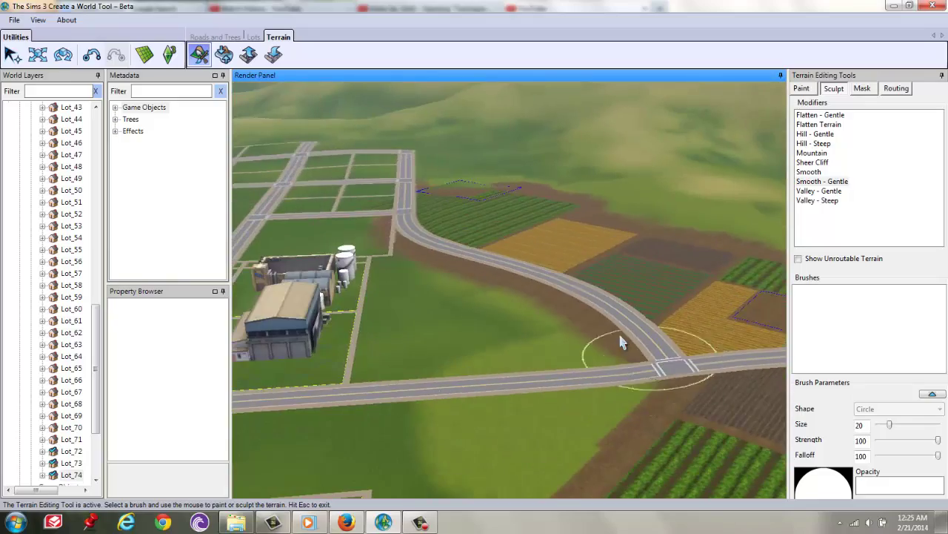
middle_drag(608, 334, 393, 311)
click(802, 88)
middle_drag(748, 215, 474, 192)
- Brush lawn grass over the brown dirt beside the diagonal road near the buildings
scroll(867, 141, up, 5)
middle_drag(697, 174, 682, 217)
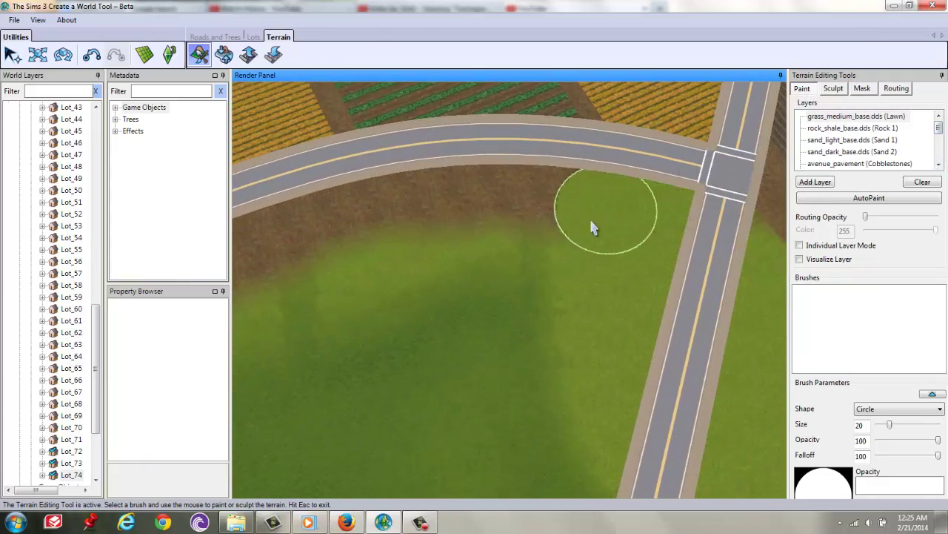
middle_drag(501, 201, 560, 246)
mouse_move(573, 234)
mouse_down()
mouse_move(492, 230)
mouse_move(356, 247)
mouse_move(358, 299)
mouse_up()
middle_drag(358, 298, 555, 271)
mouse_move(555, 271)
mouse_down()
mouse_move(595, 220)
mouse_move(461, 211)
mouse_up()
middle_drag(376, 200, 521, 228)
- Switch to sculpting and swing the view over the orange field and green rows by the road
click(833, 88)
mouse_move(652, 193)
middle_down()
mouse_move(612, 206)
mouse_move(593, 262)
mouse_move(518, 202)
mouse_move(614, 324)
middle_up()
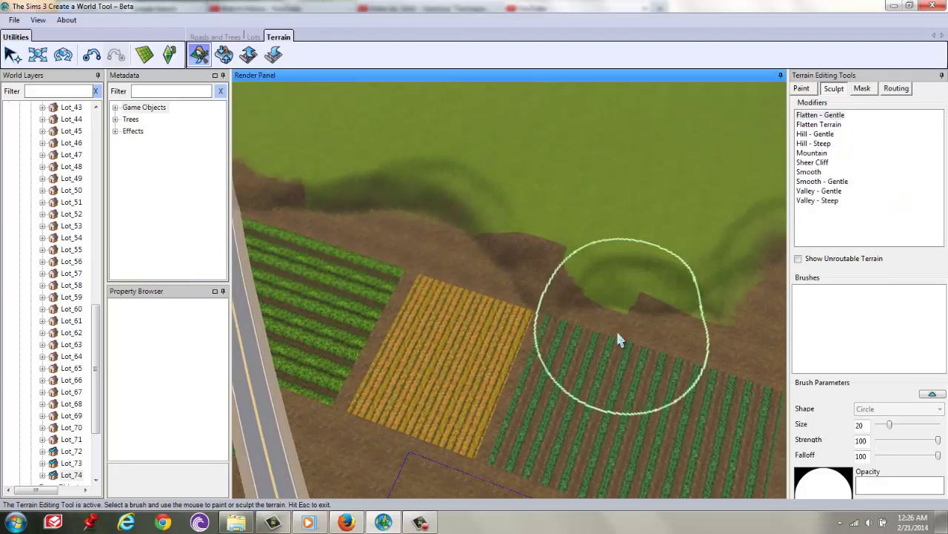
mouse_move(296, 207)
middle_down()
mouse_move(571, 381)
mouse_move(480, 241)
middle_up()
mouse_move(585, 260)
middle_down()
mouse_move(614, 423)
mouse_move(519, 291)
mouse_move(593, 263)
middle_up()
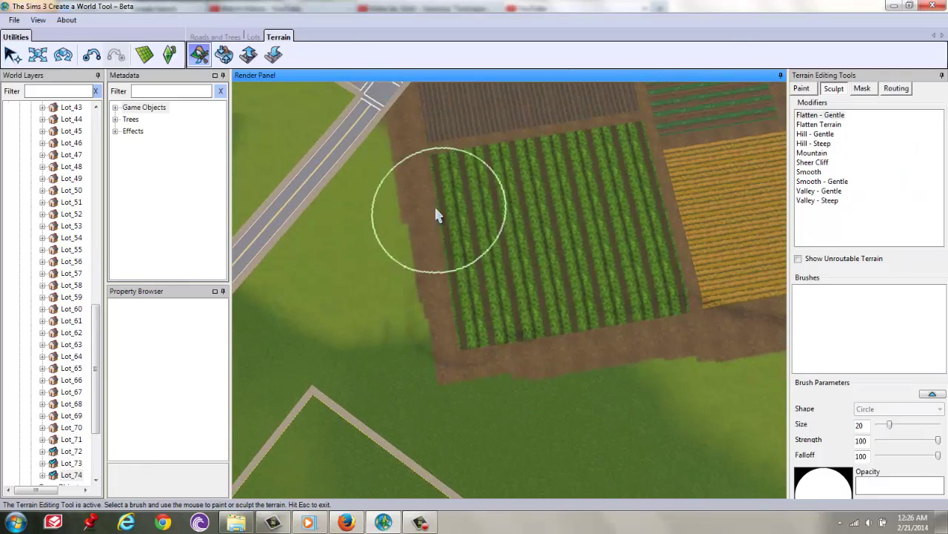
mouse_move(437, 215)
middle_down()
mouse_move(563, 329)
mouse_move(571, 297)
mouse_move(561, 271)
middle_up()
middle_drag(445, 350, 511, 269)
scroll(444, 258, up, 2)
- Centre the crop fields and lower the camera along the road over the crop rows
middle_drag(443, 258, 404, 223)
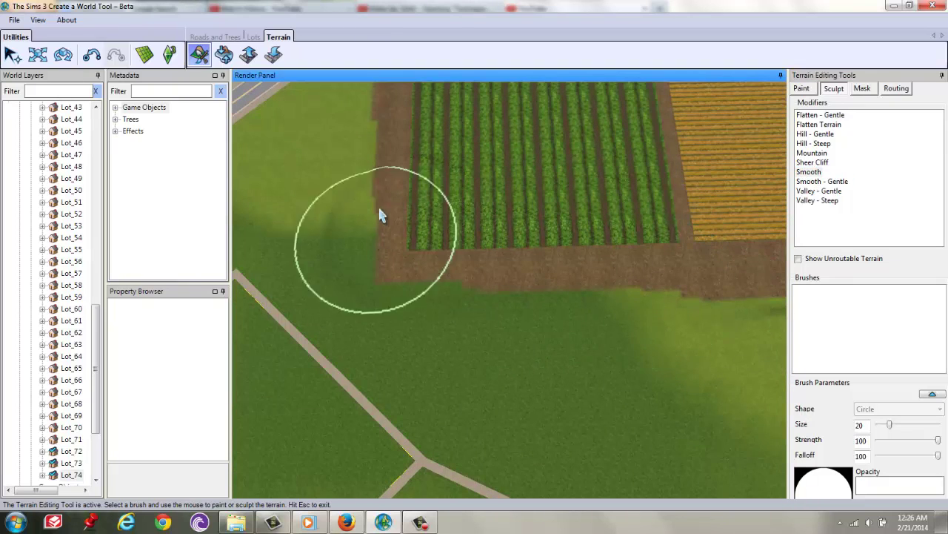
middle_drag(678, 311, 582, 275)
middle_drag(673, 127, 455, 184)
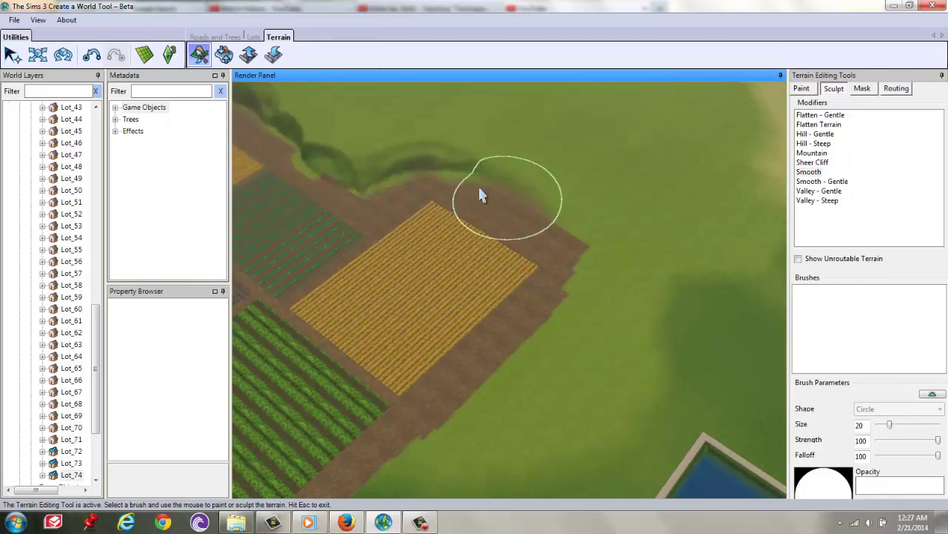
mouse_move(559, 280)
middle_down()
mouse_move(601, 391)
mouse_move(415, 423)
mouse_move(612, 245)
mouse_move(363, 126)
mouse_move(380, 175)
middle_up()
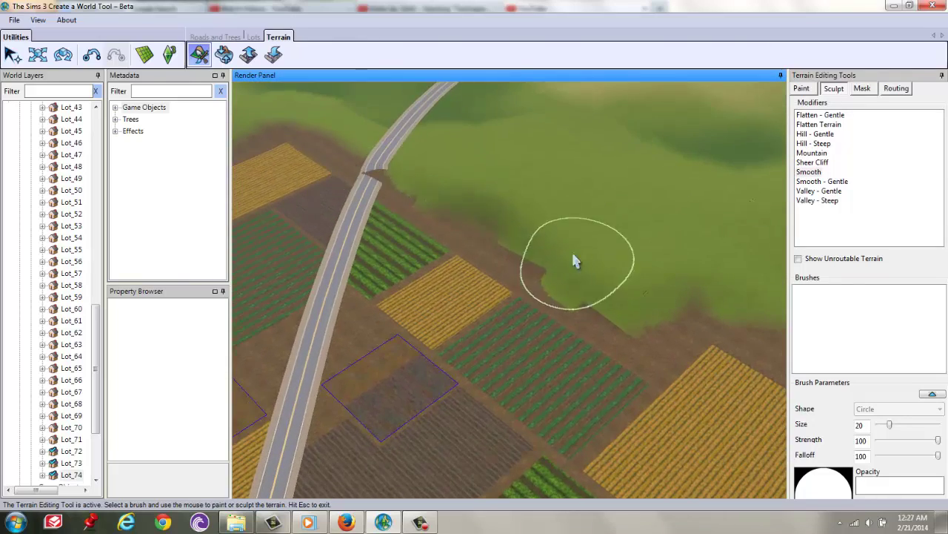
mouse_move(511, 224)
middle_down()
mouse_move(563, 445)
mouse_move(527, 391)
mouse_move(518, 495)
mouse_move(451, 332)
mouse_move(457, 290)
mouse_move(563, 254)
mouse_move(623, 146)
mouse_move(623, 207)
middle_up()
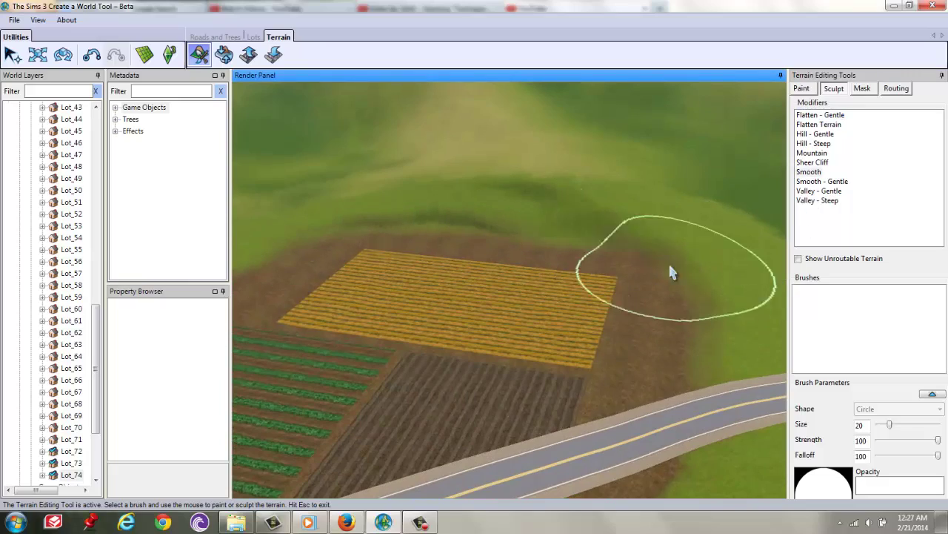
mouse_move(339, 239)
middle_down()
mouse_move(252, 395)
mouse_move(370, 303)
mouse_move(447, 271)
mouse_move(528, 272)
mouse_move(510, 267)
mouse_move(474, 284)
mouse_move(572, 328)
middle_up()
- Switch to terrain painting and frame the green crop rows and grass edges up close
click(801, 88)
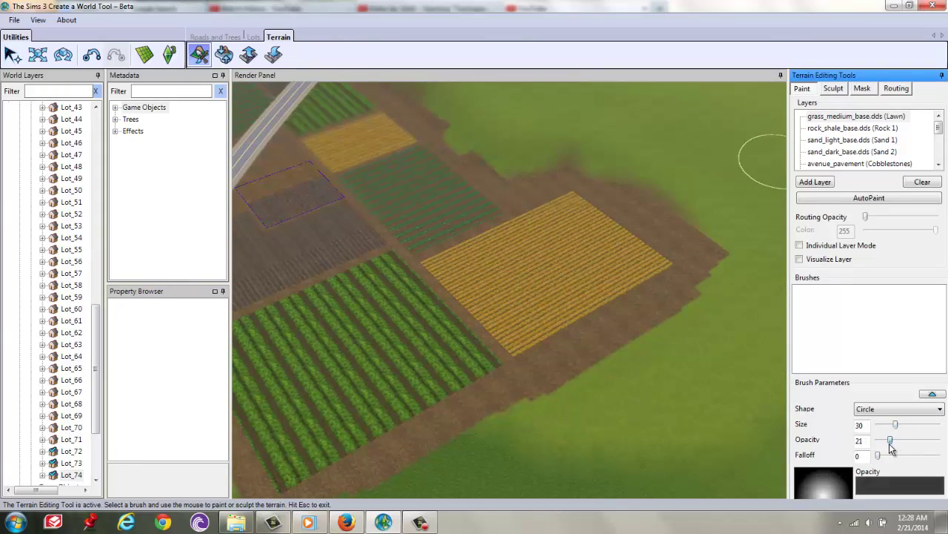
middle_drag(771, 148, 689, 315)
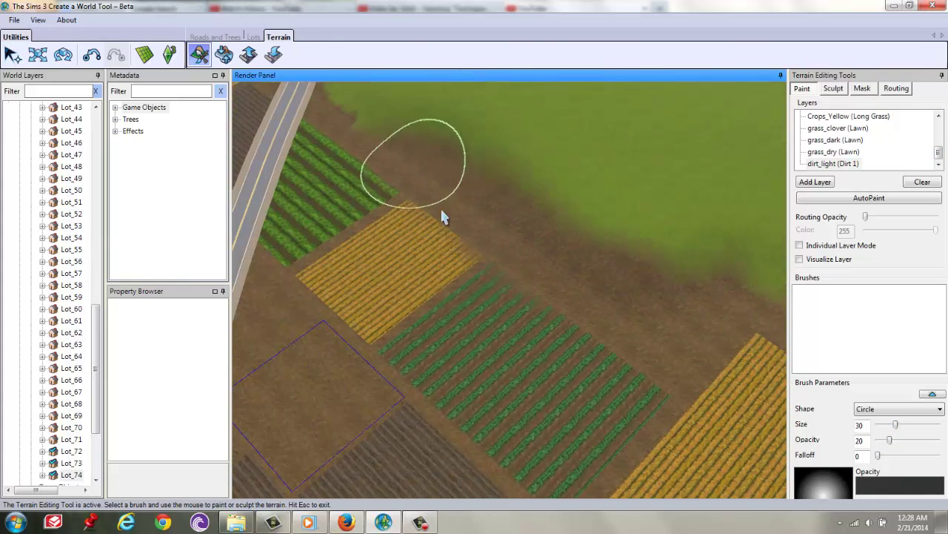
middle_drag(387, 195, 495, 185)
mouse_move(465, 146)
middle_down()
mouse_move(719, 364)
mouse_move(502, 185)
middle_up()
mouse_move(643, 376)
middle_down()
mouse_move(665, 313)
mouse_move(652, 216)
middle_up()
middle_drag(465, 373, 627, 324)
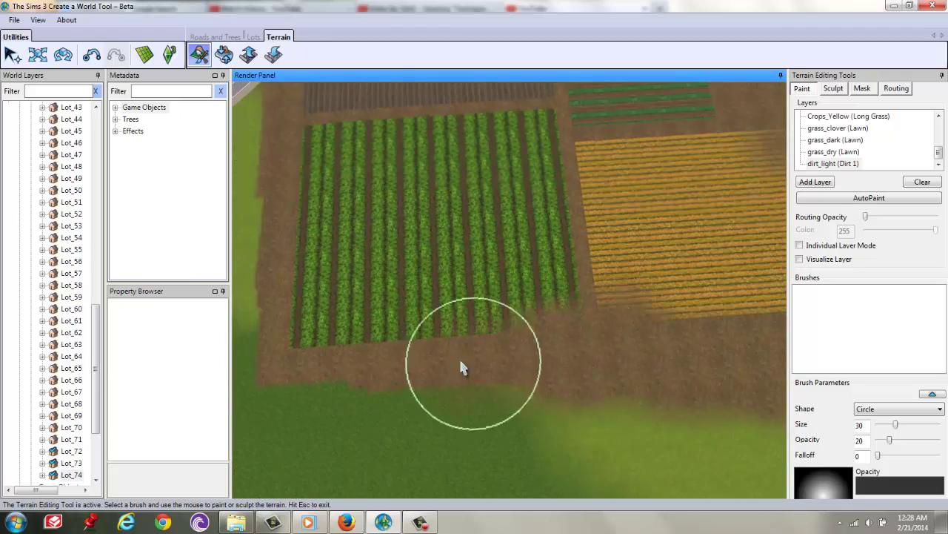
middle_drag(495, 364, 394, 326)
mouse_move(342, 220)
middle_down()
mouse_move(341, 154)
mouse_move(361, 269)
mouse_move(417, 333)
mouse_move(444, 343)
mouse_move(324, 341)
mouse_move(374, 254)
middle_up()
- Blend lawn grass over the dirt edge beside the yellow field at size 30, opacity 20
key(Down)
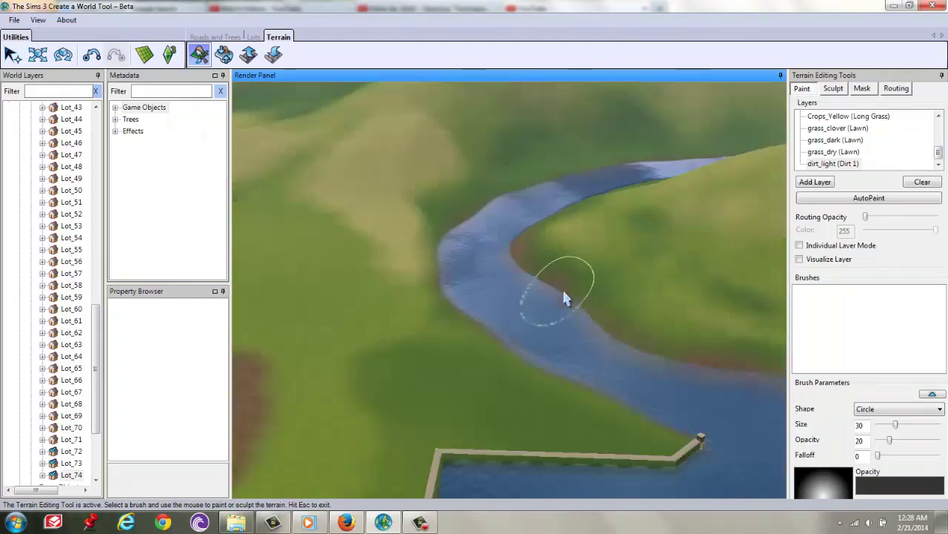
scroll(563, 298, down, 5)
scroll(635, 376, up, 5)
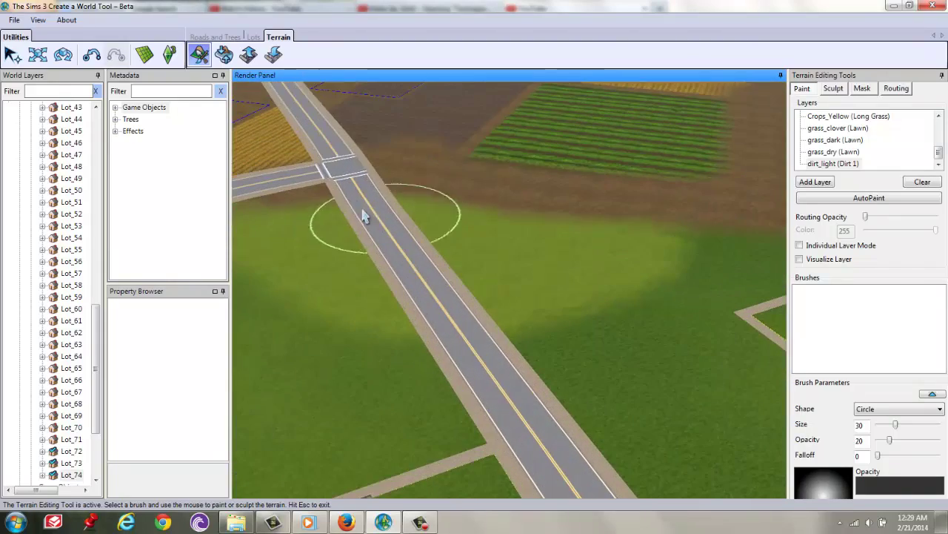
mouse_move(544, 220)
middle_down()
mouse_move(576, 260)
mouse_move(521, 309)
mouse_move(333, 110)
mouse_move(467, 217)
mouse_move(508, 169)
mouse_move(450, 153)
middle_up()
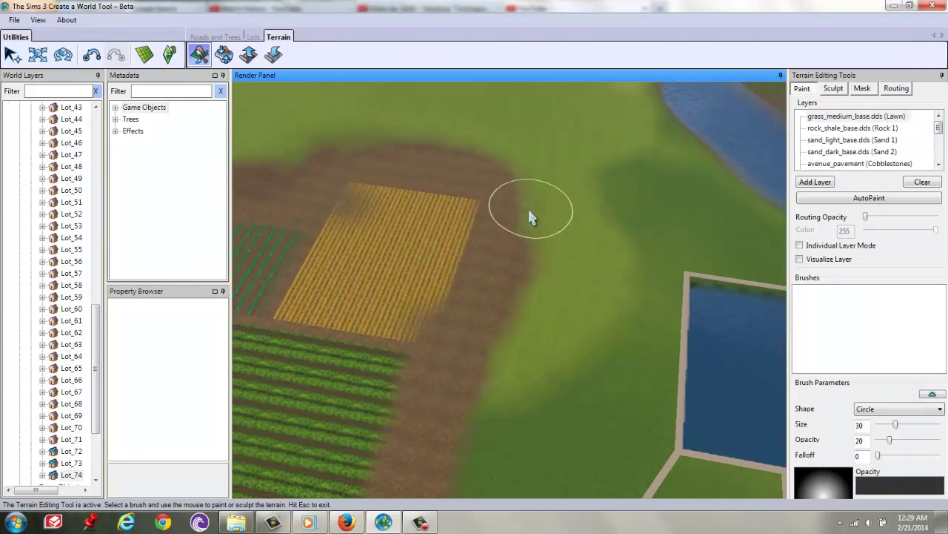
drag(529, 227, 498, 327)
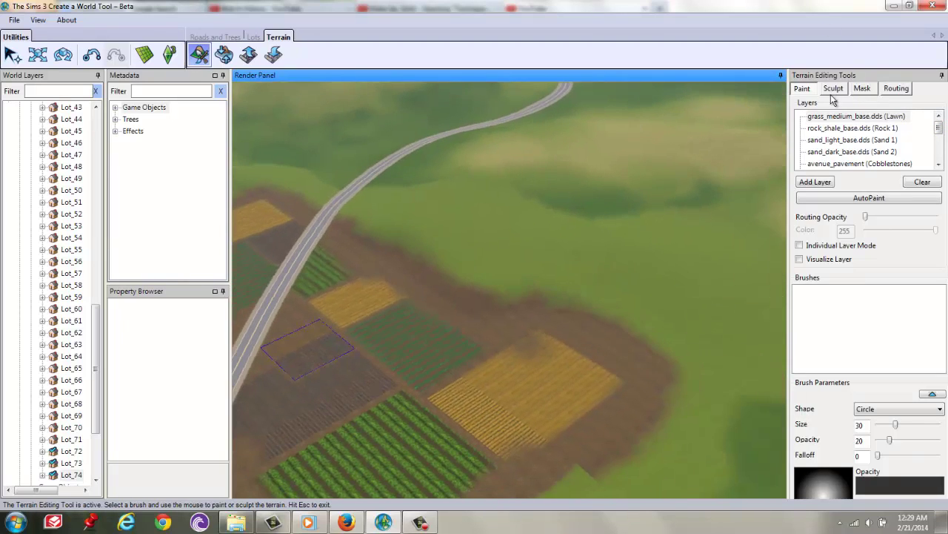
click(833, 88)
- Fly the view forward over the fields, road and river to frame the grassland
drag(895, 424, 888, 427)
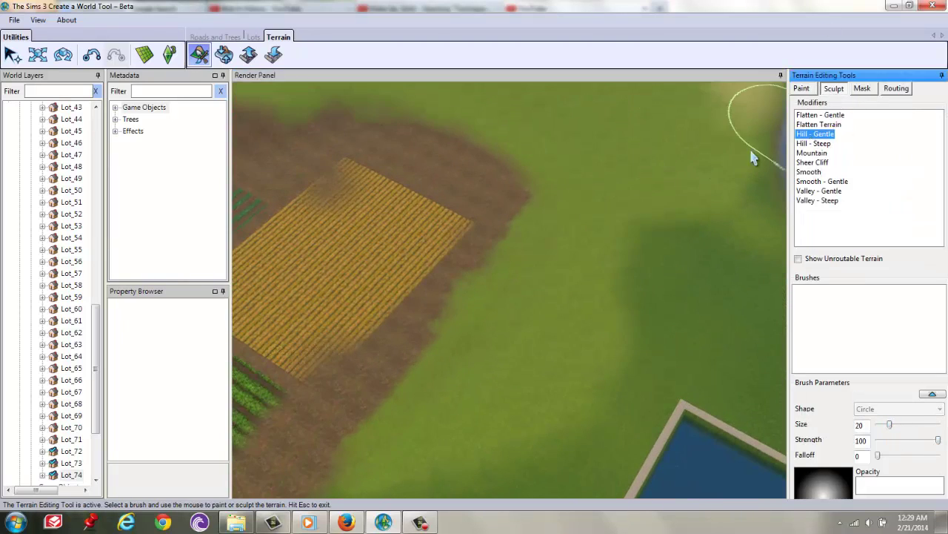
key(Up)
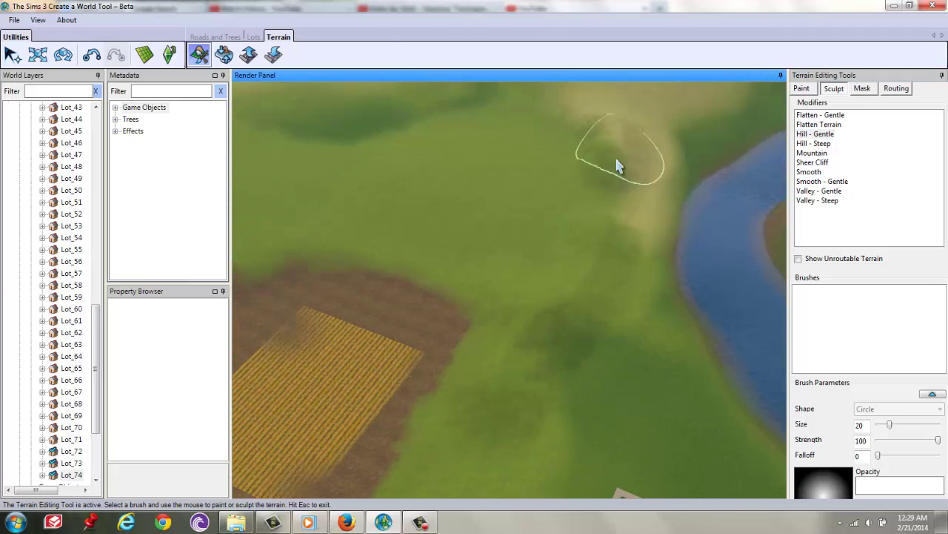
key(Up)
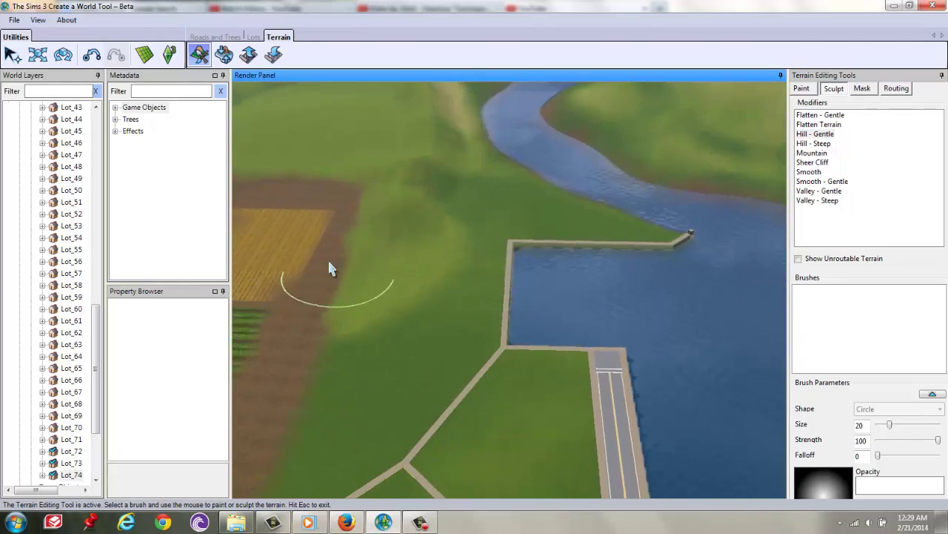
key(Up)
key(Up)
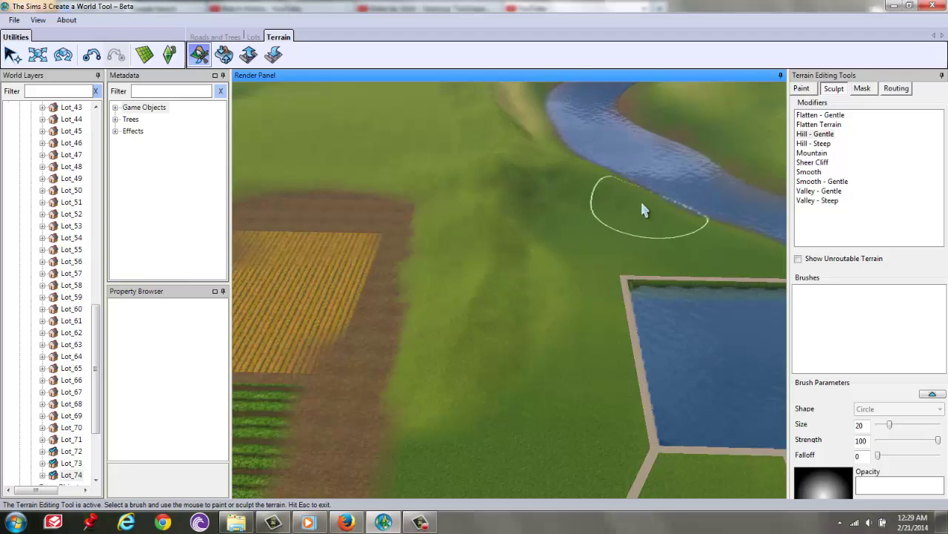
key(Down)
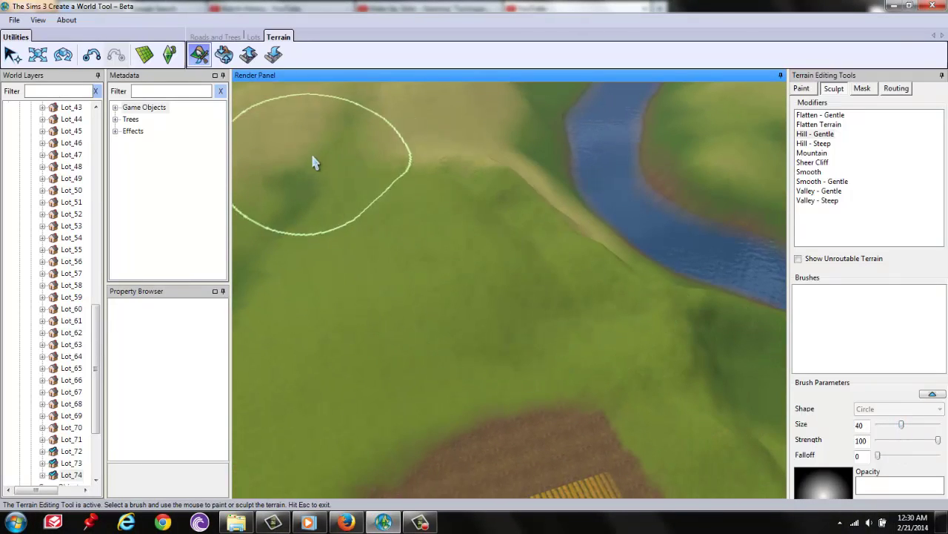
key(Up)
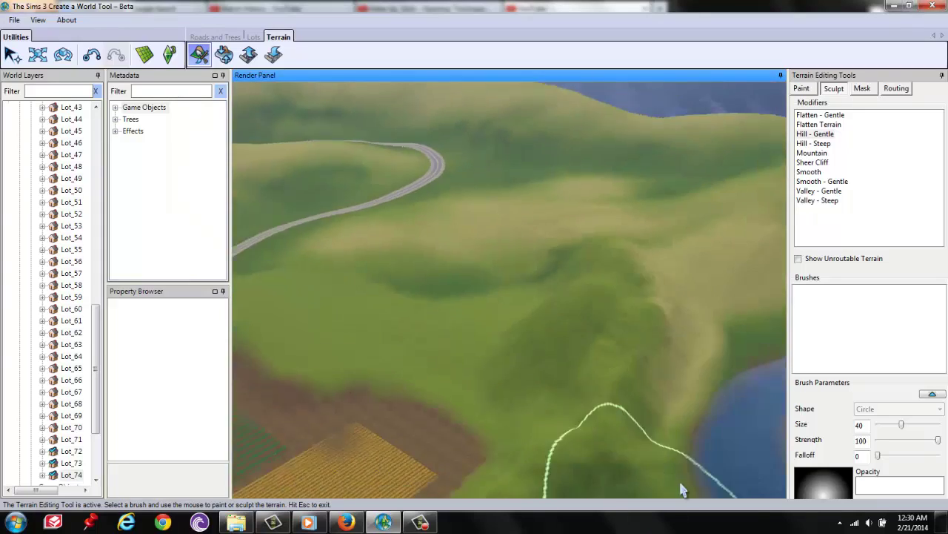
key(Down)
key(Up)
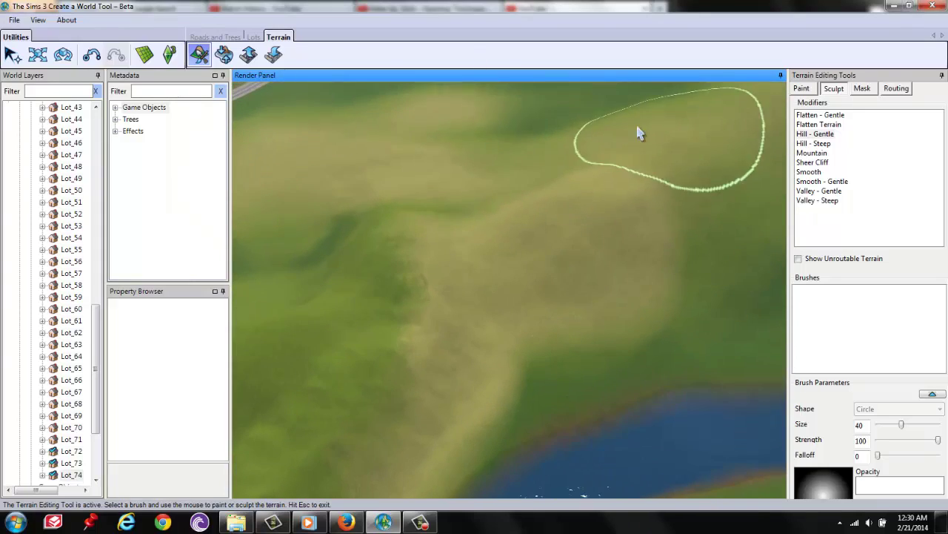
key(Up)
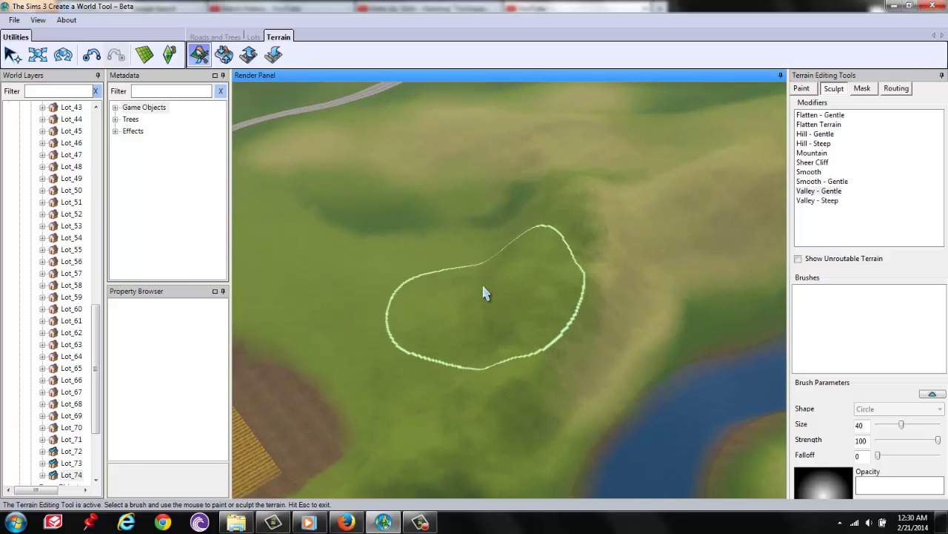
key(Down)
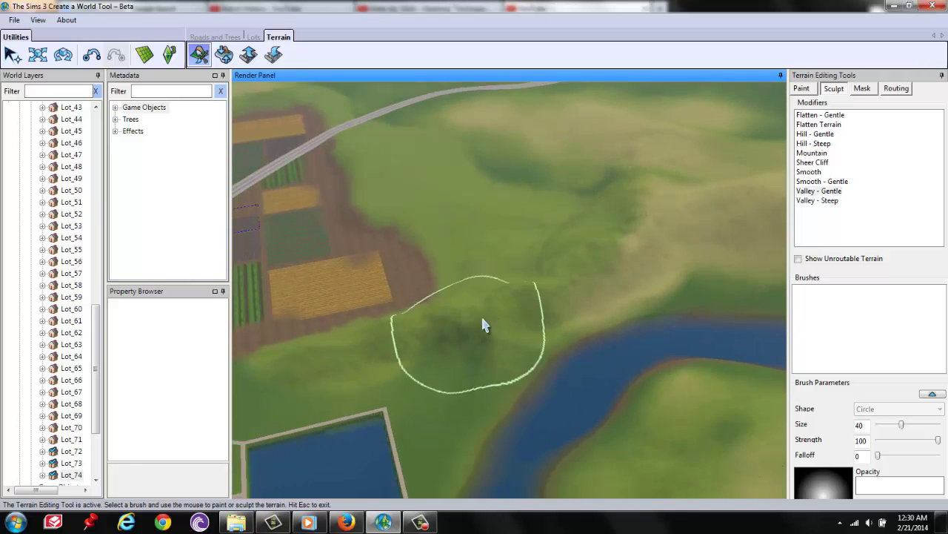
key(Up)
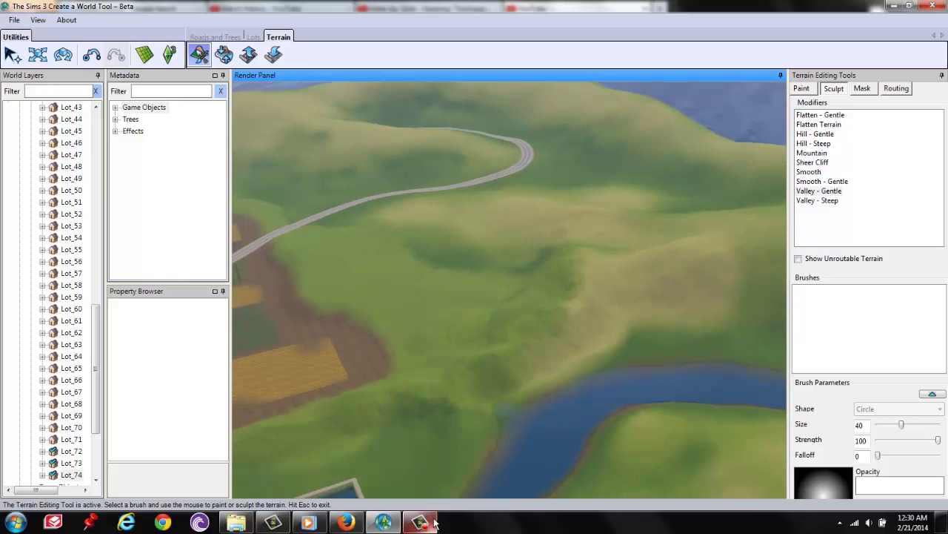
key(Up)
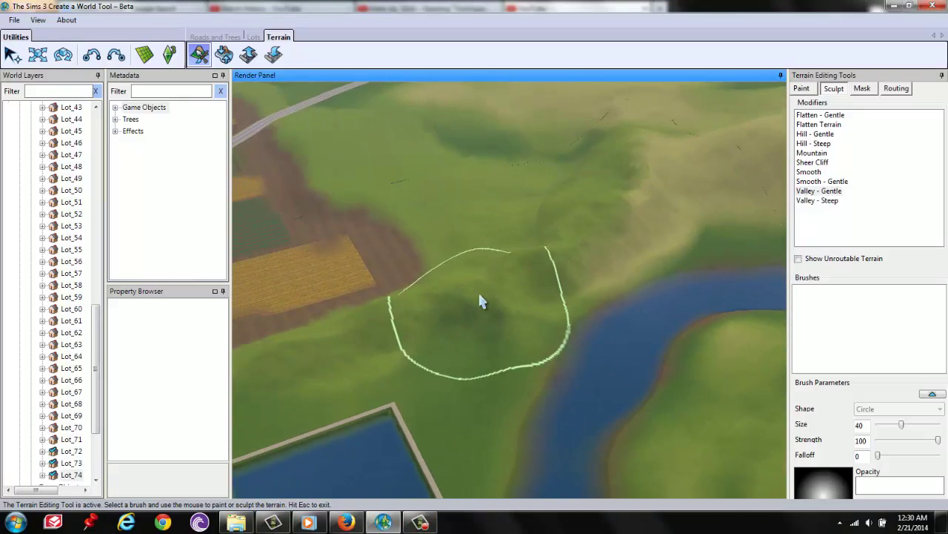
- Raise a gentle hill beside the river with the size-50 Hill - Gentle brush
drag(508, 261, 561, 311)
key(Up)
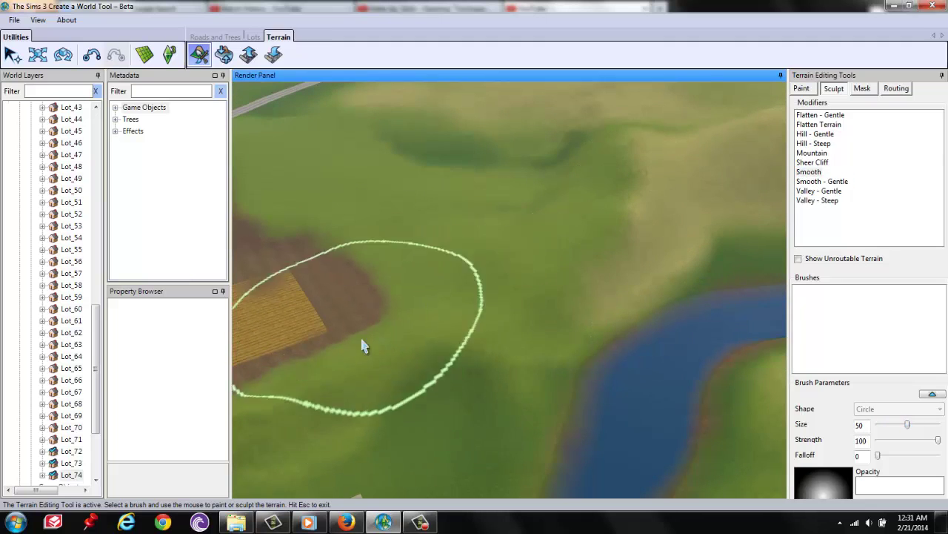
scroll(319, 354, down, 3)
key(Up)
scroll(546, 169, up, 3)
scroll(589, 177, down, 5)
scroll(546, 333, up, 3)
middle_drag(520, 259, 378, 442)
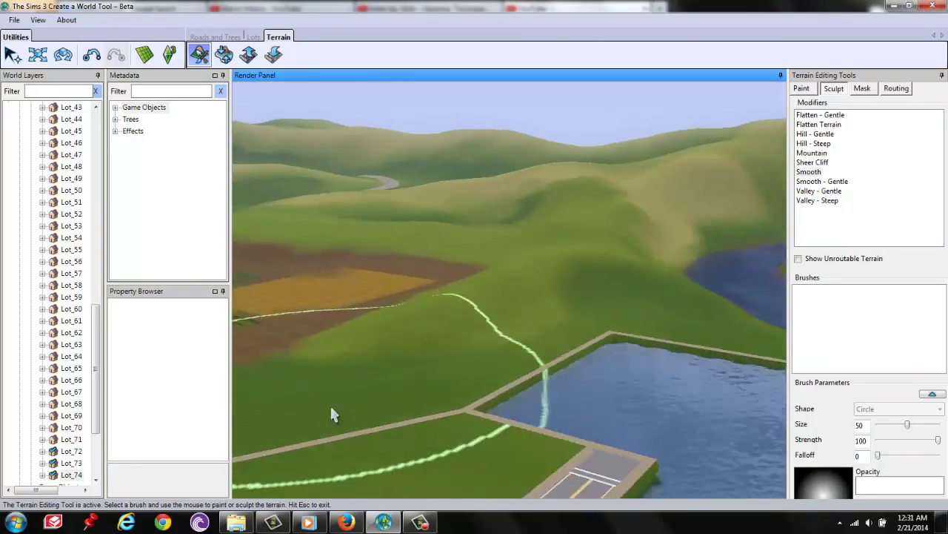
scroll(358, 297, up, 5)
- Set the terrain brush size to 30 and survey the hills and lake behind the farm fields
scroll(377, 161, down, 3)
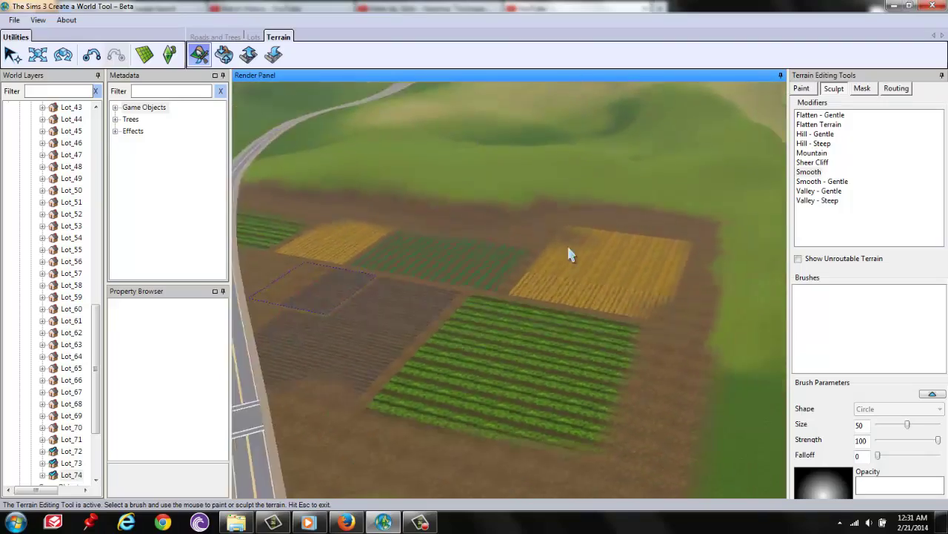
mouse_move(563, 261)
middle_down()
mouse_move(614, 275)
mouse_move(568, 263)
mouse_move(493, 301)
mouse_move(385, 302)
mouse_move(648, 205)
middle_up()
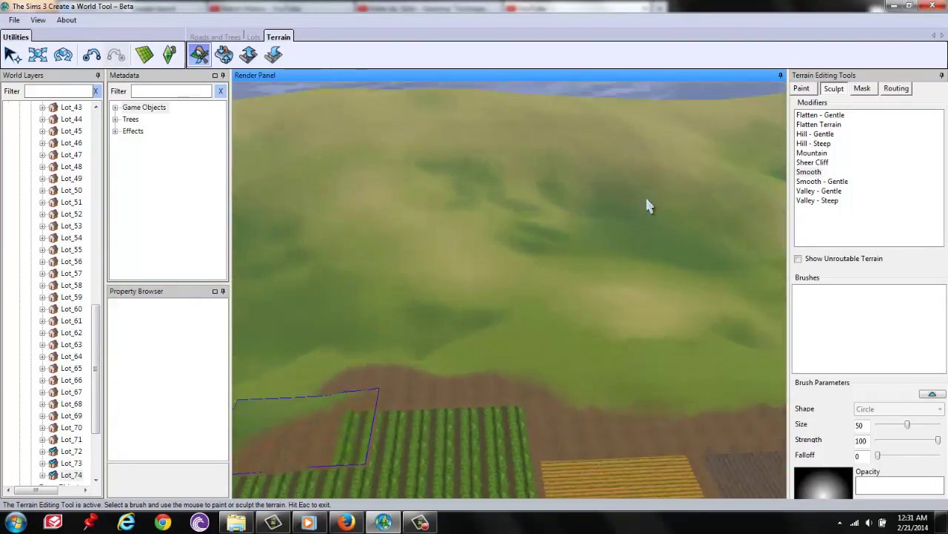
scroll(648, 205, up, 3)
drag(896, 425, 895, 426)
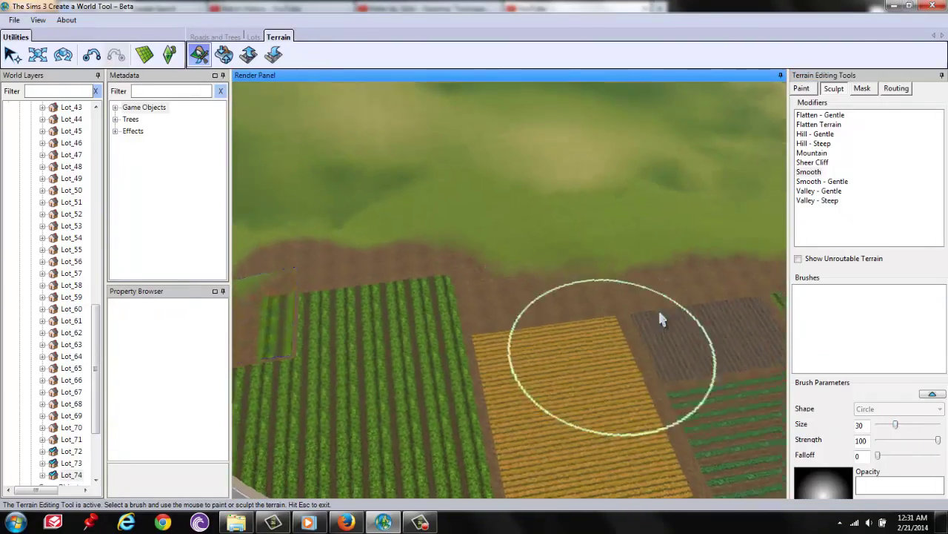
mouse_move(680, 252)
middle_down()
mouse_move(645, 227)
mouse_move(346, 153)
mouse_move(379, 174)
mouse_move(487, 192)
middle_up()
middle_drag(453, 276, 501, 139)
middle_drag(452, 181, 538, 215)
middle_drag(429, 225, 498, 209)
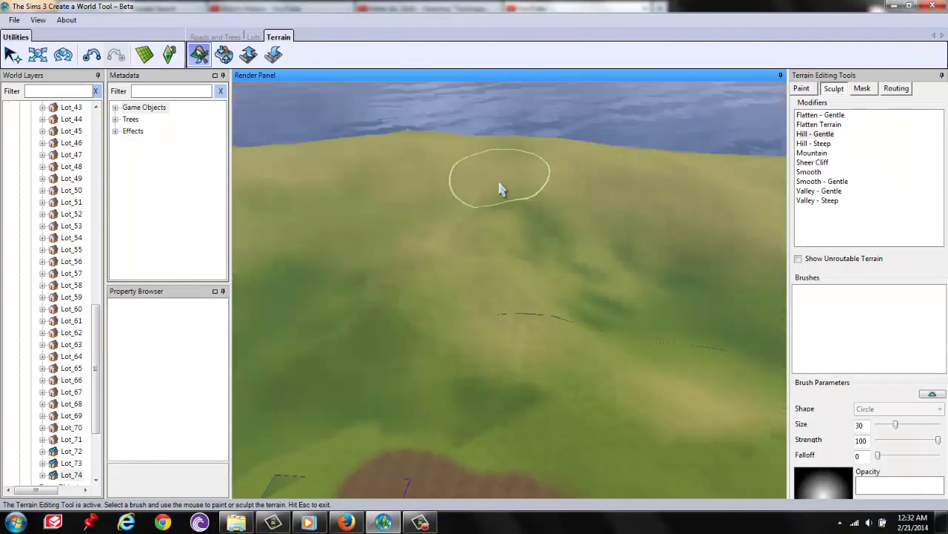
middle_drag(800, 383, 538, 189)
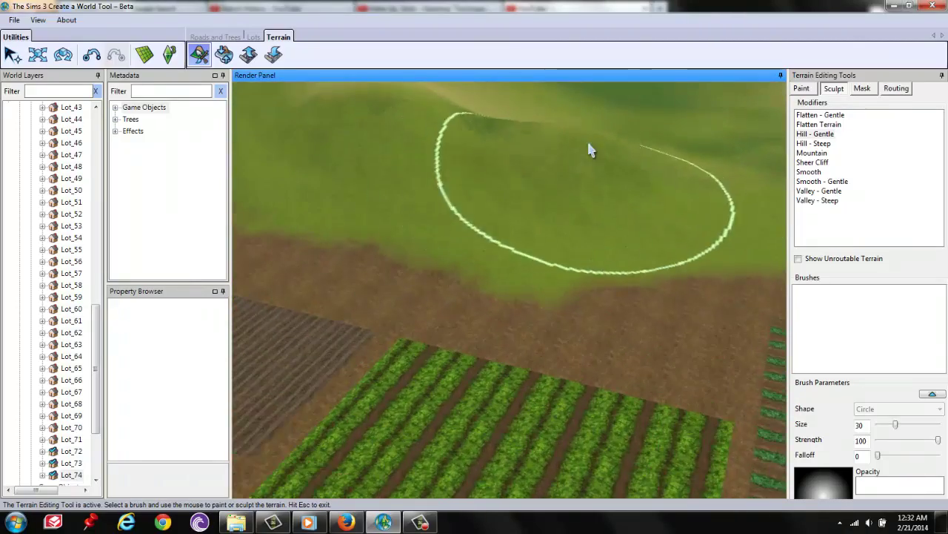
middle_drag(578, 153, 561, 210)
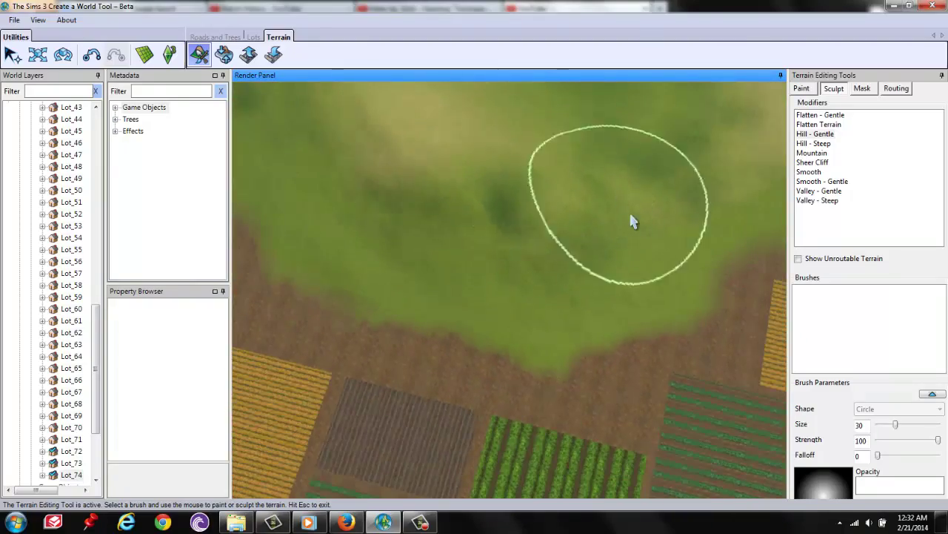
middle_drag(636, 231, 457, 256)
middle_drag(388, 237, 650, 271)
- Raise gentle hills above the fields with Hill - Gentle, then return to the Select tool
click(815, 134)
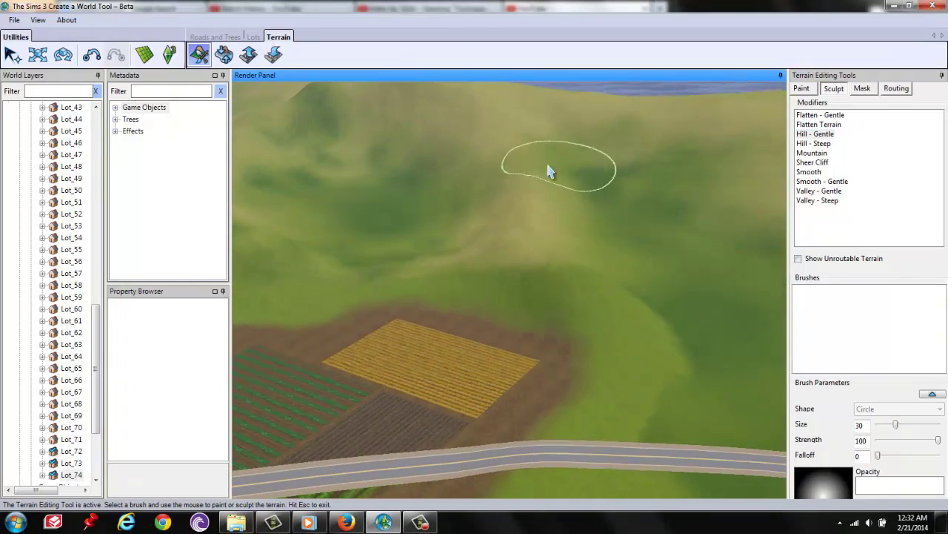
middle_drag(548, 171, 898, 426)
mouse_move(741, 182)
middle_down()
mouse_move(583, 170)
mouse_move(592, 95)
mouse_move(626, 165)
middle_up()
middle_drag(318, 246, 403, 269)
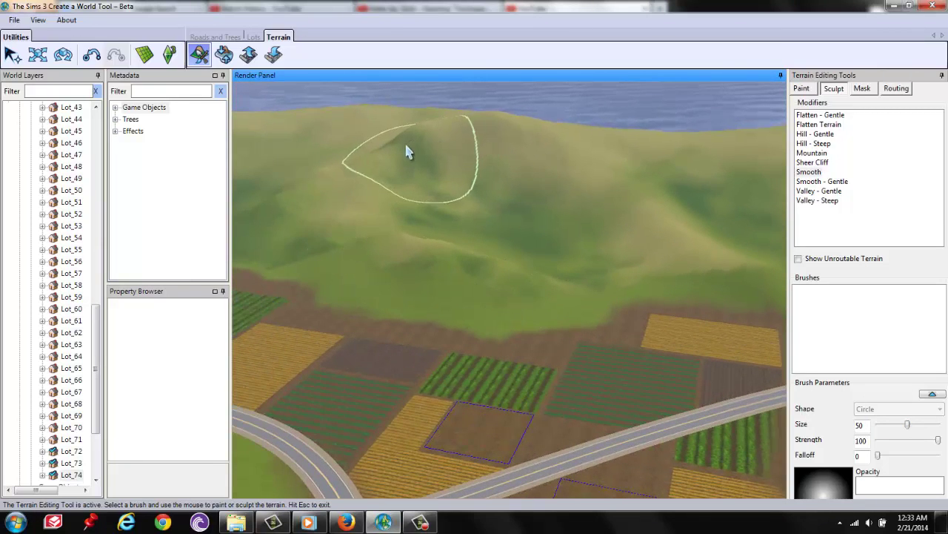
middle_drag(369, 125, 485, 197)
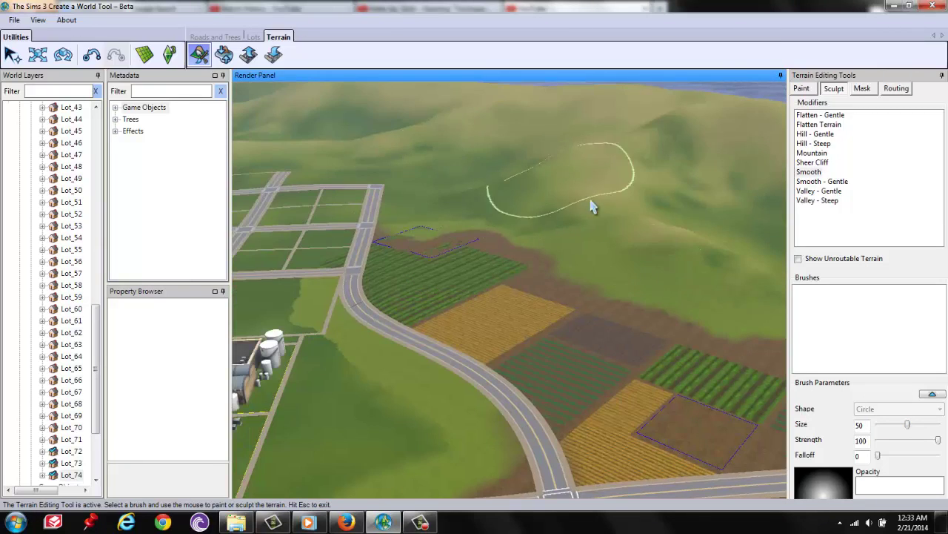
middle_drag(633, 215, 415, 444)
key(Escape)
middle_drag(440, 215, 212, 287)
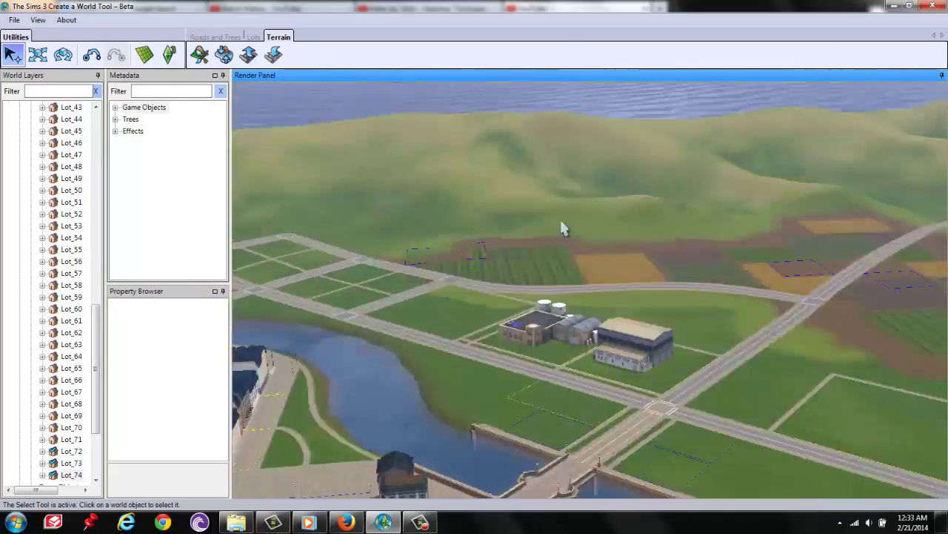
- Swing the camera out over the farmland, winding road and the hills beyond
middle_drag(566, 228, 455, 215)
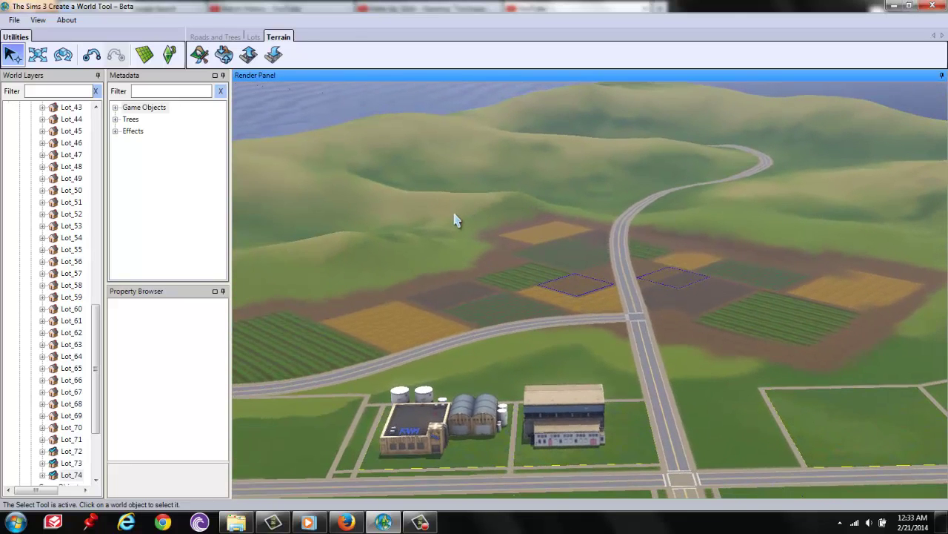